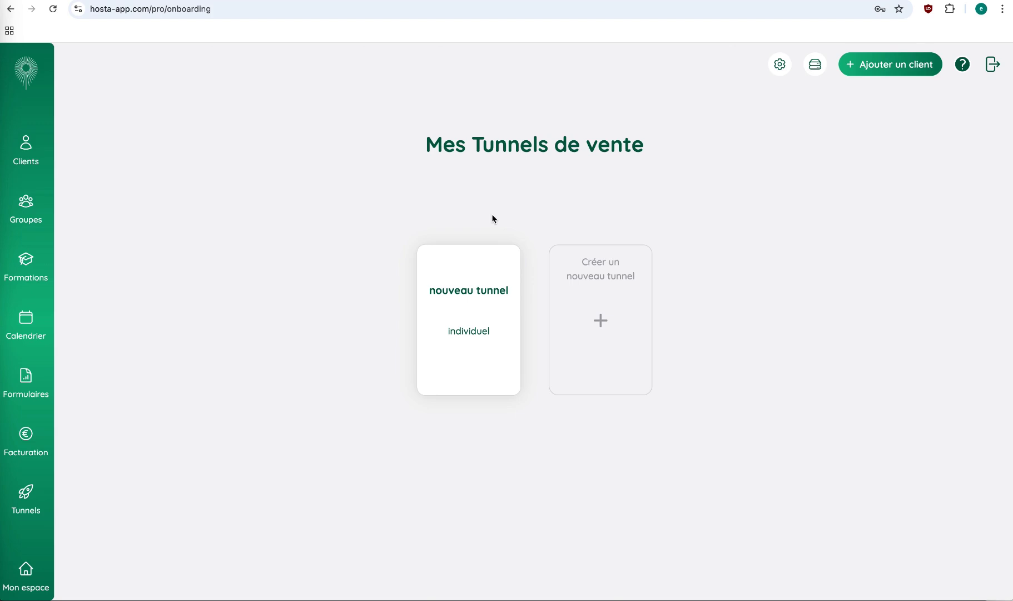
View the stages of the existing individual tunnel "nouveau tunnel" and return to the tunnel list.
left_click(464, 275)
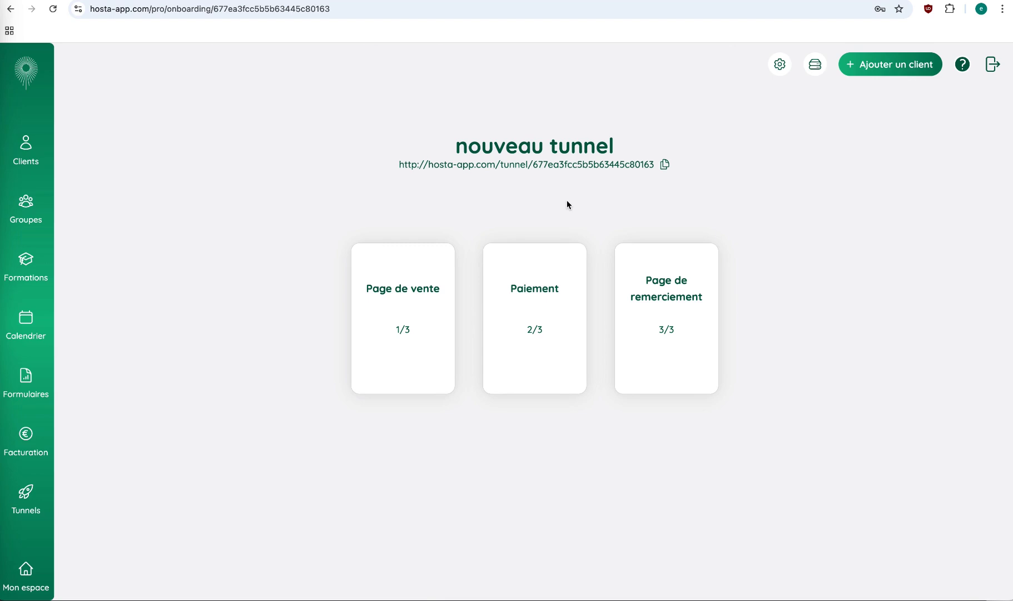
key("alt+Left")
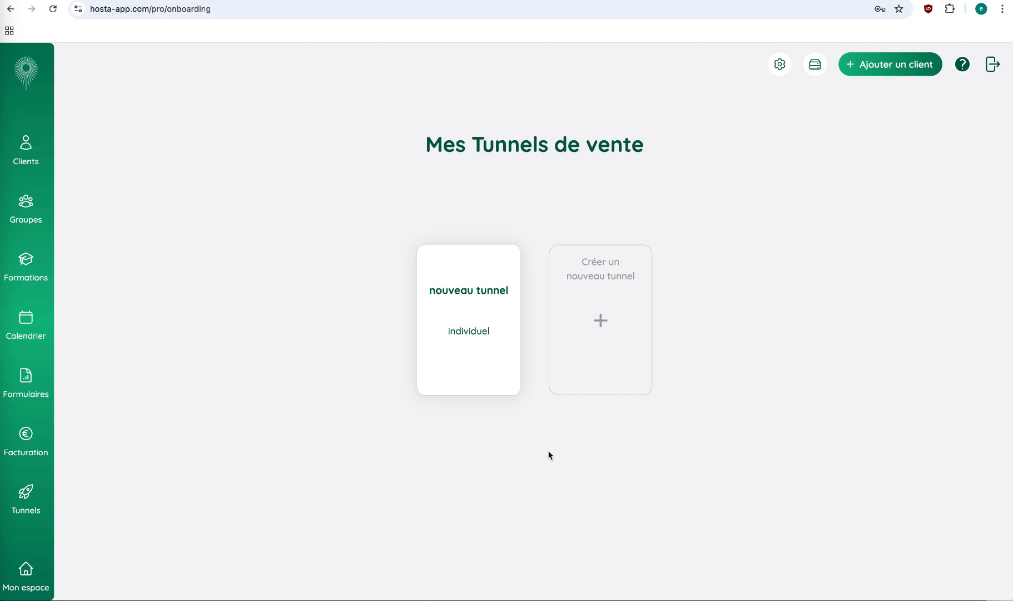
Start a new sales tunnel named "Tunnel pour groupe test" and continue to its client category.
left_click(607, 282)
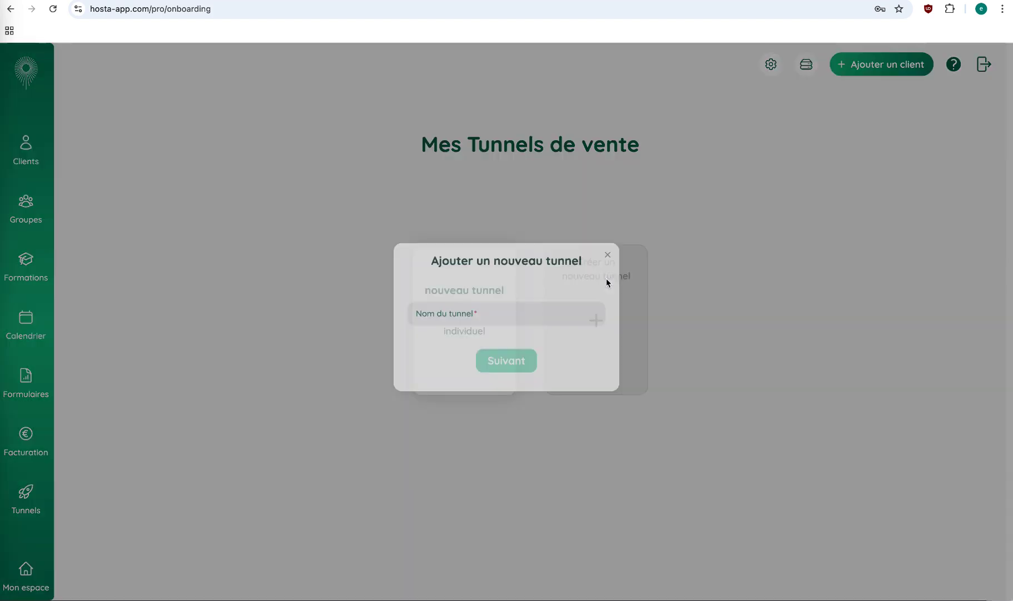
left_click(506, 319)
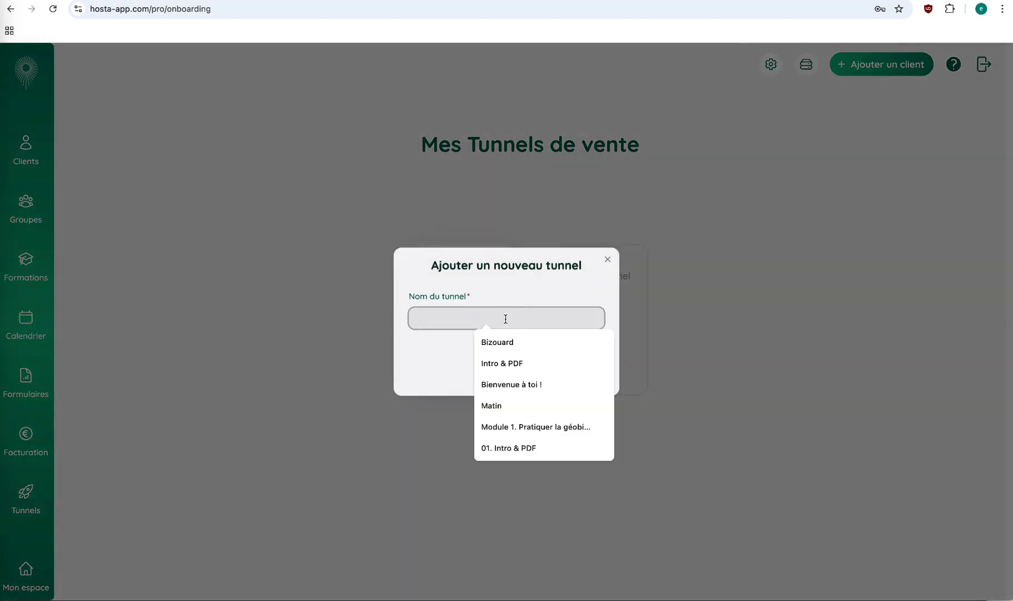
type("Tunnel pour gr")
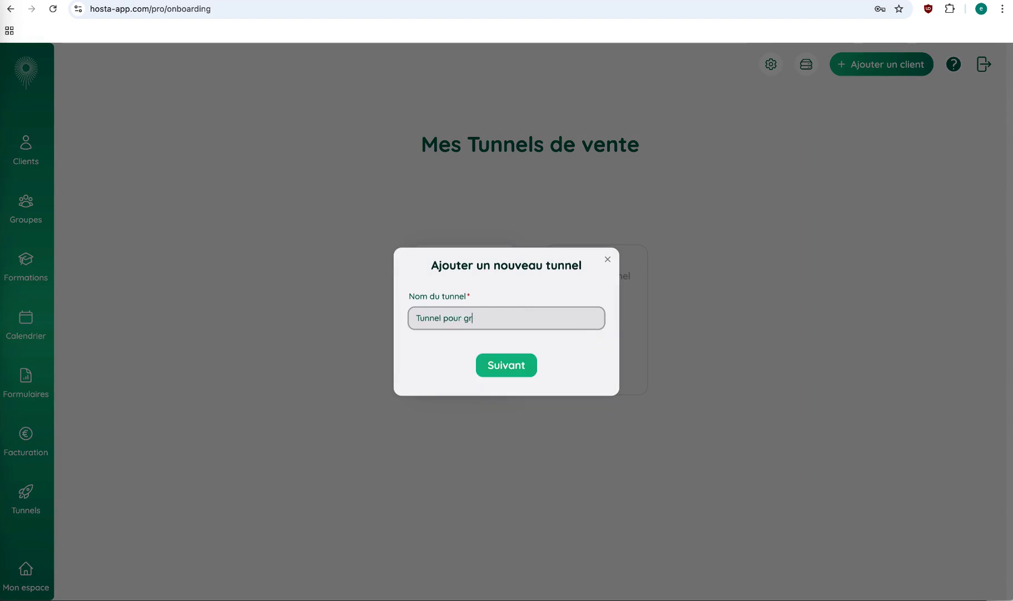
type("oupe test")
left_click(509, 360)
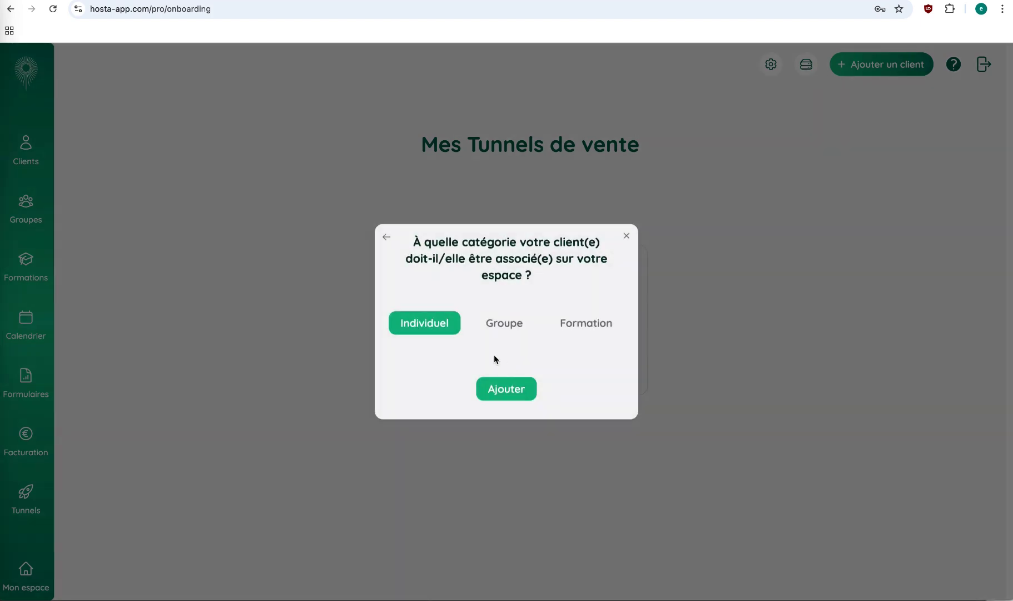
Associate the new tunnel's clients with the group "test" and add the tunnel.
left_click(503, 323)
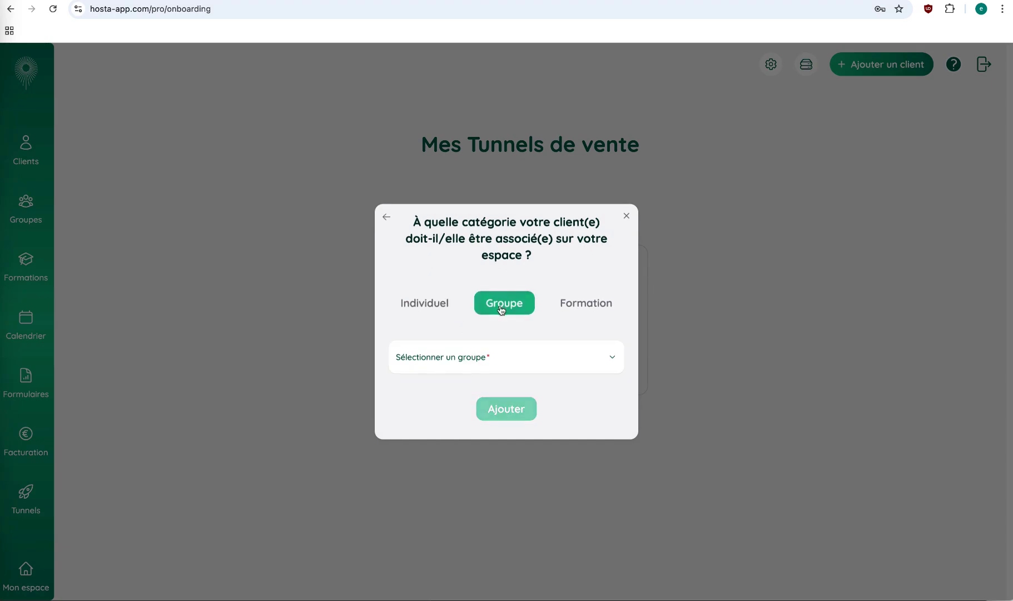
left_click(583, 356)
left_click(443, 374)
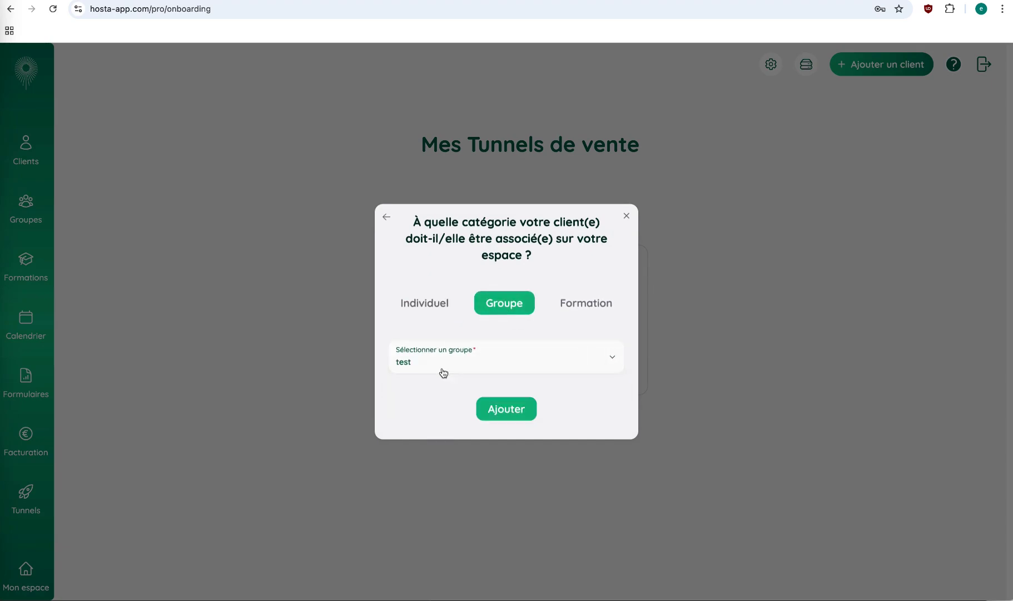
left_click(502, 406)
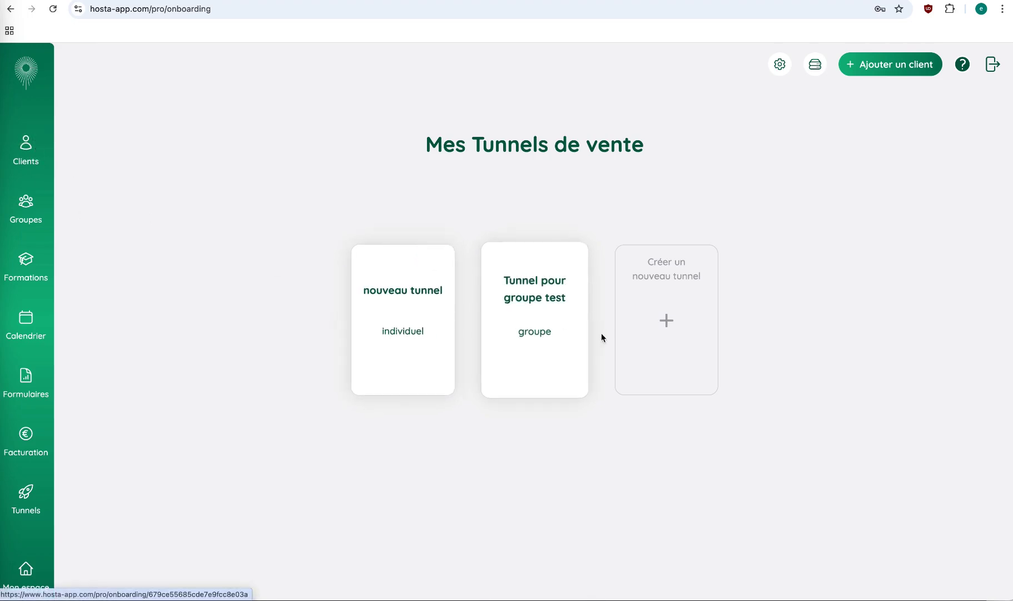
Open "Tunnel pour groupe test" and copy its public link.
left_click(575, 339)
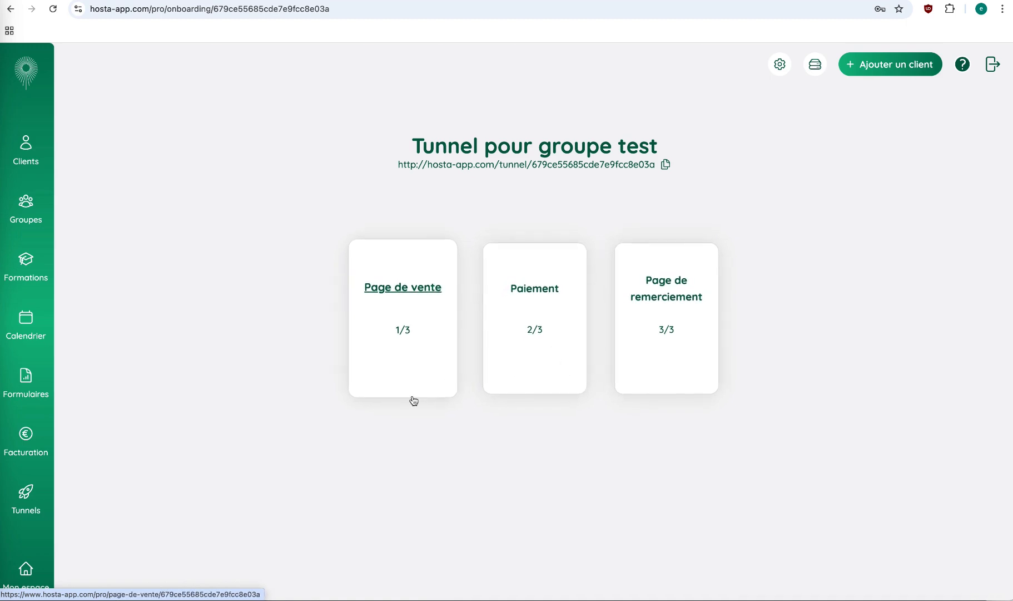
left_click(665, 164)
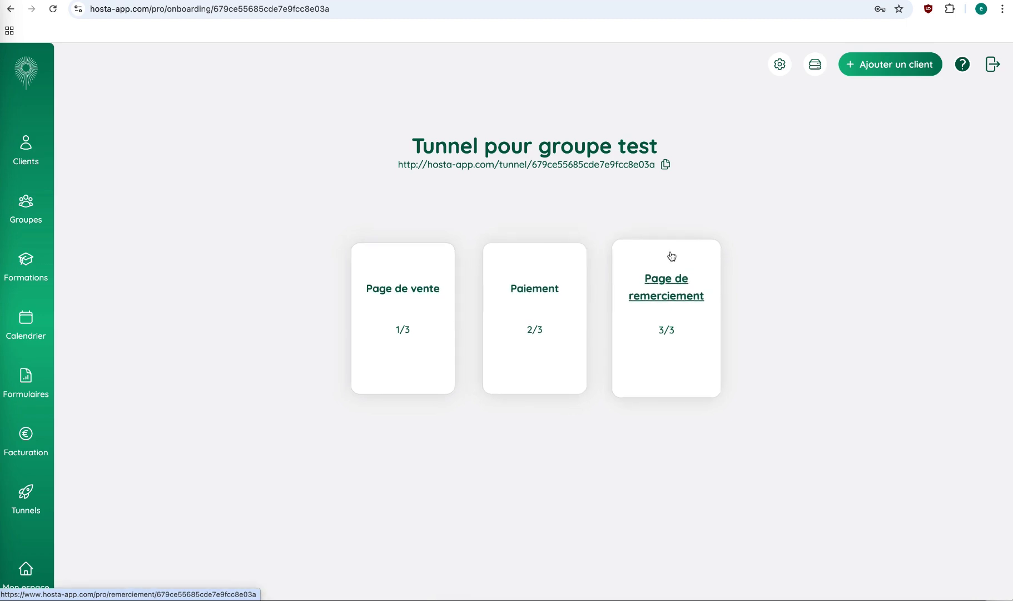
Open the tunnel's sales page for editing and set the body text colour to green #169179.
left_click(401, 261)
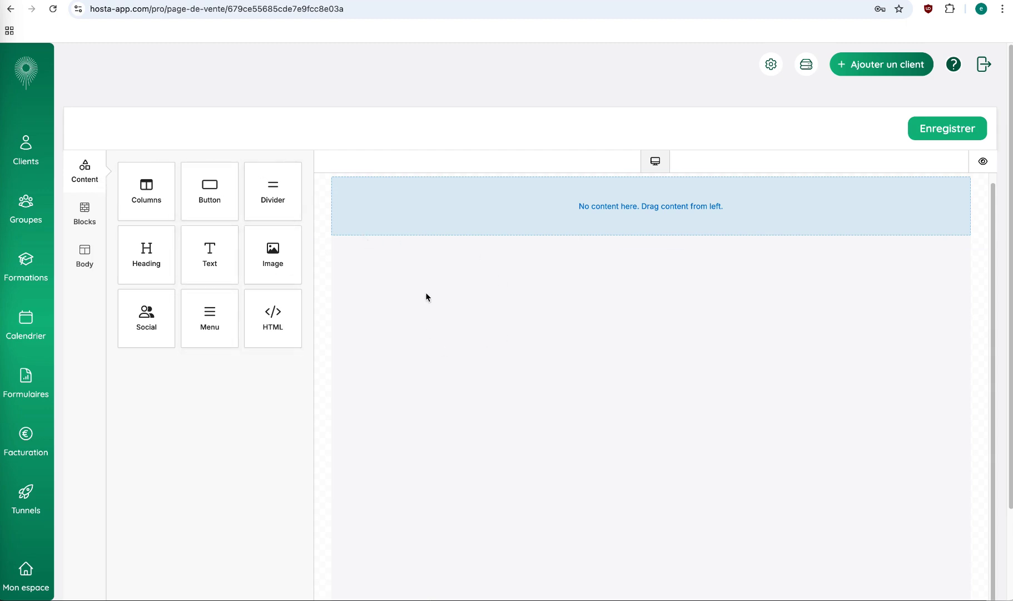
left_click(85, 212)
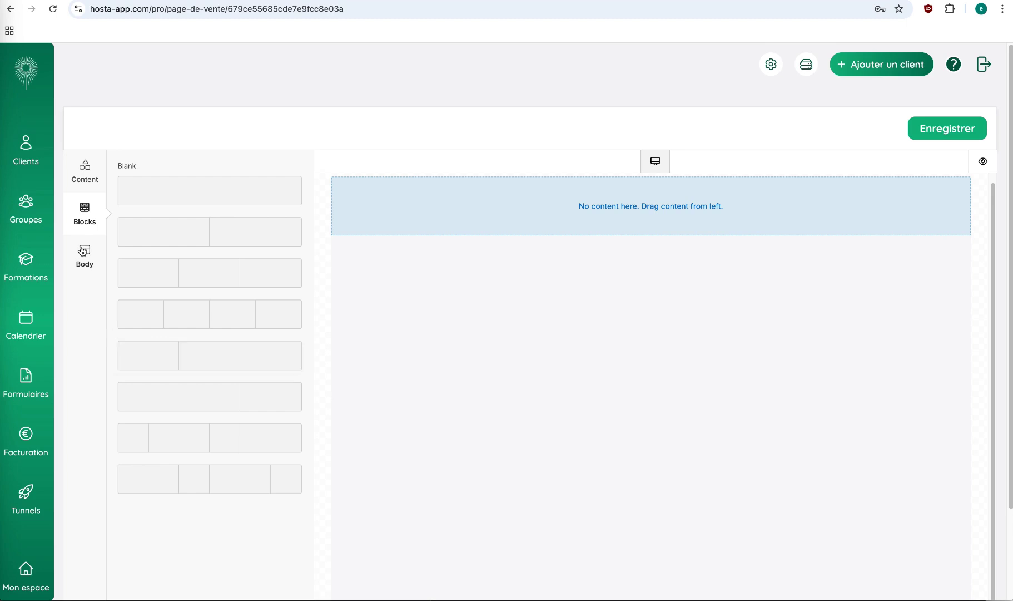
left_click(83, 251)
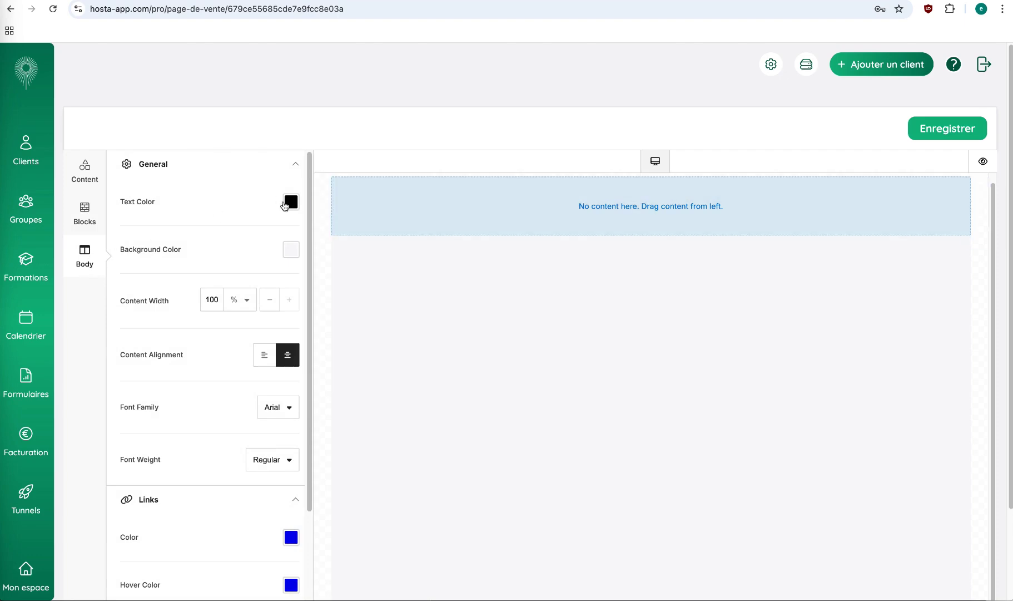
left_click(289, 202)
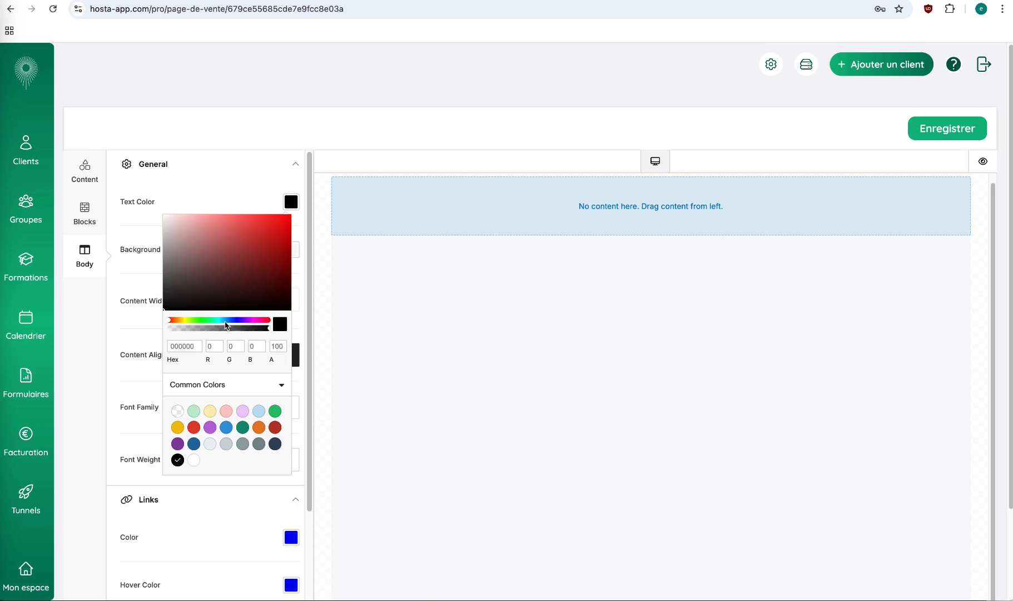
left_click(243, 427)
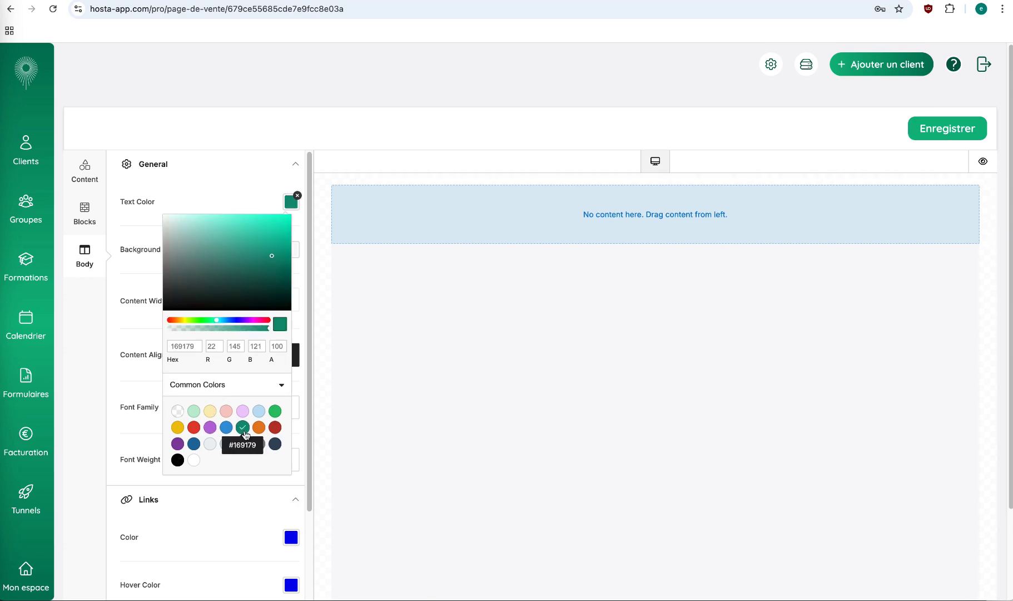
left_click(302, 223)
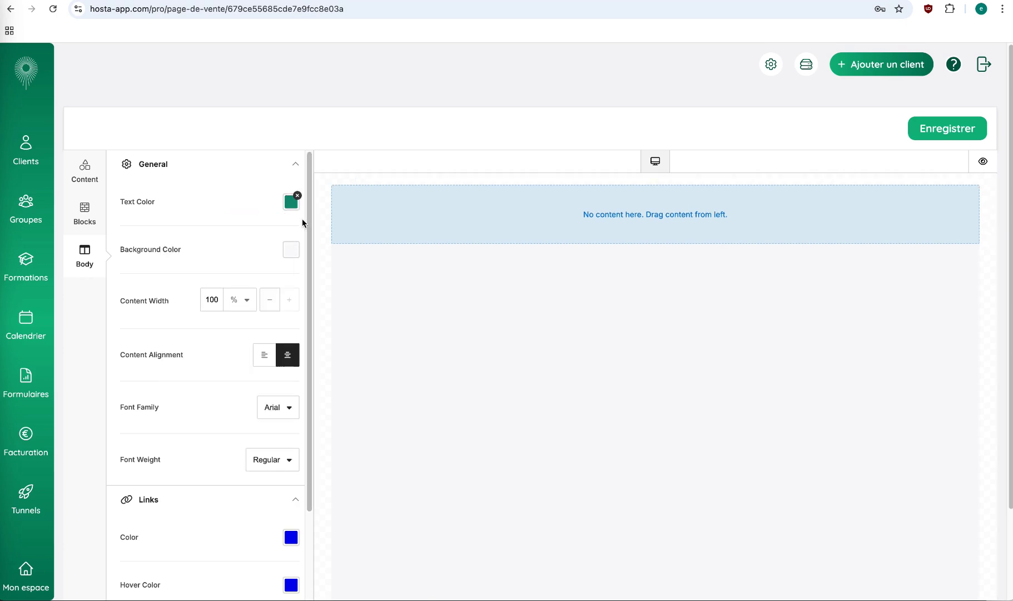
Try a grey-blue body background colour and restore the light #F7F8F9 background.
left_click(291, 249)
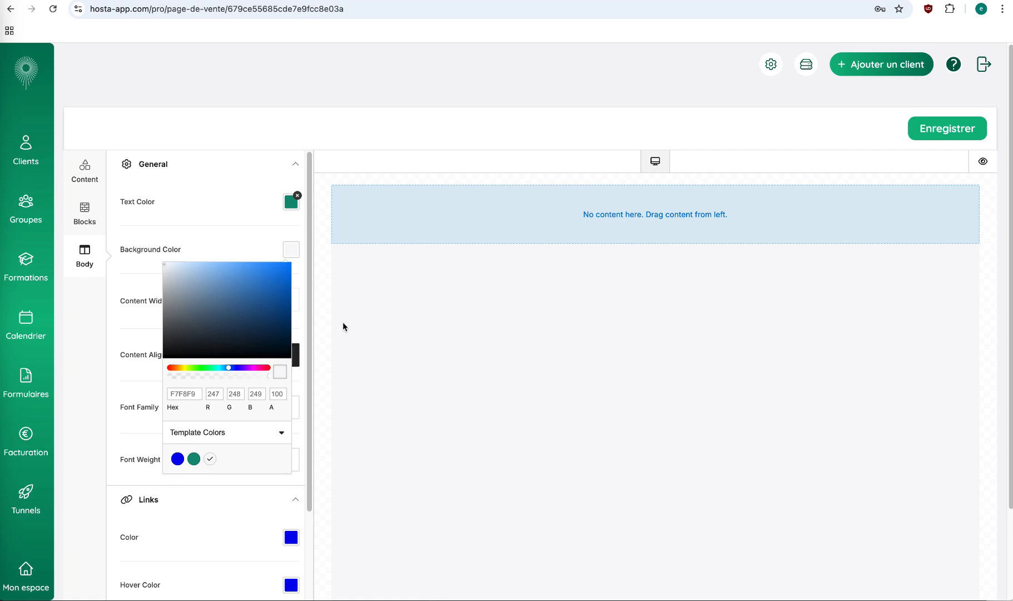
left_click(165, 266)
left_click(184, 285)
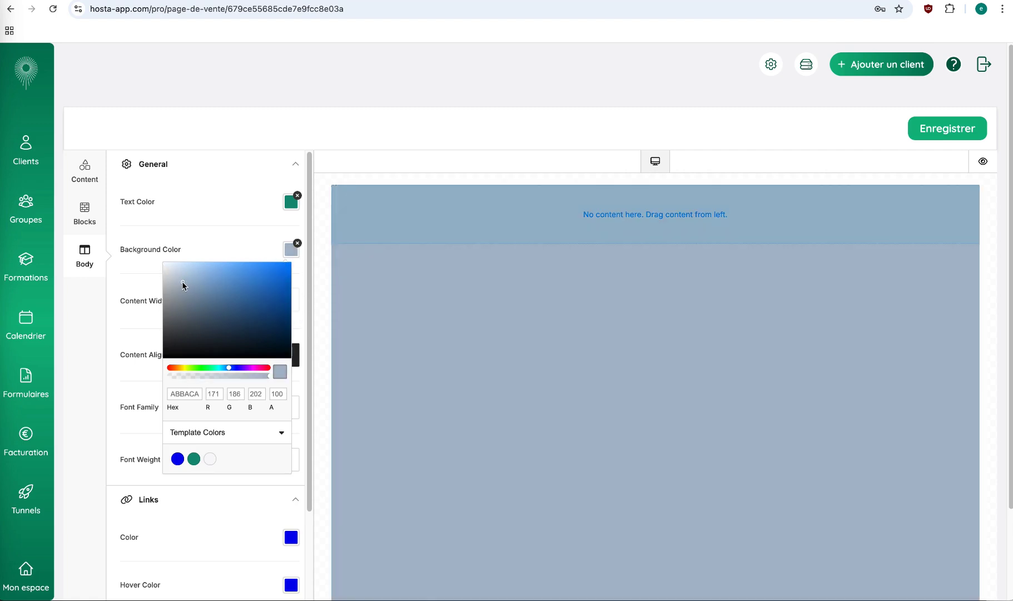
left_click(164, 263)
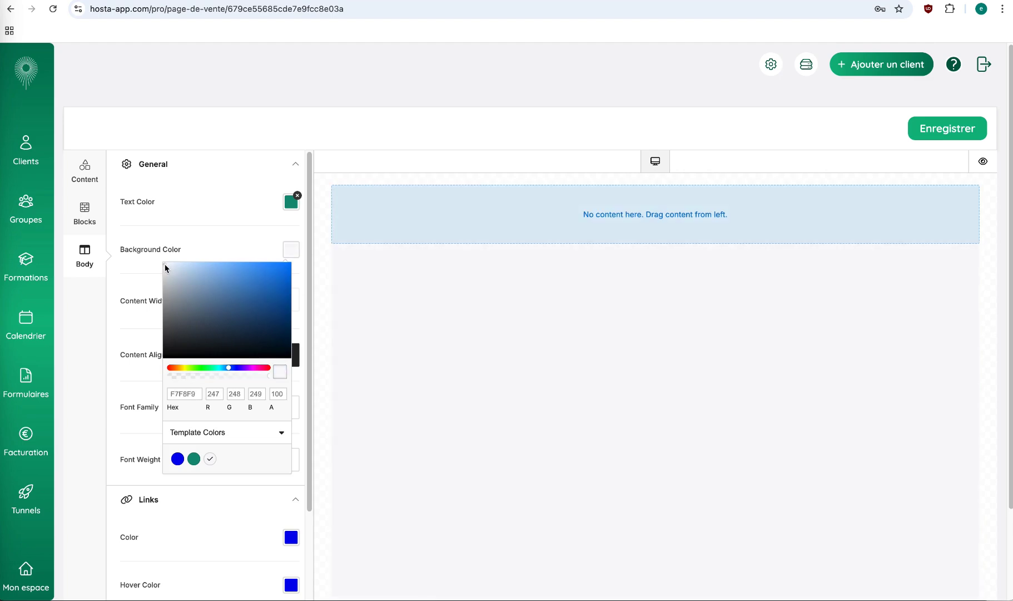
left_click(300, 274)
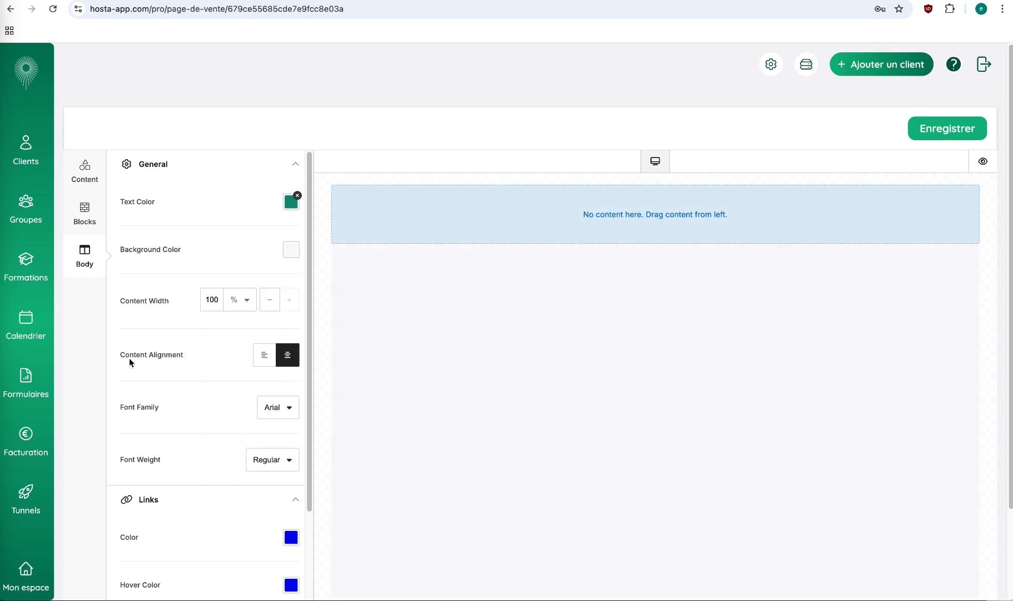
Set the sales page's body font family to Montserrat.
scroll(129, 358, "down", 1)
scroll(129, 358, "down", 2)
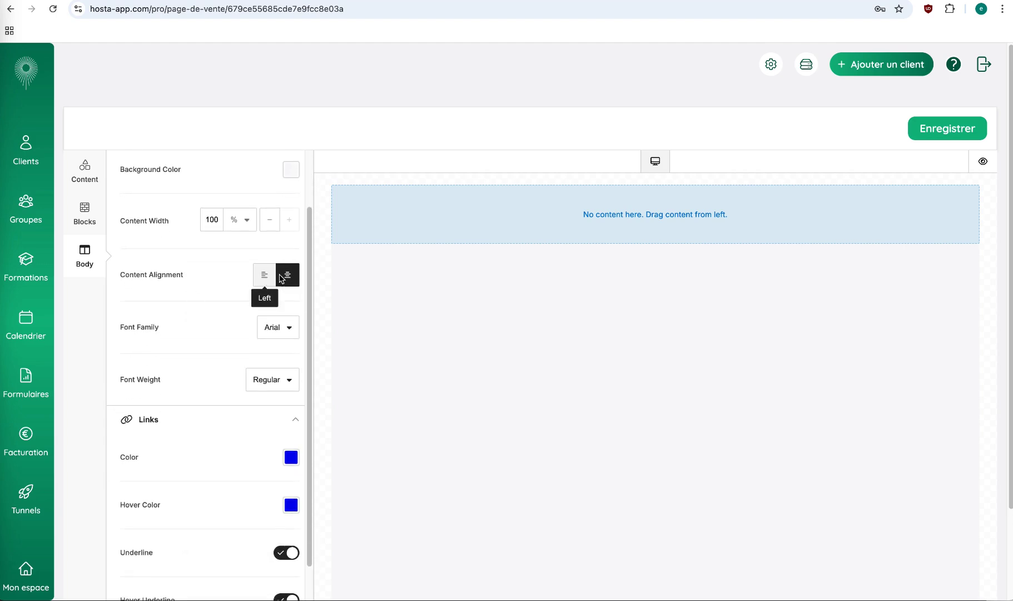
left_click(287, 333)
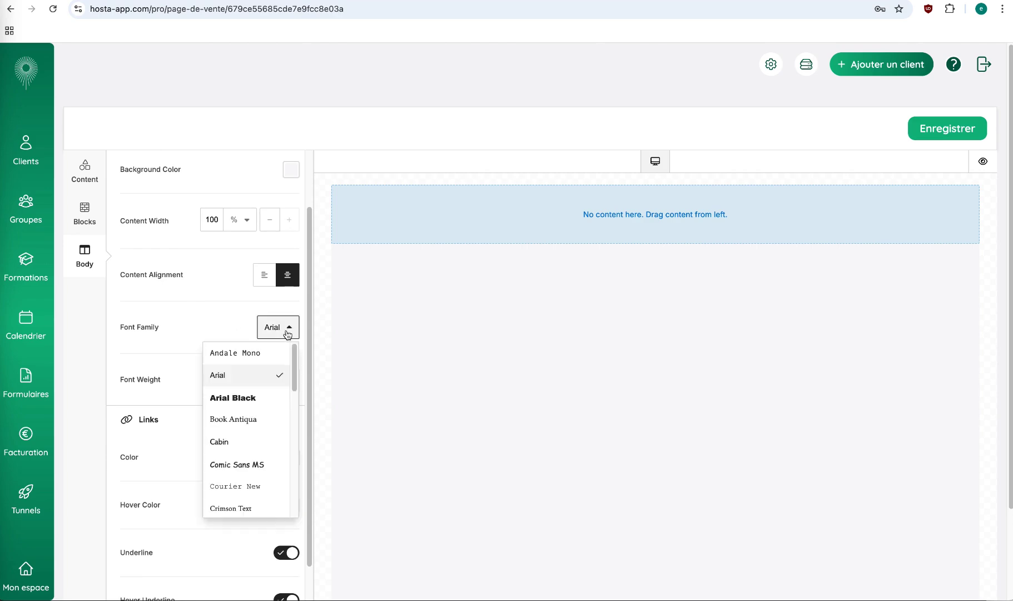
scroll(236, 428, "down", 5)
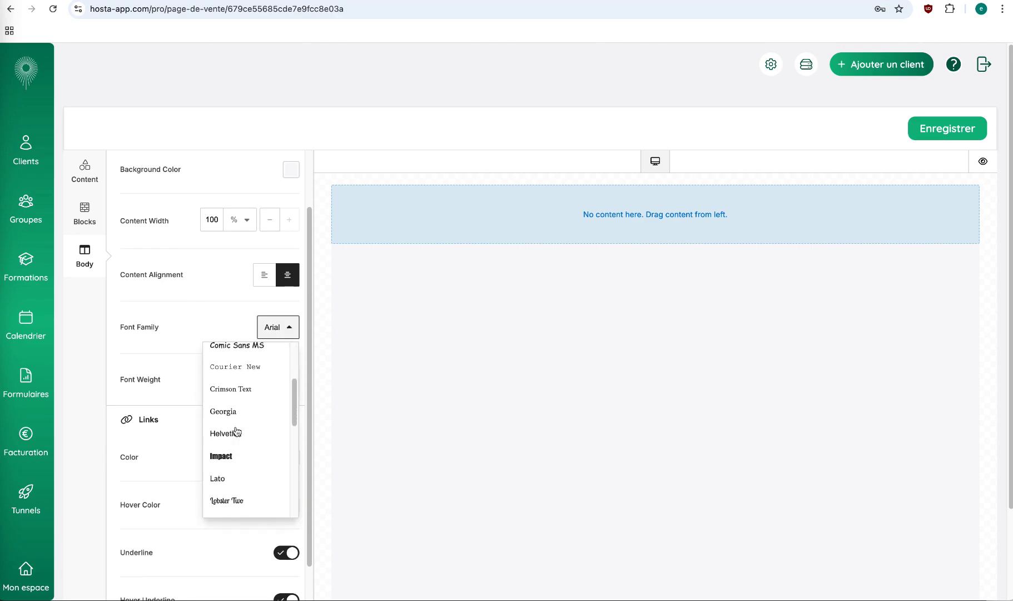
left_click(233, 414)
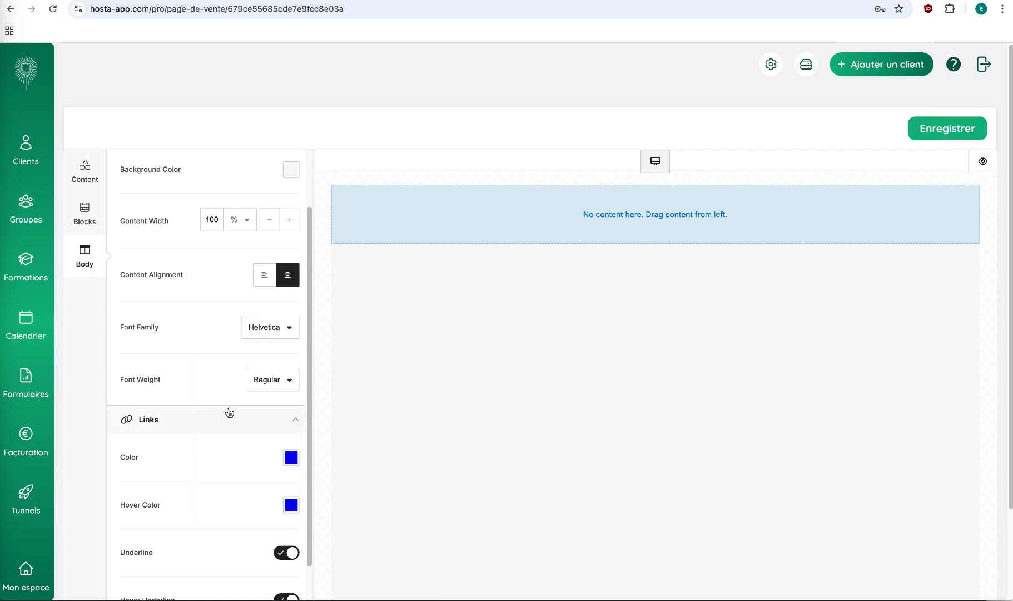
left_click(286, 339)
scroll(259, 473, "down", 1)
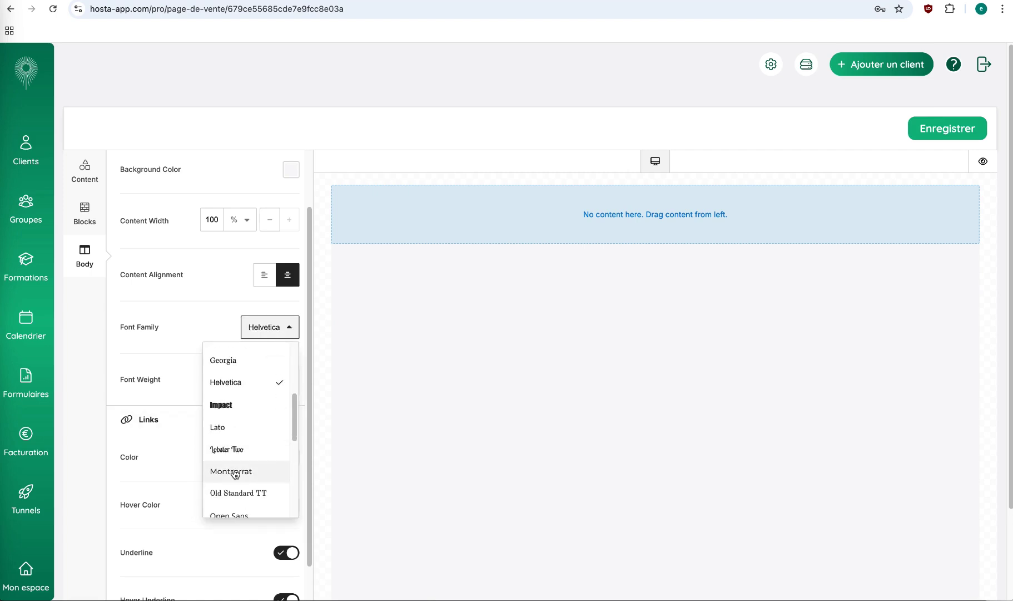
left_click(236, 475)
Examine the body's font weight options and its link and background image settings.
scroll(253, 380, "down", 2)
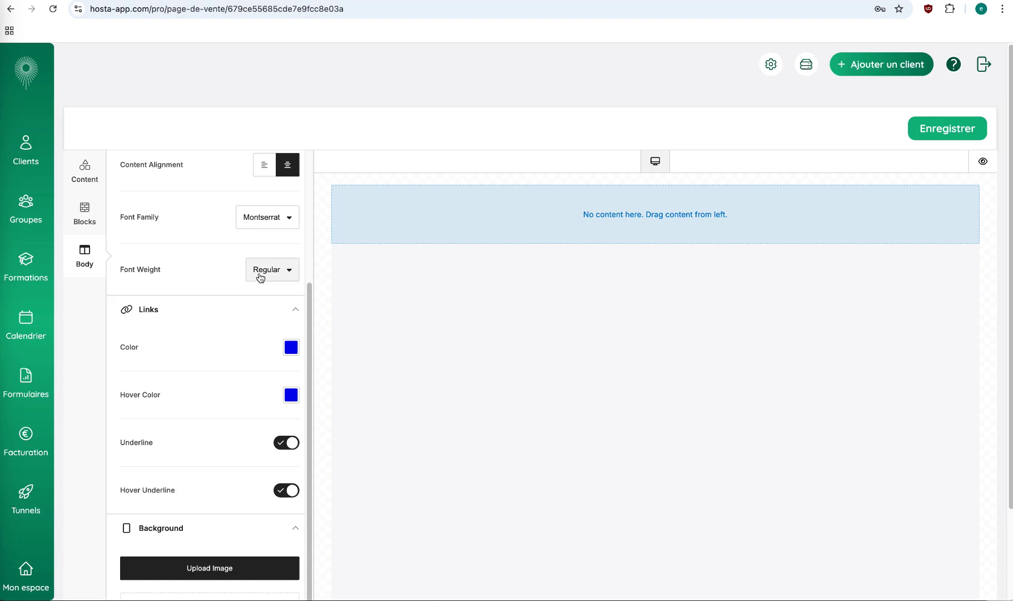
left_click(259, 273)
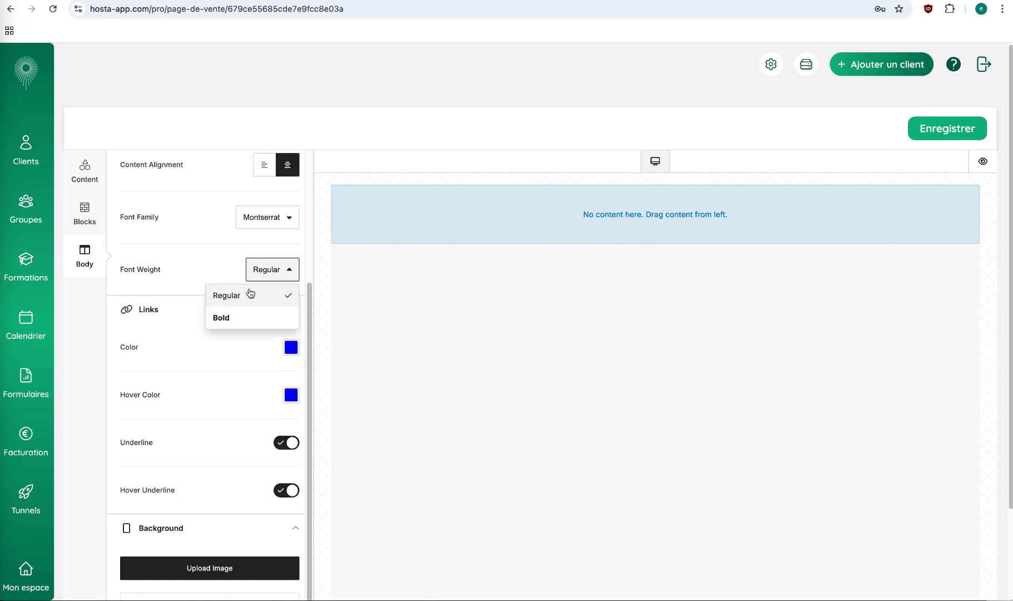
left_click(146, 271)
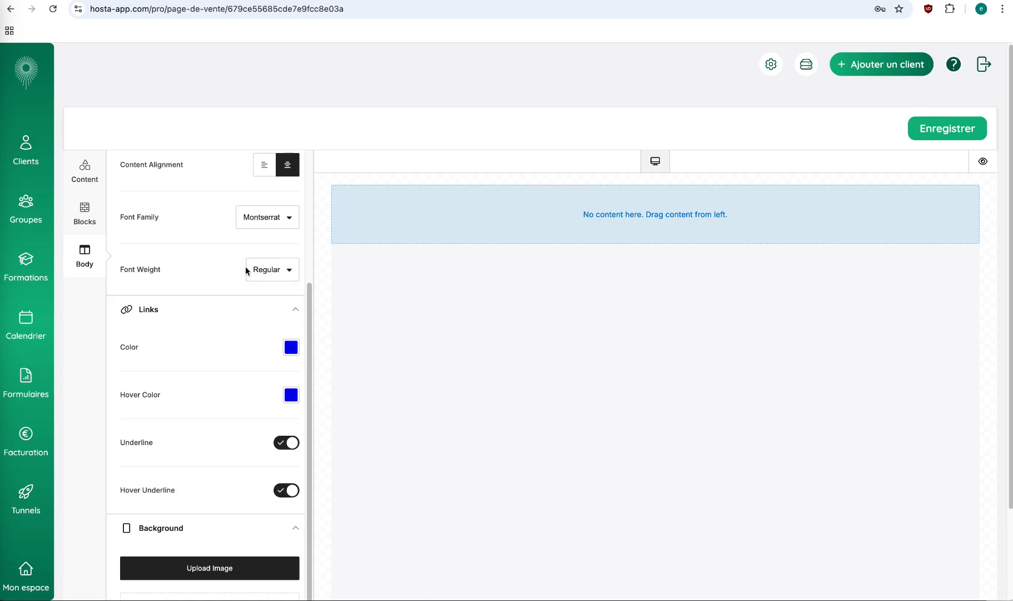
left_click(281, 273)
left_click(189, 265)
scroll(204, 399, "down", 1)
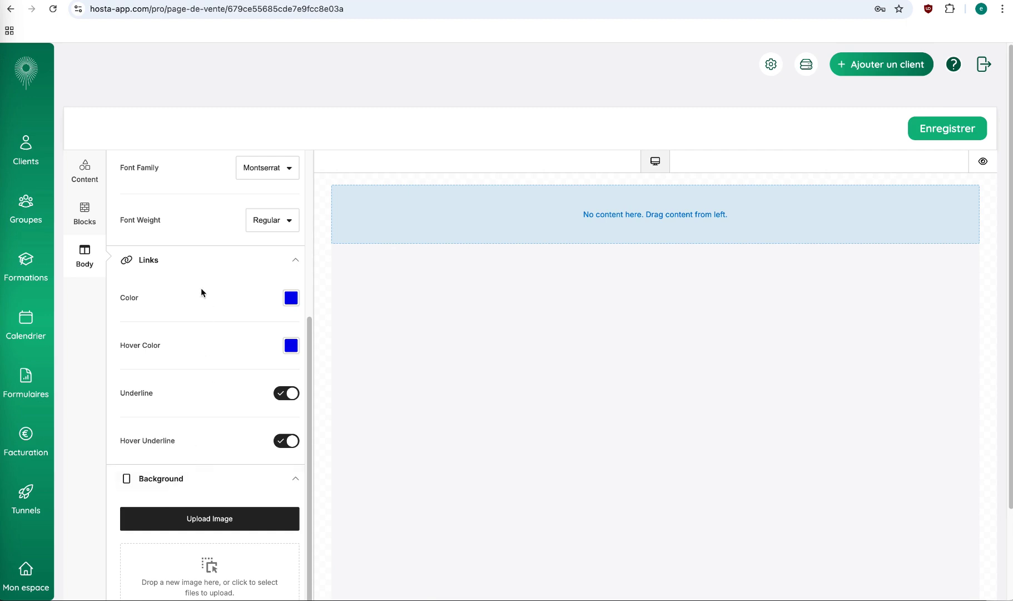
scroll(201, 289, "up", 1)
scroll(201, 288, "up", 3)
scroll(202, 287, "down", 4)
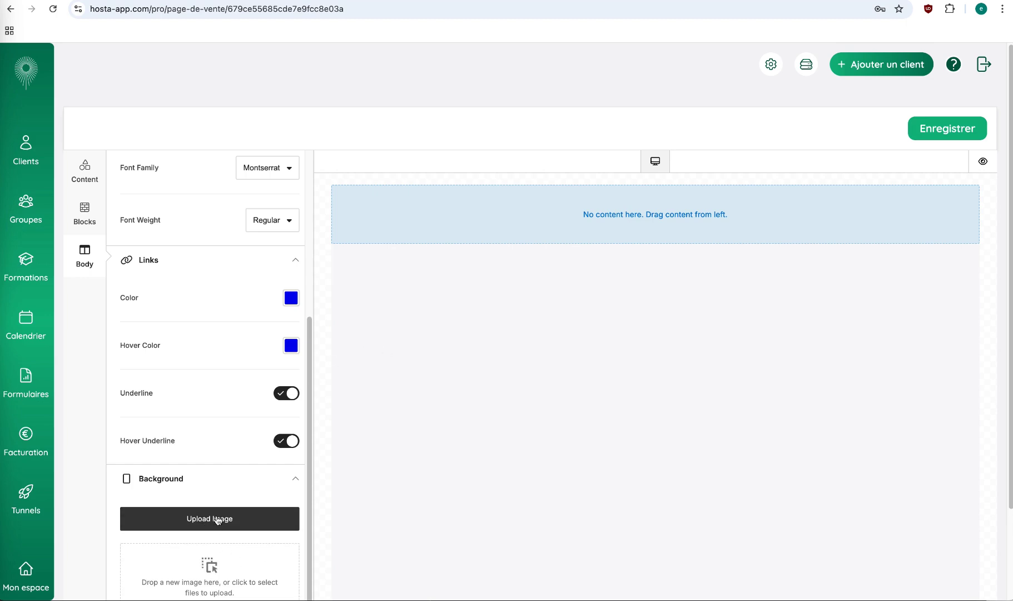
Add a blank single-column block to the sales page and divide the lower row into two 50% columns.
left_click(85, 213)
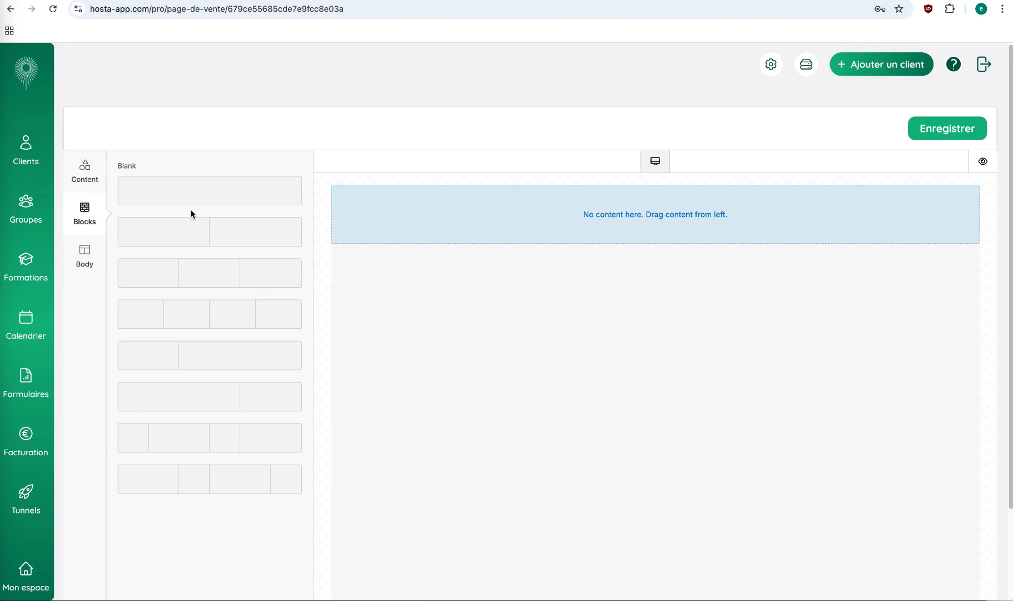
left_click_drag(188, 195, 581, 201)
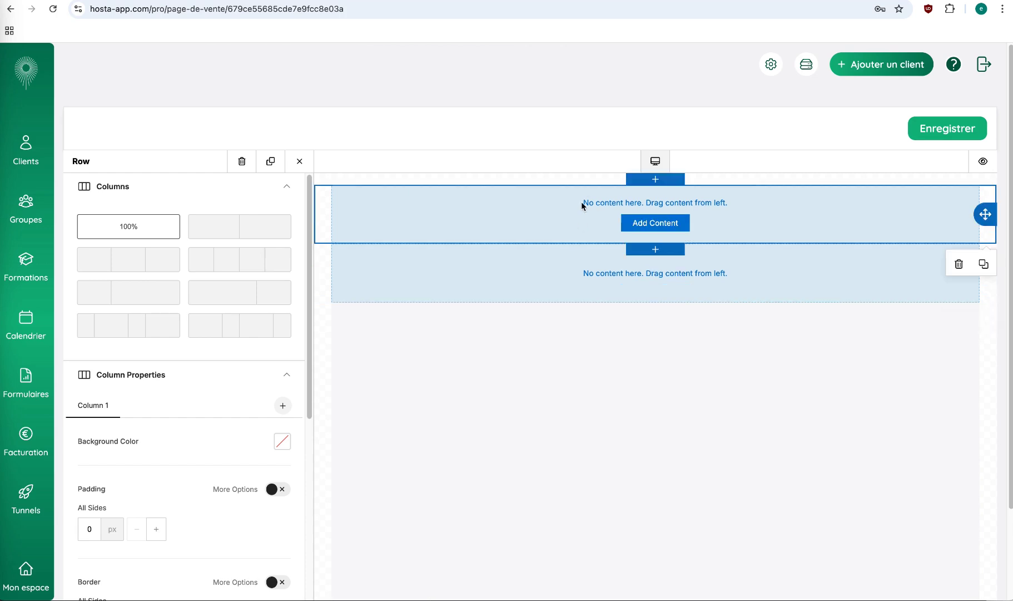
left_click(840, 268)
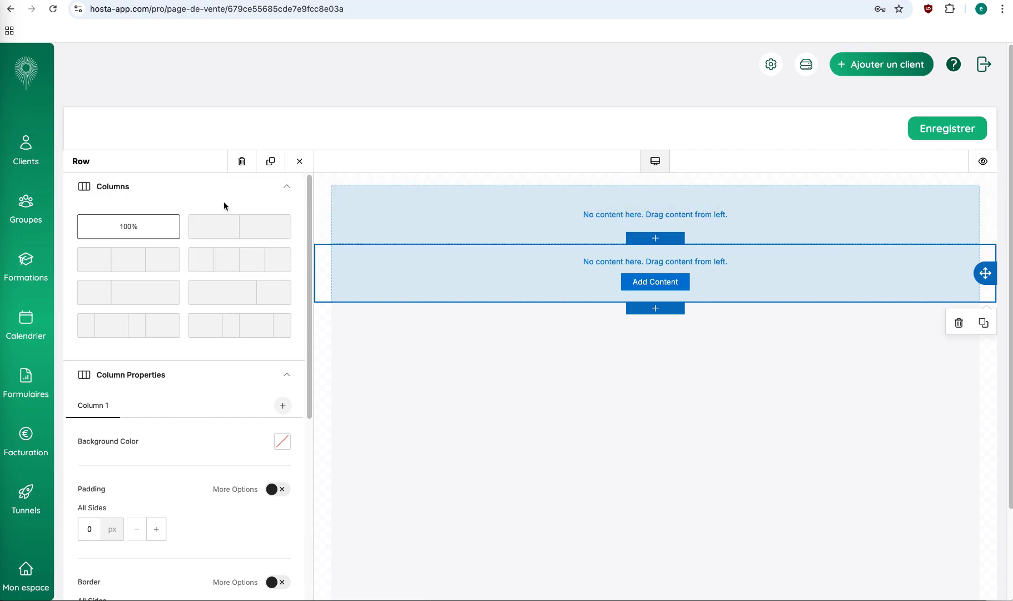
left_click(228, 227)
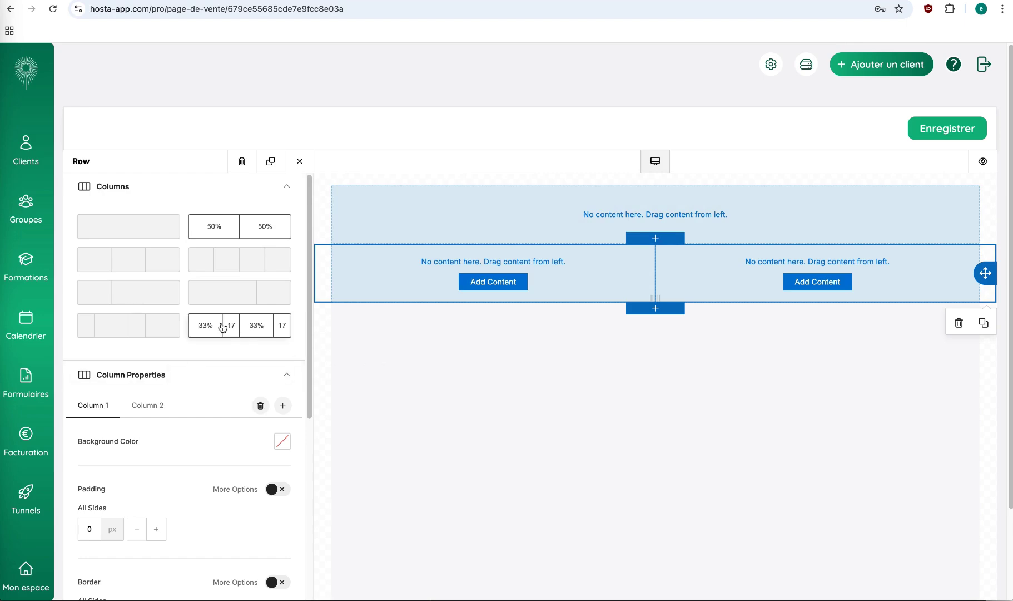
Try three equal columns in the lower row and restore the two 50% columns.
left_click(116, 268)
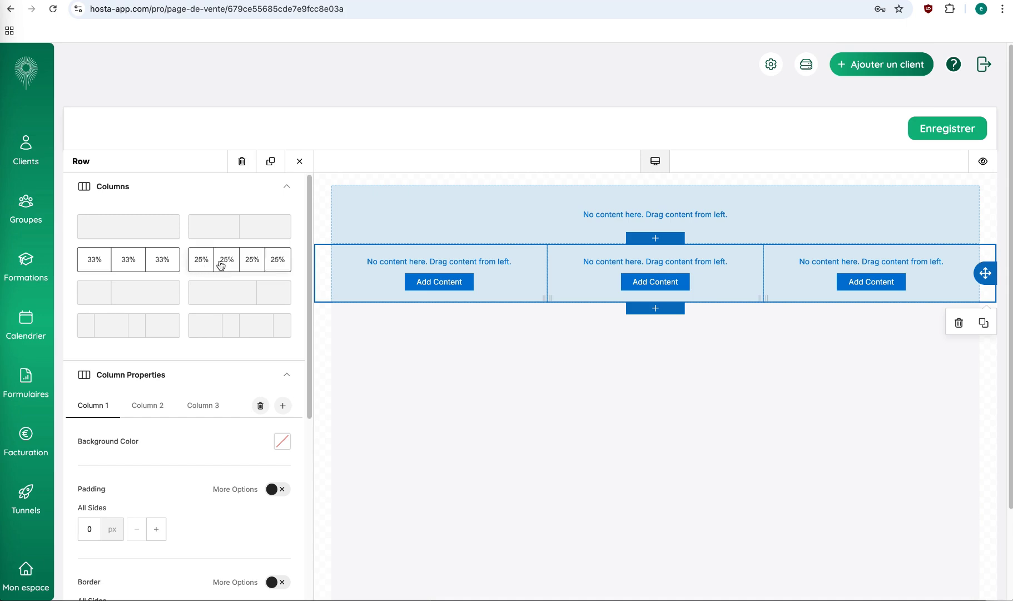
left_click(246, 236)
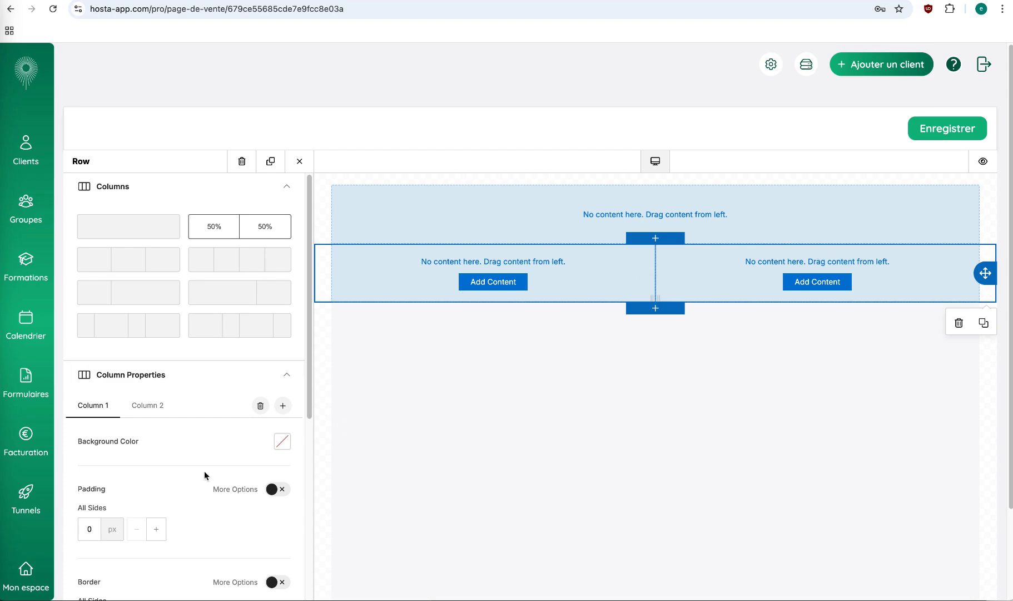
Set the background colour of the lower row's first column to the light grey CED4D9.
scroll(182, 482, "down", 4)
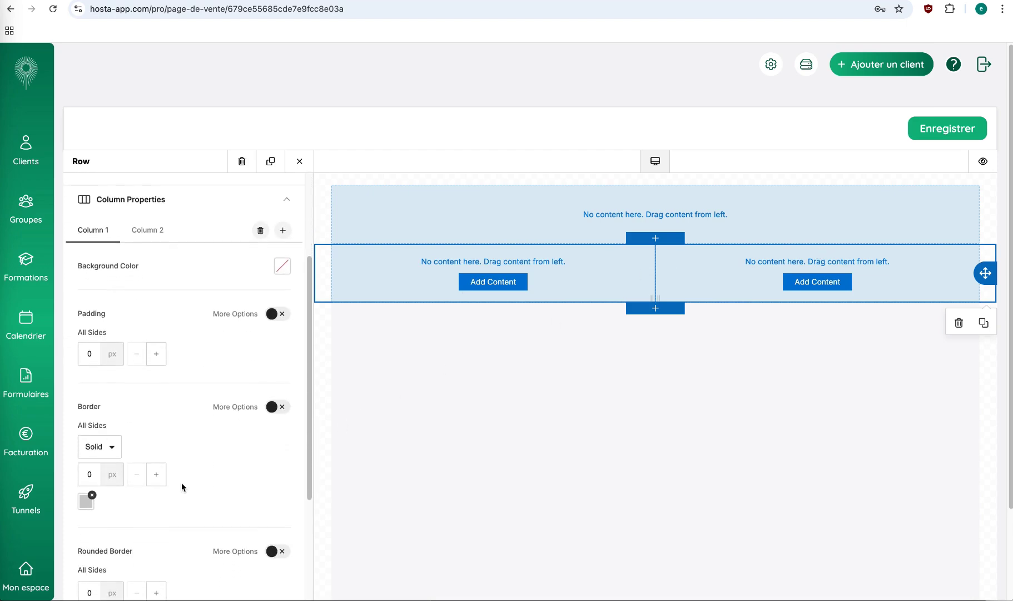
scroll(187, 336, "down", 1)
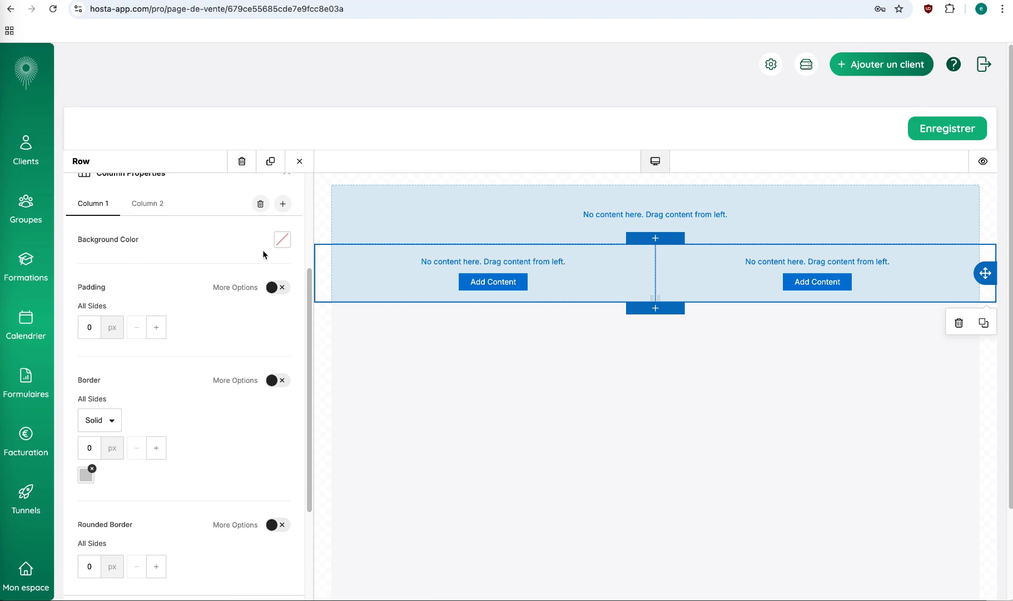
left_click(281, 239)
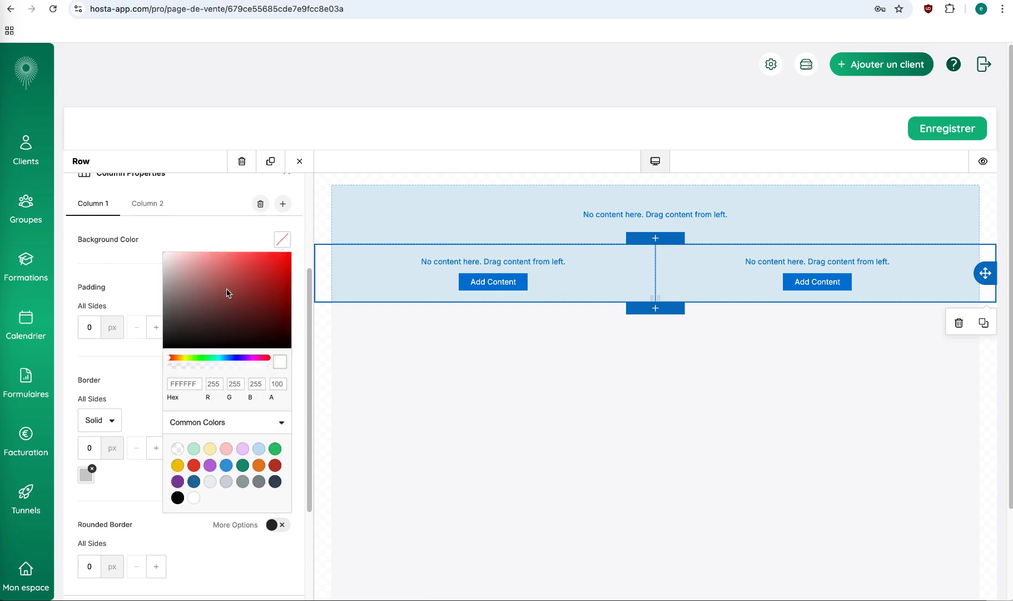
left_click(172, 268)
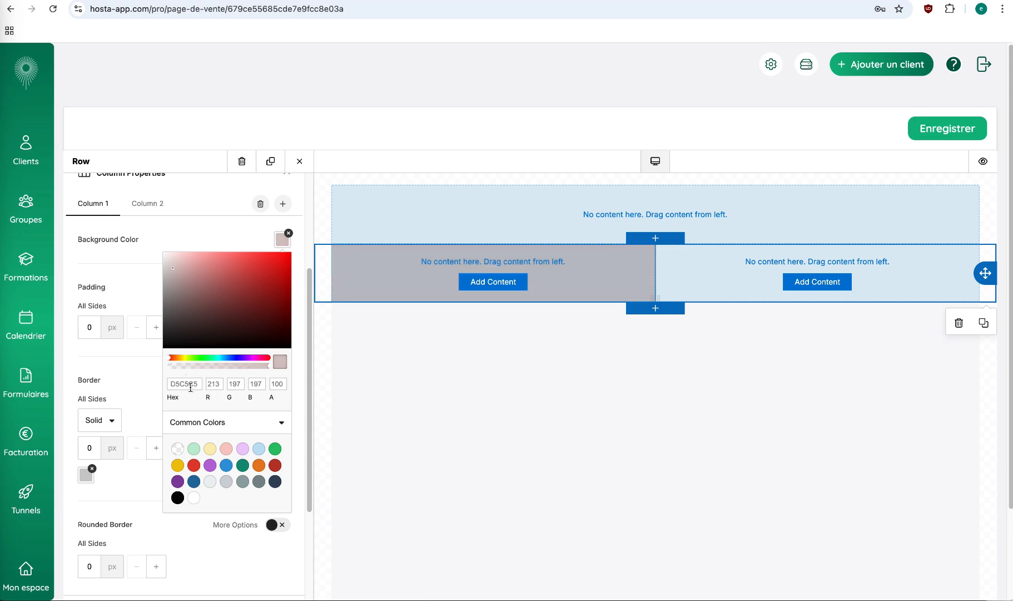
left_click(210, 481)
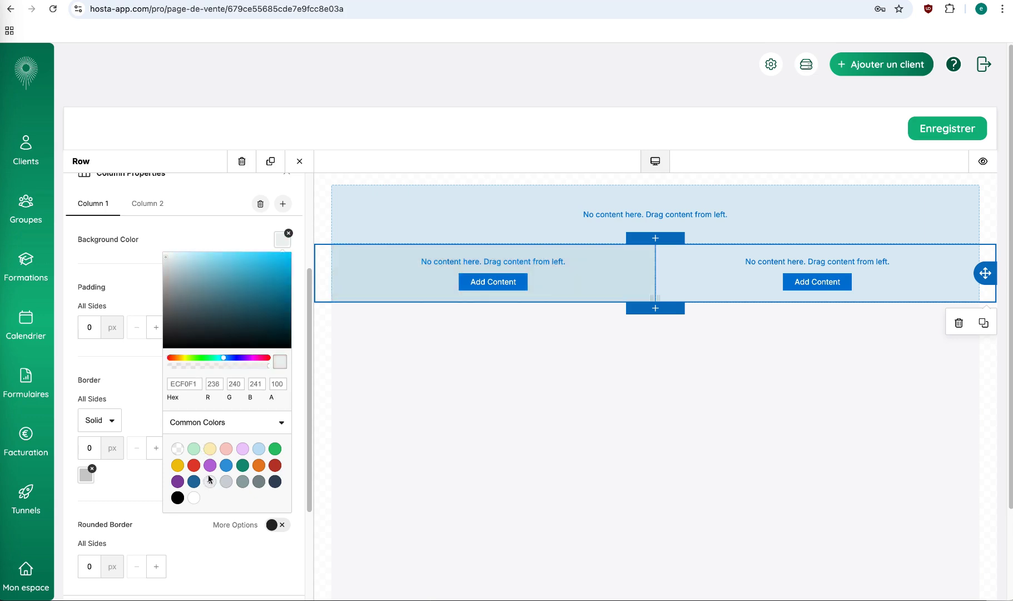
left_click(226, 481)
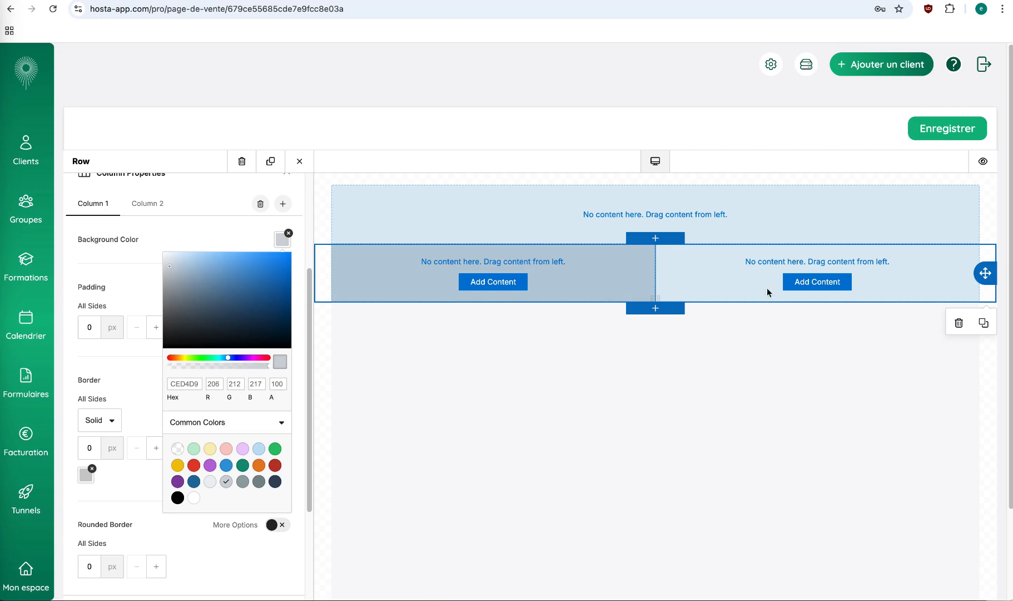
left_click(122, 381)
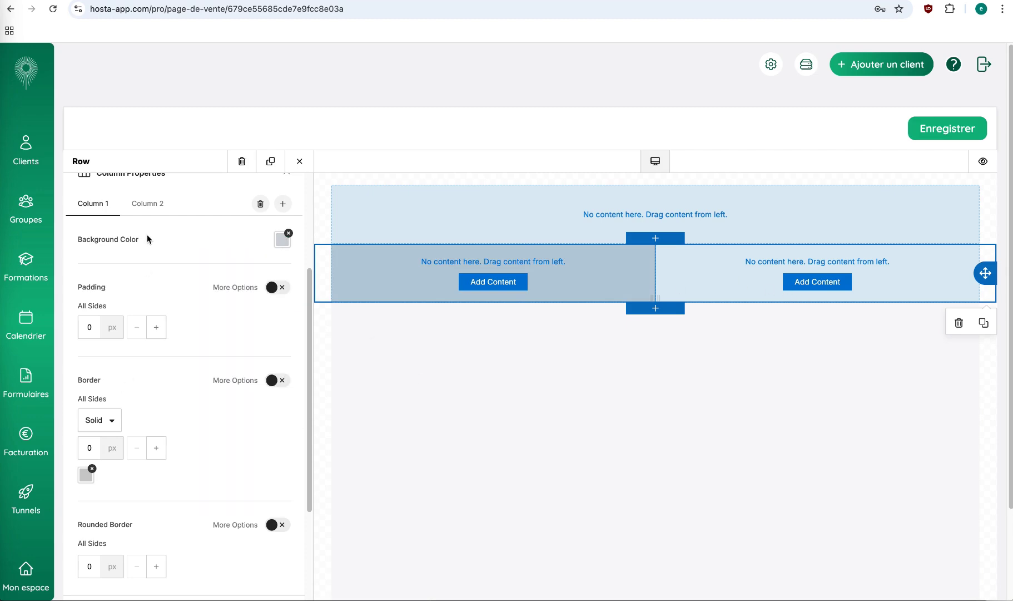
Set the padding on all sides of the lower row's first column to 35 px.
left_click(144, 205)
left_click(93, 209)
left_click(156, 328)
left_click(157, 327)
left_click(157, 328)
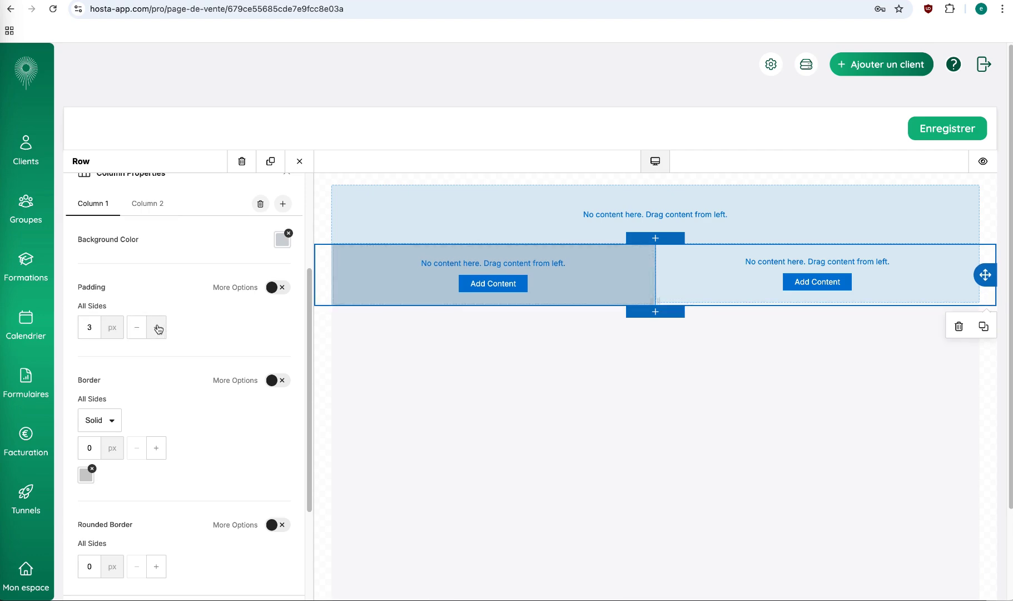
left_click(157, 327)
left_click(157, 327)
left_click(156, 328)
left_click(156, 327)
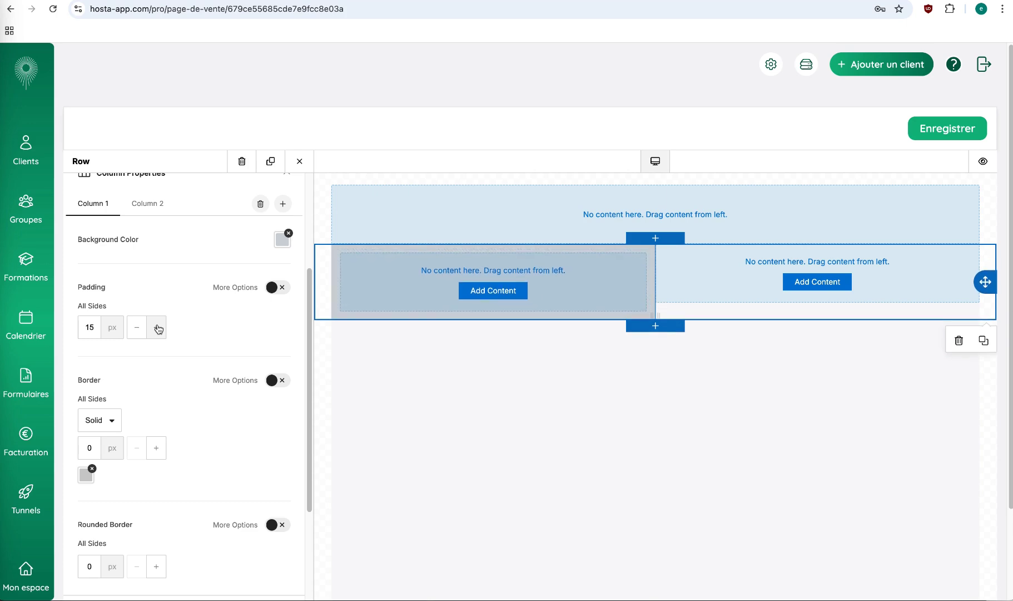
left_click(157, 327)
left_click(157, 328)
left_click(157, 328)
left_click(157, 328)
left_click(156, 327)
left_click(156, 327)
left_click(156, 328)
left_click(156, 327)
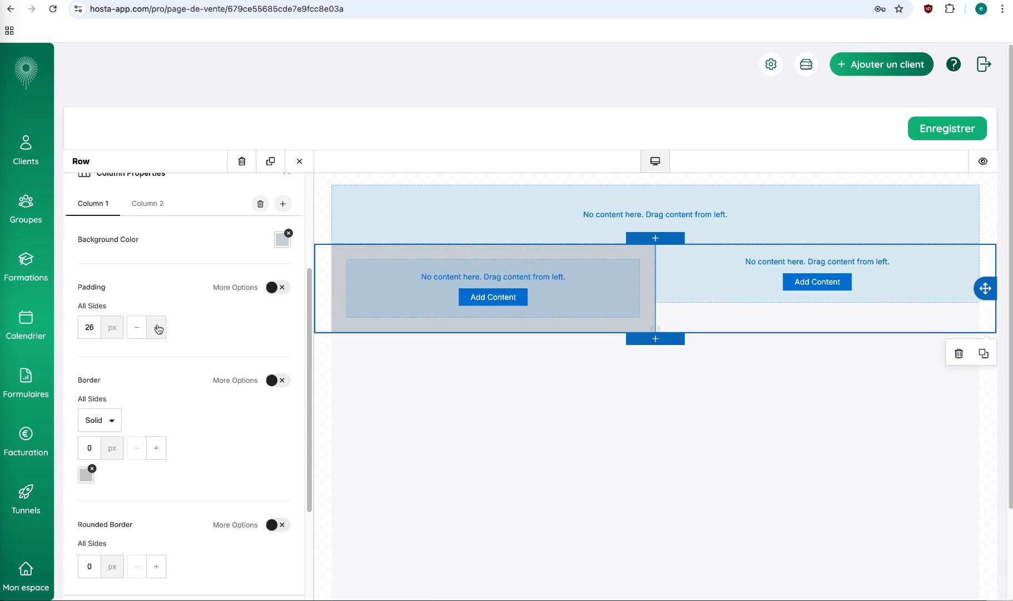
left_click(156, 327)
left_click(156, 327)
left_click(157, 328)
left_click(157, 328)
left_click(156, 327)
left_click(157, 327)
left_click(156, 328)
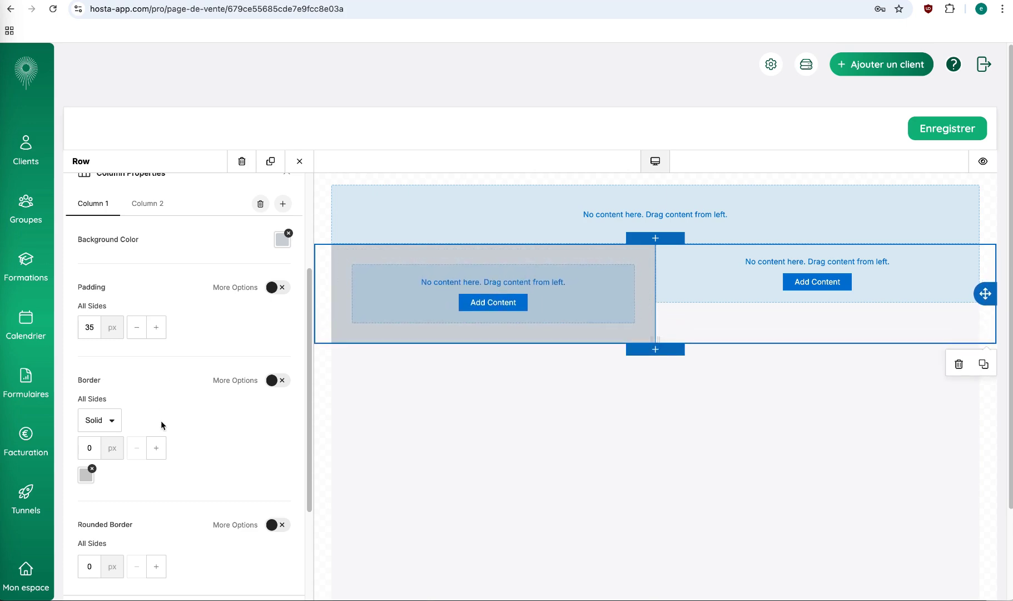
Examine the lower row's border, alignment, background image and padding settings, and return to the available content elements.
scroll(199, 438, "down", 5)
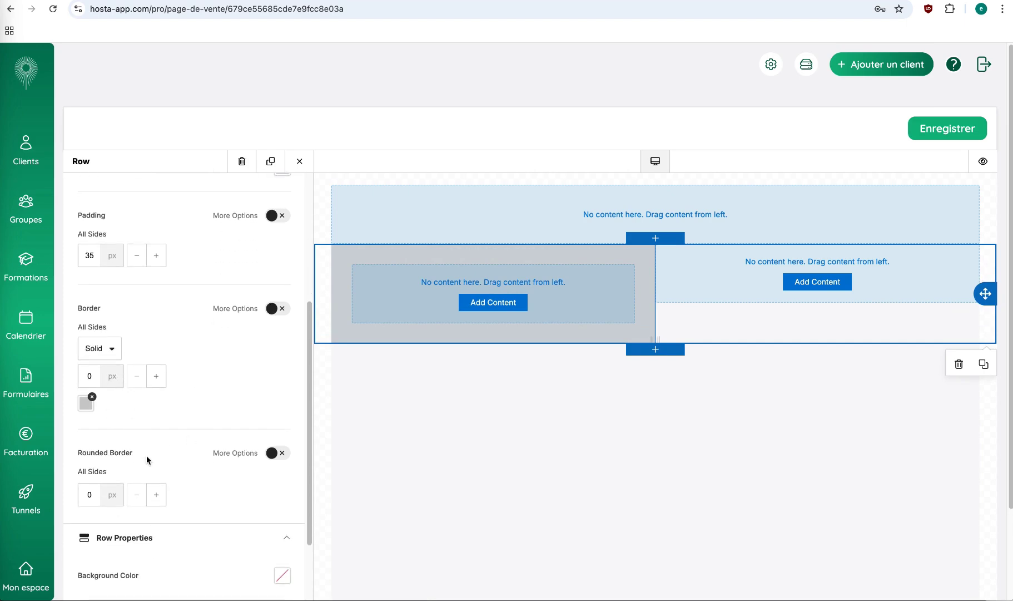
scroll(148, 458, "down", 6)
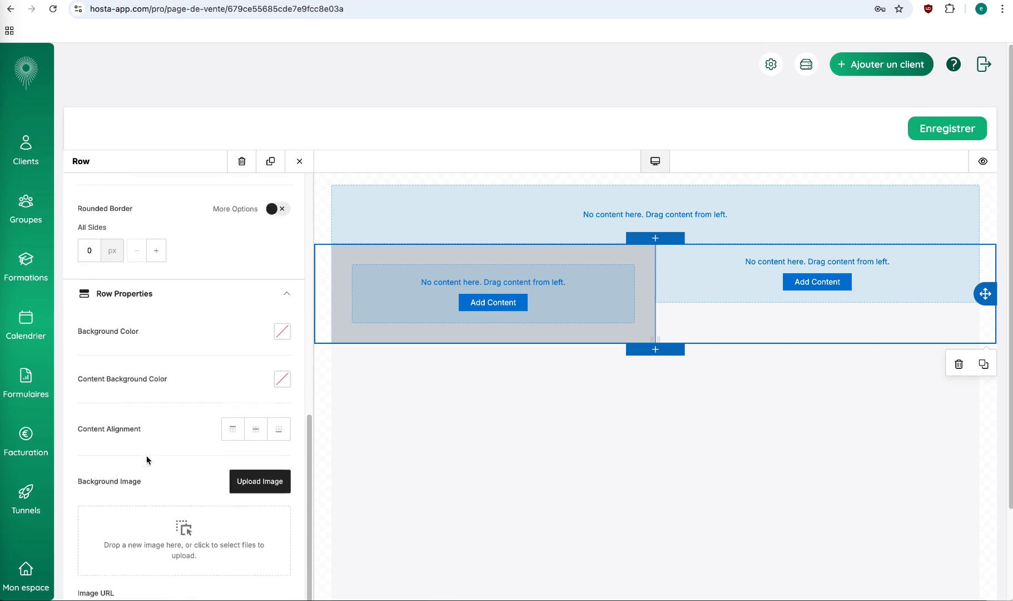
scroll(147, 455, "down", 5)
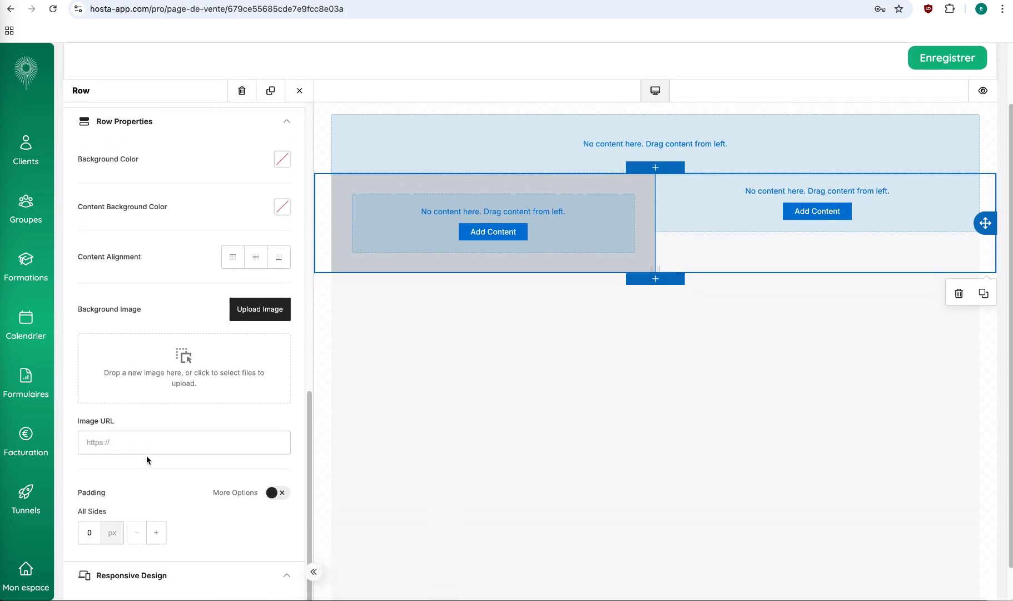
scroll(146, 455, "up", 15)
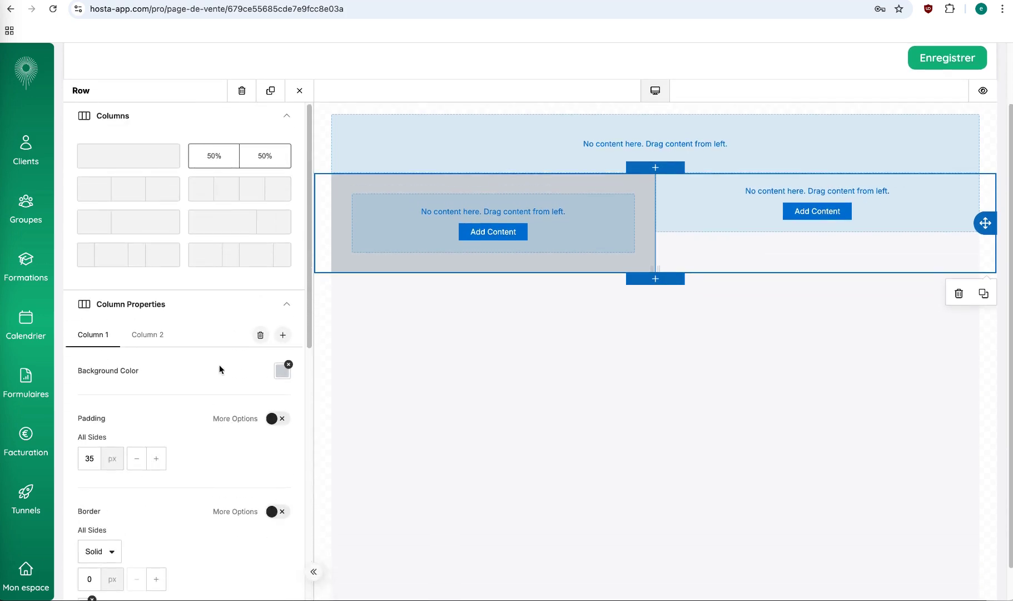
left_click(274, 117)
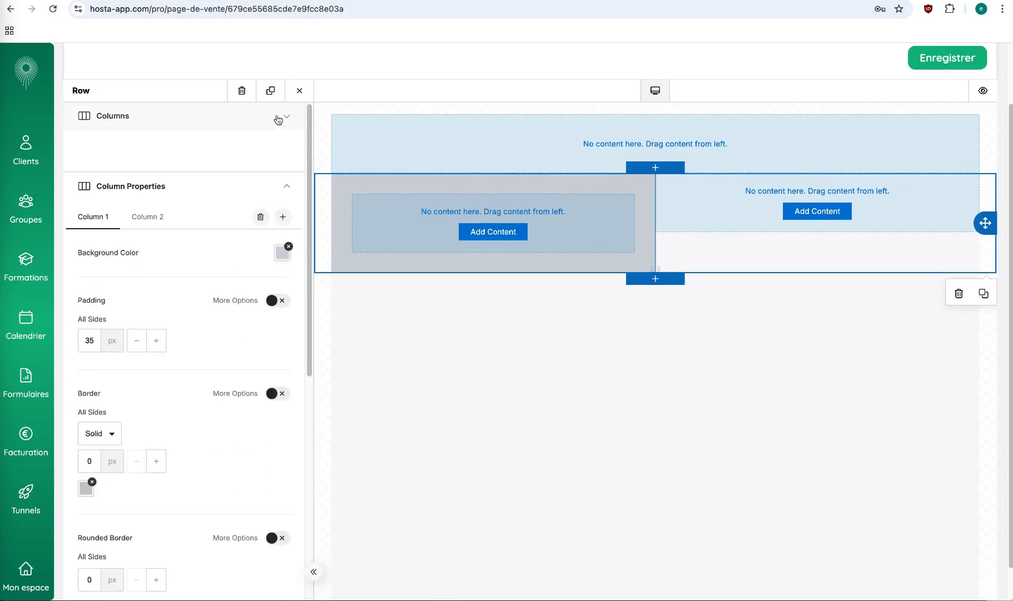
left_click(301, 92)
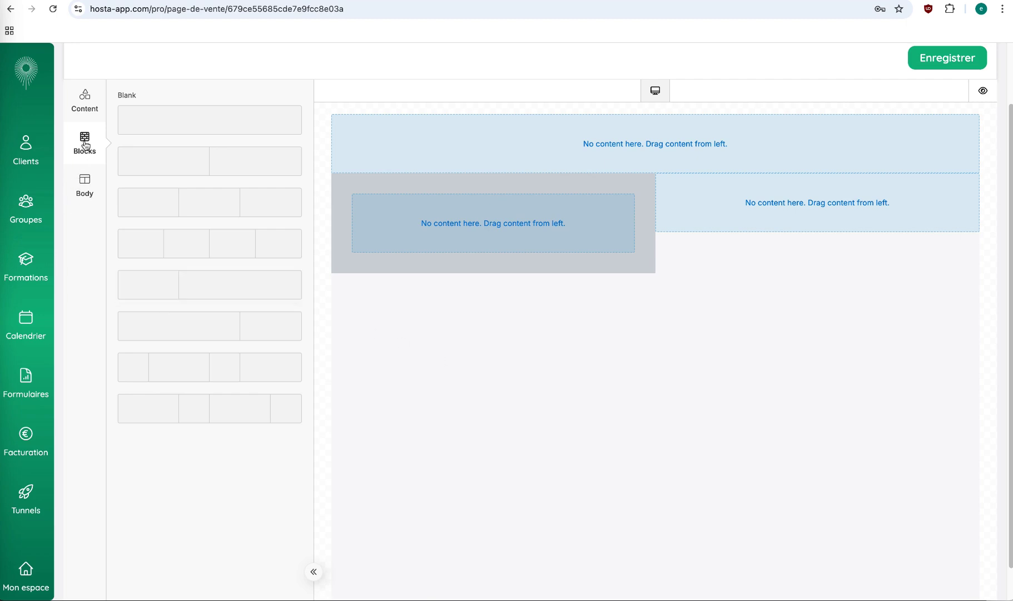
left_click(86, 105)
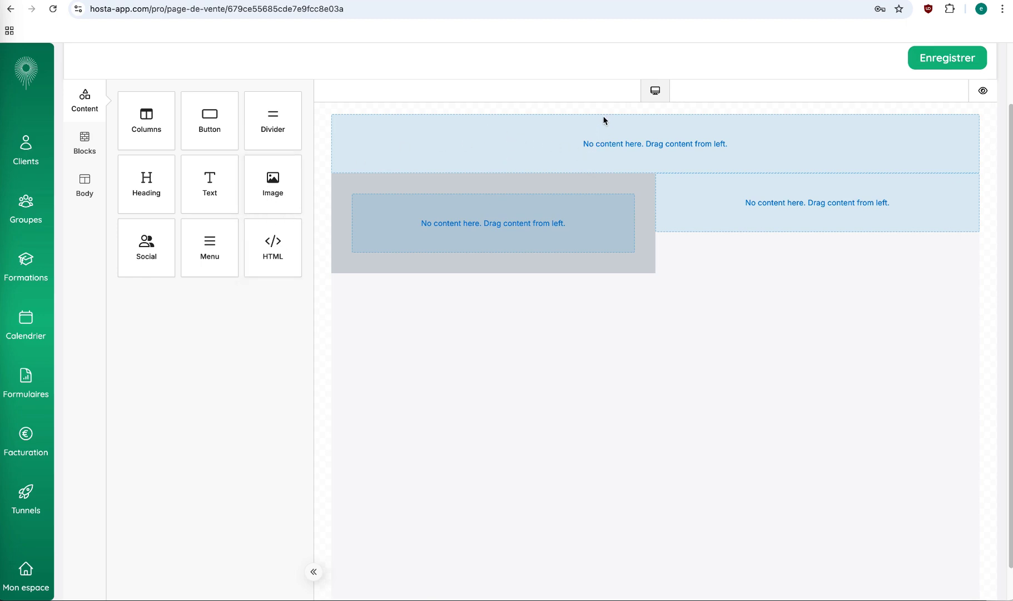
Upload the image "Entête mail-4.png" as the background image of the top row.
left_click(598, 157)
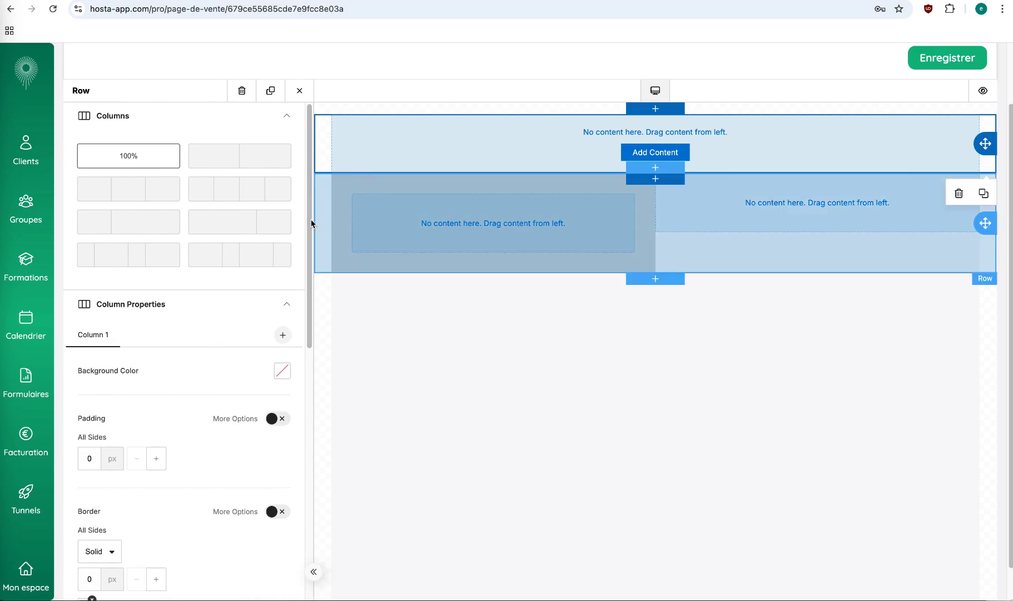
scroll(199, 426, "down", 1)
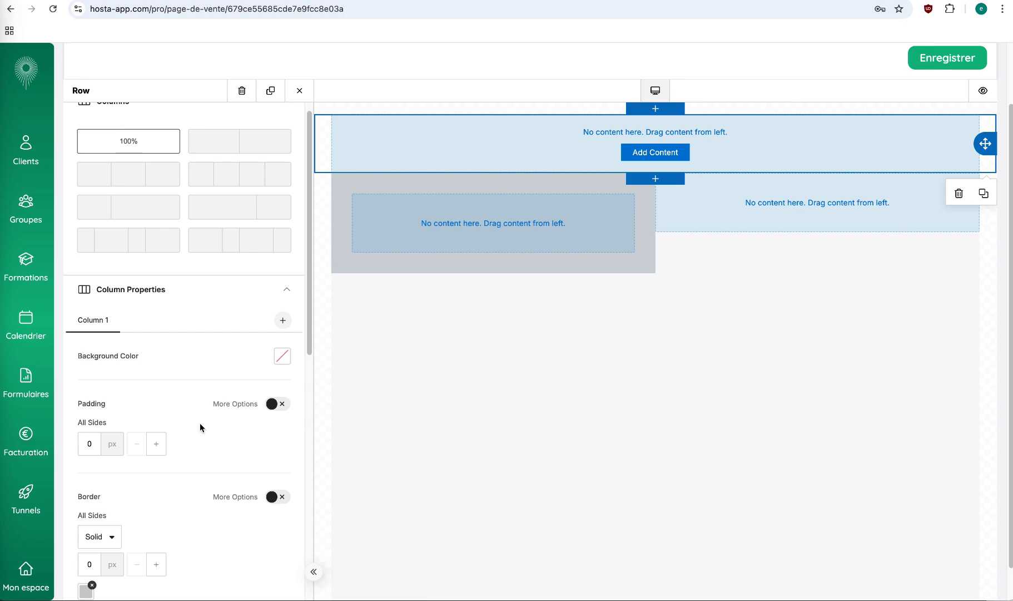
scroll(200, 426, "down", 2)
scroll(200, 426, "down", 10)
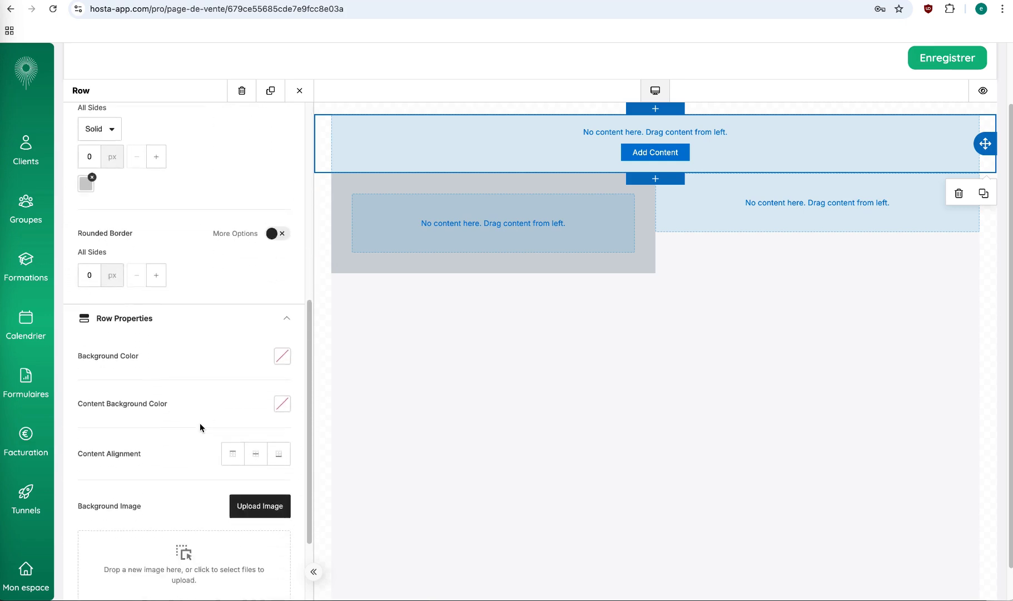
scroll(199, 426, "down", 2)
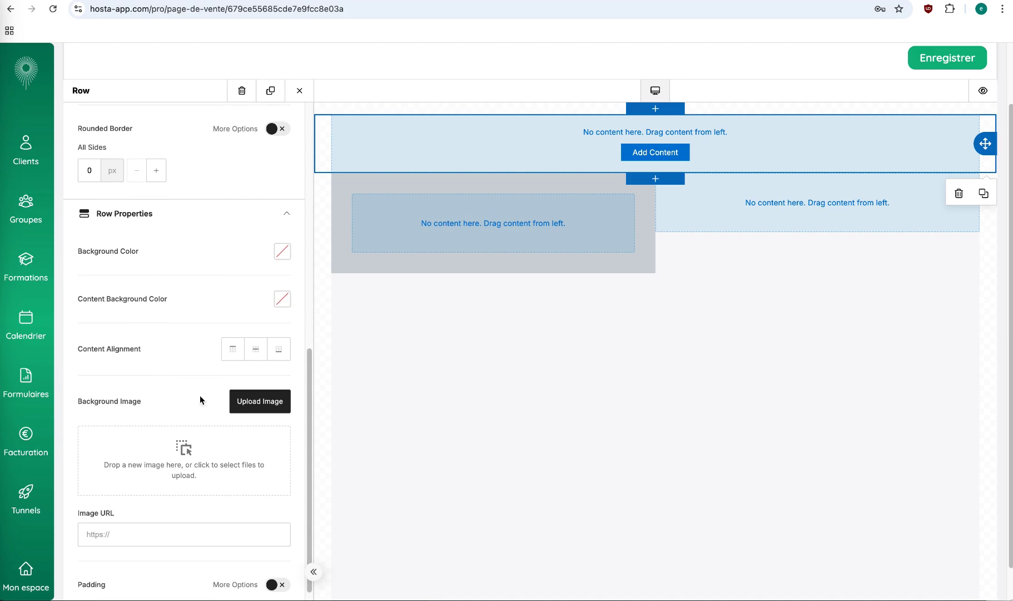
left_click(254, 404)
double_click(411, 216)
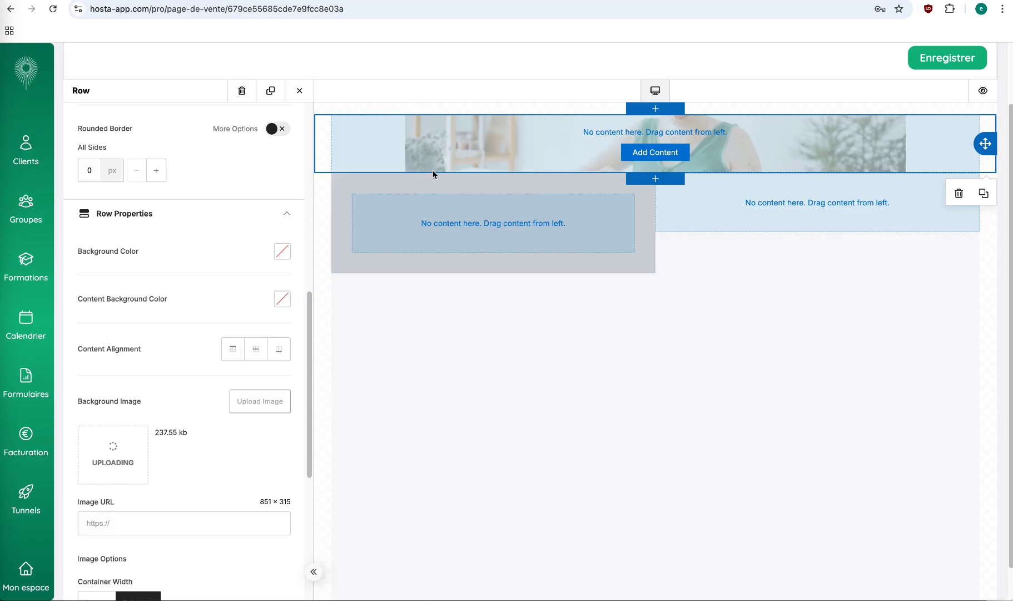
Try vertical repetition for the top row's background image and set its repeat to Horizontal.
scroll(195, 400, "down", 3)
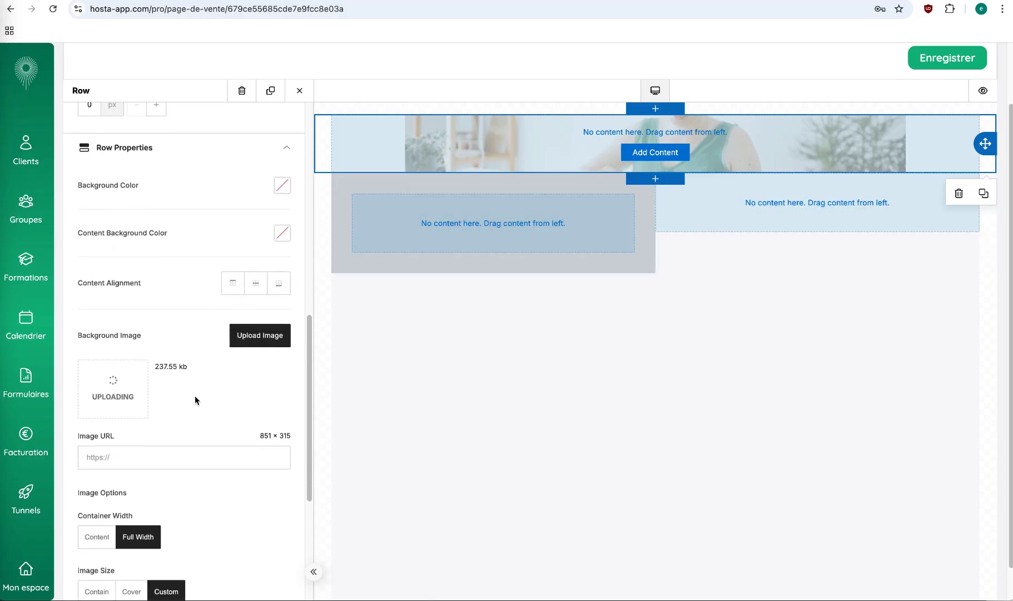
scroll(194, 399, "down", 5)
left_click(204, 474)
left_click(245, 477)
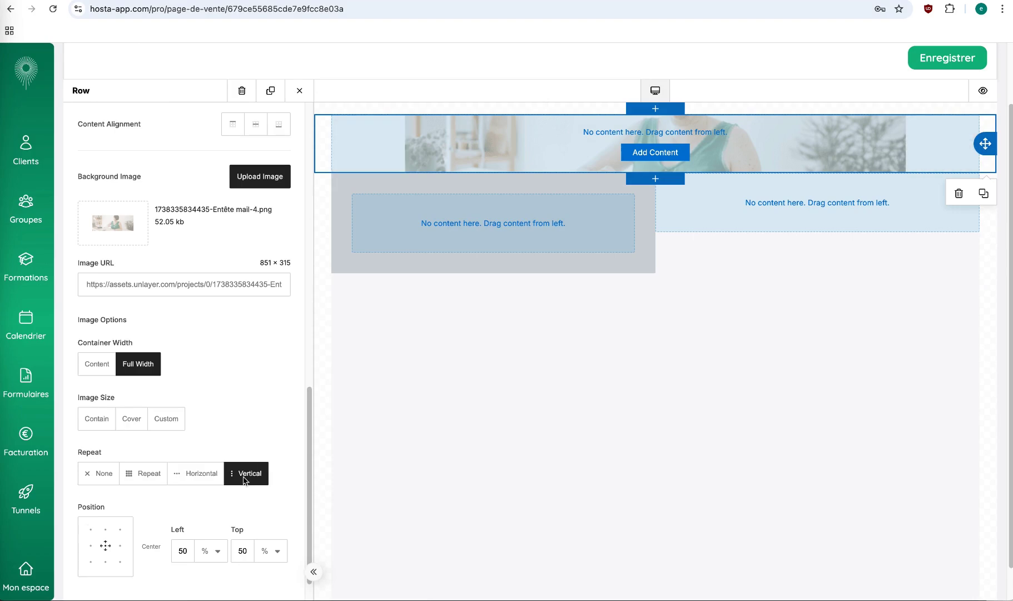
left_click(196, 474)
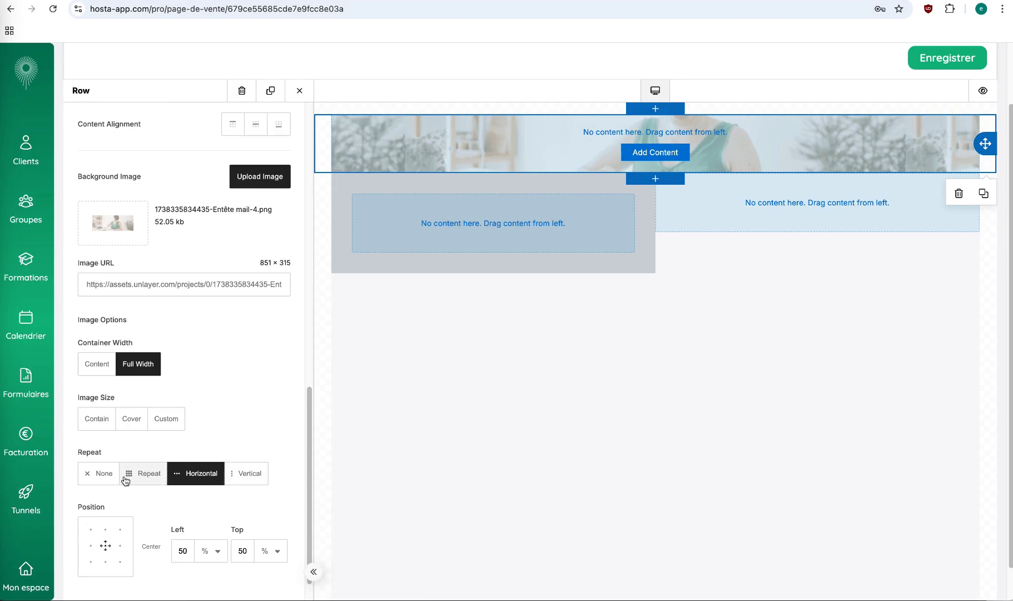
Try another position for the top row's background image and restore the centre position.
scroll(184, 519, "down", 3)
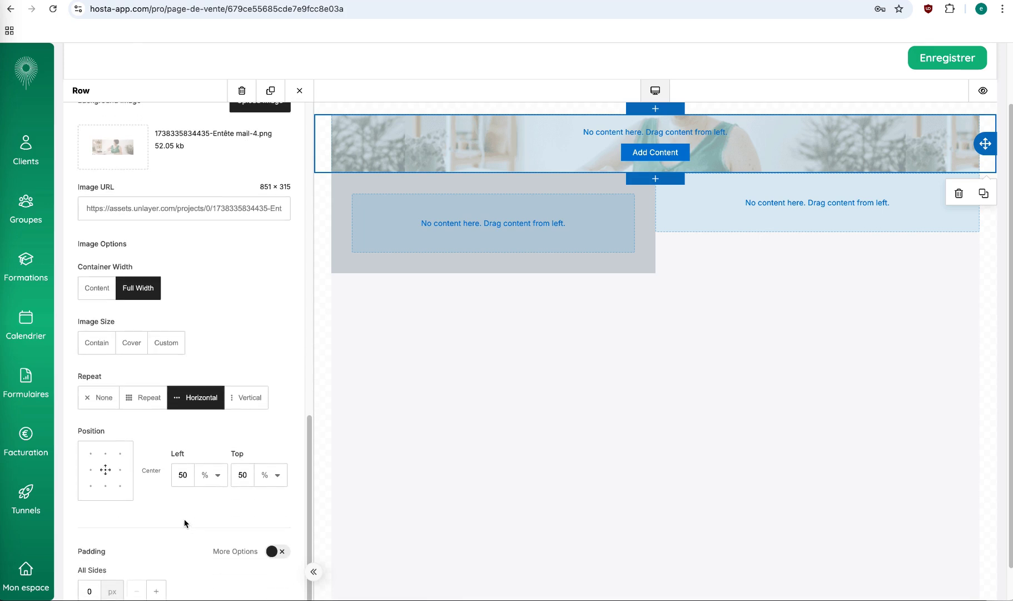
left_click(106, 455)
left_click(106, 470)
scroll(231, 443, "down", 2)
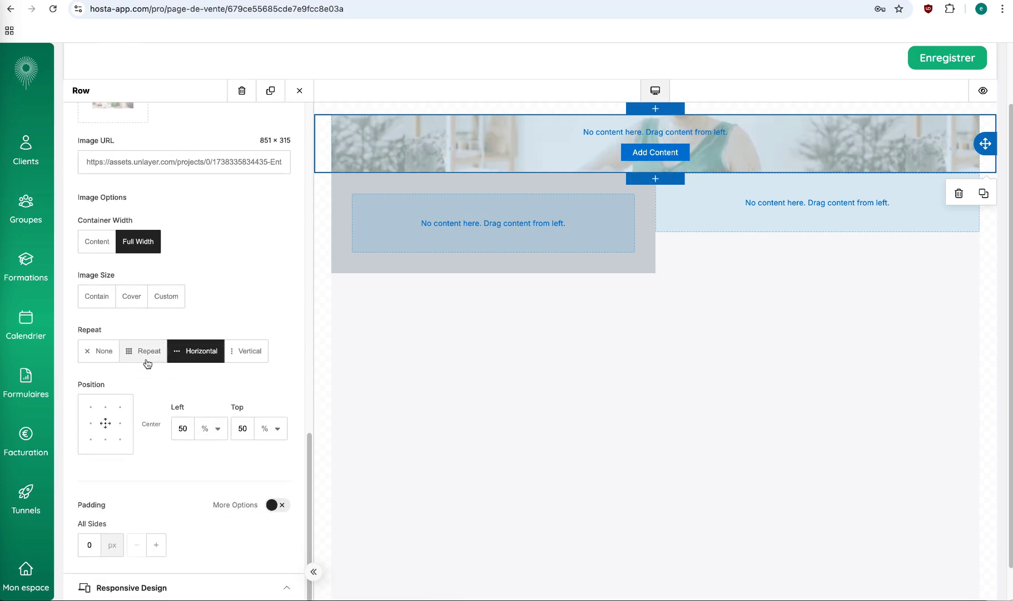
scroll(140, 350, "up", 6)
left_click(458, 357)
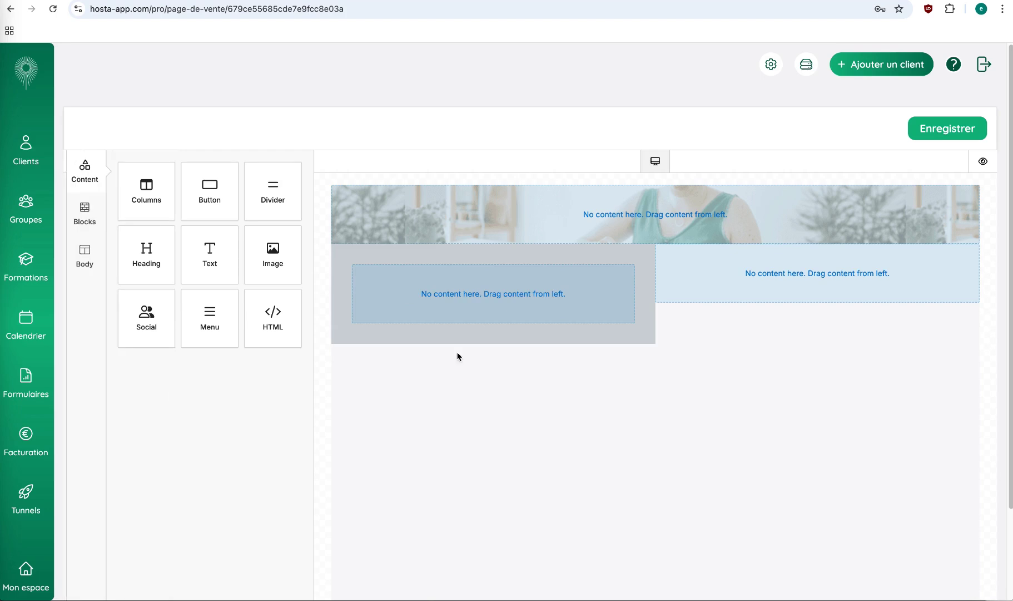
Add a text block to the top row over the background image.
left_click_drag(209, 248, 478, 203)
left_click(430, 193)
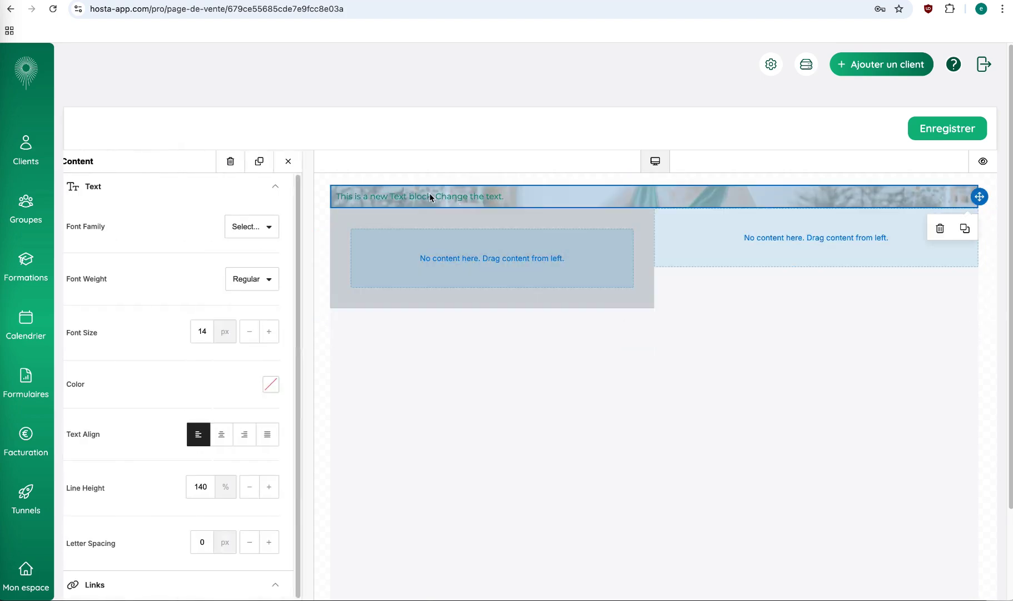
left_click(298, 167)
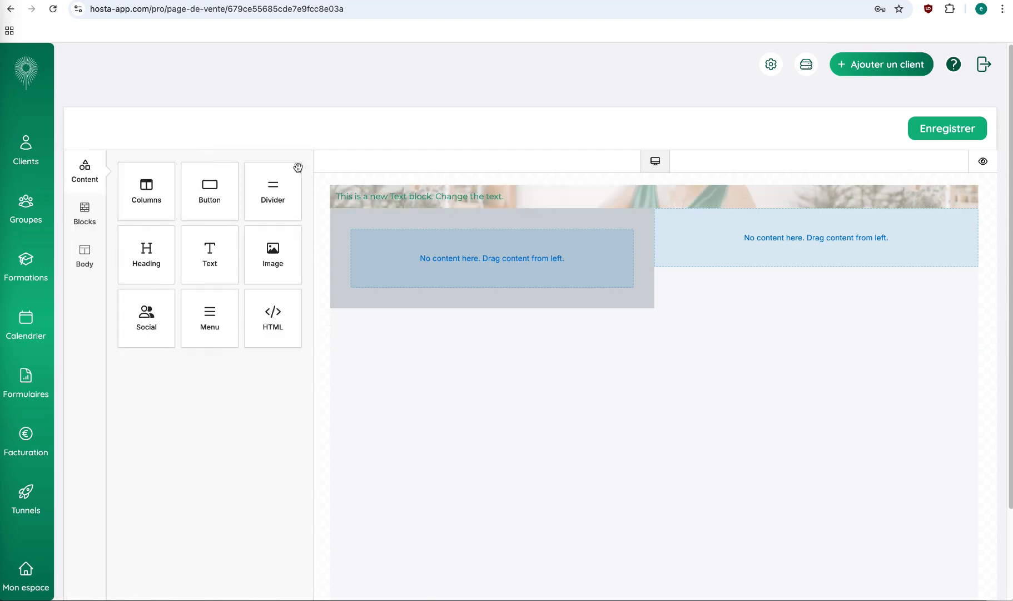
Add a heading above the text block reading "Coaching individuel", in bold at 50 px.
left_click_drag(157, 260, 440, 195)
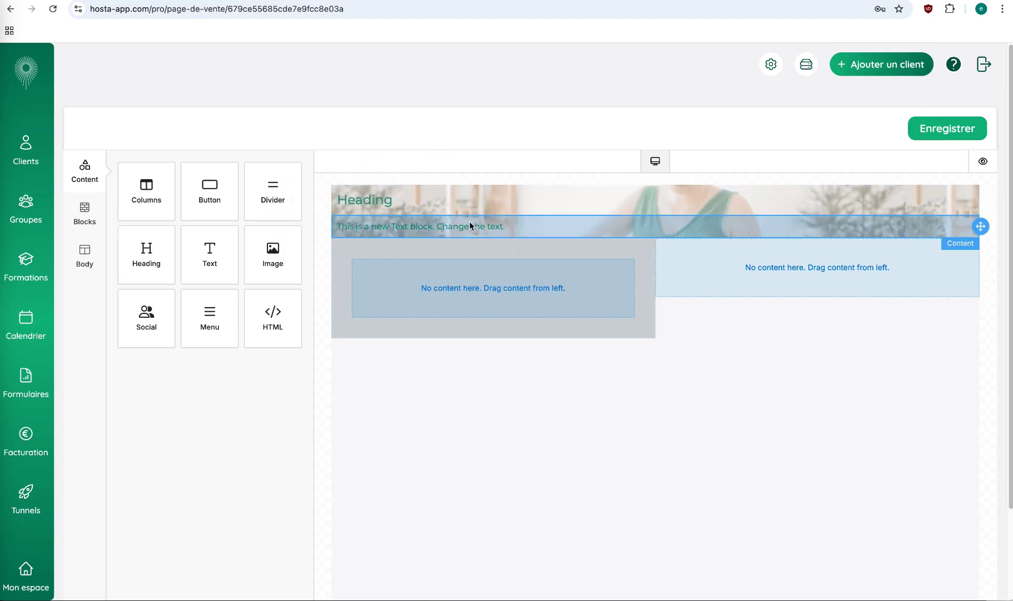
left_click(417, 207)
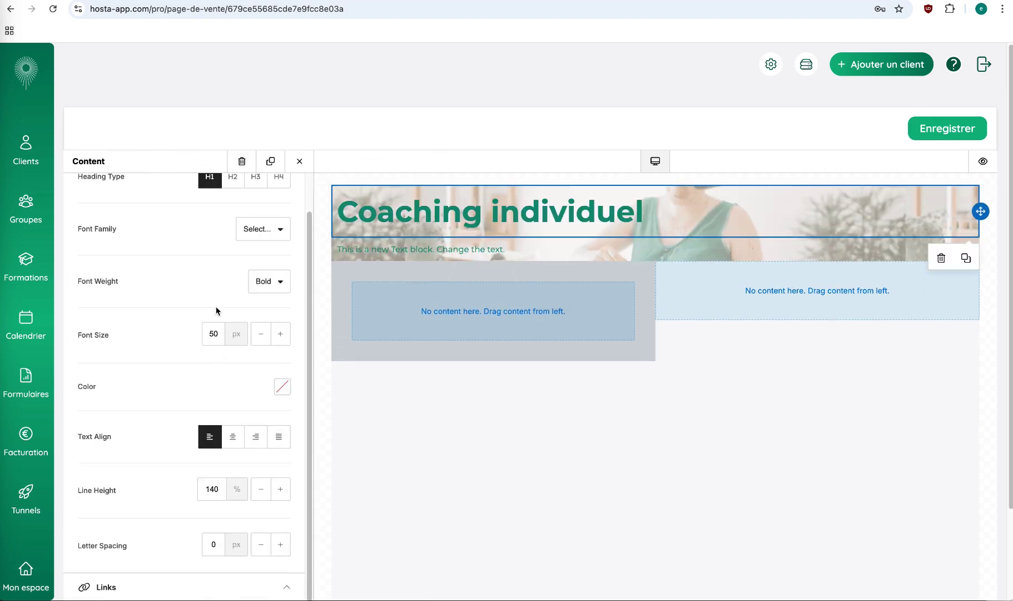
Color the "Coaching individuel" heading dark green and center-align it.
left_click(272, 282)
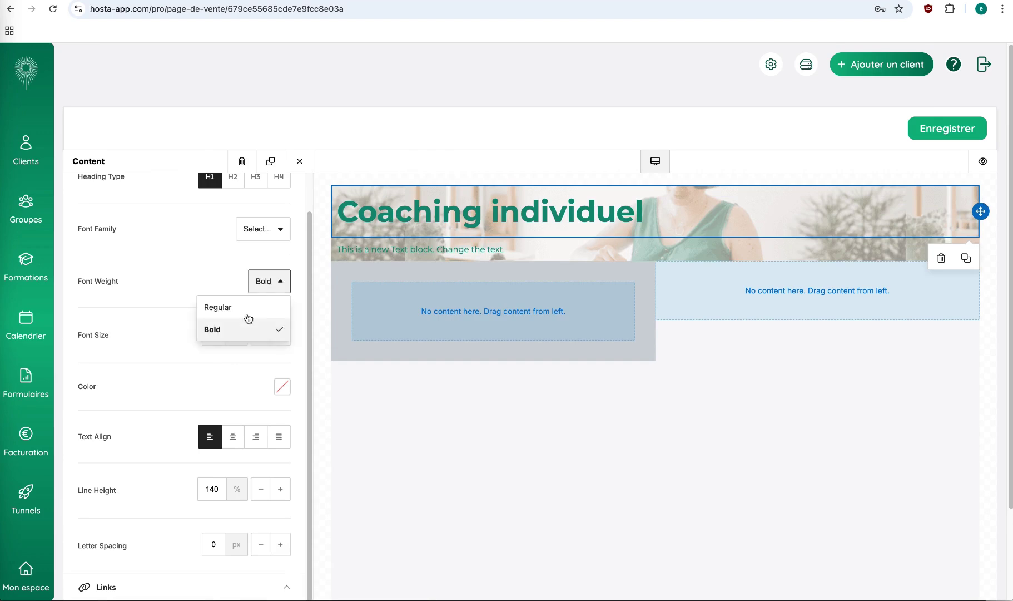
left_click(239, 329)
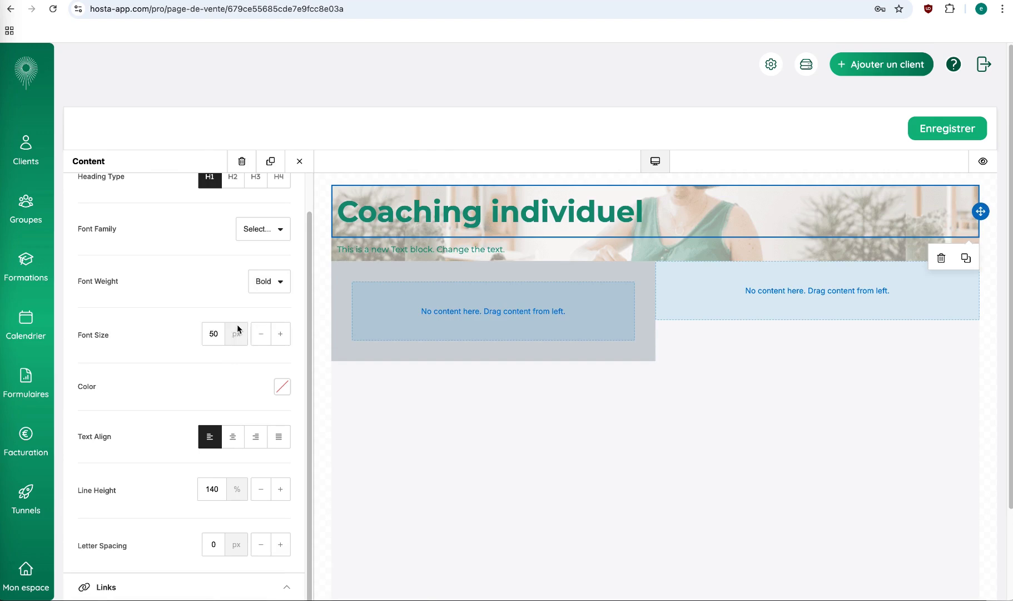
left_click(289, 385)
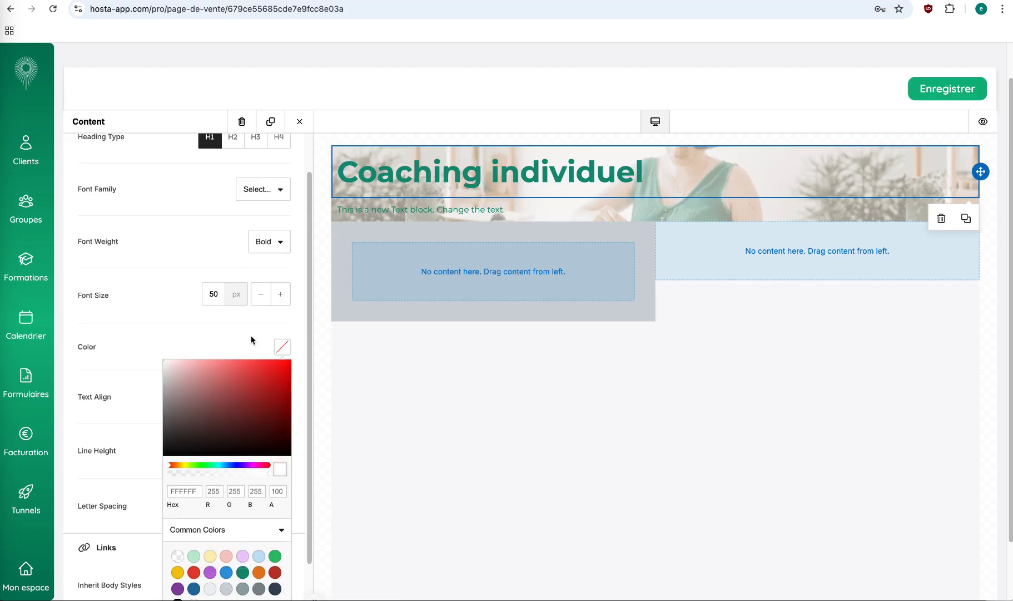
scroll(226, 520, "down", 2)
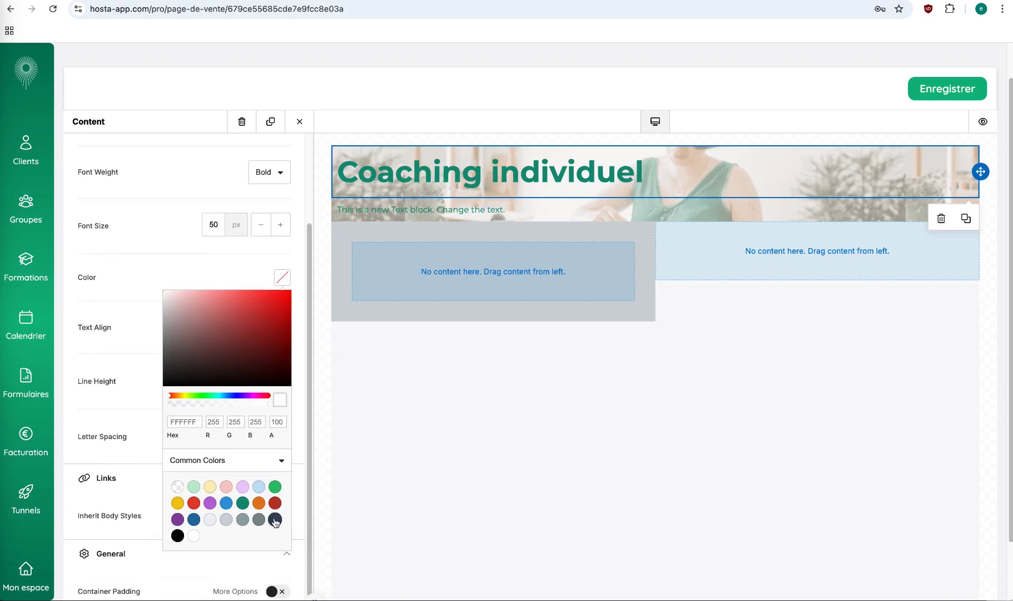
left_click(275, 486)
left_click(256, 348)
left_click(260, 259)
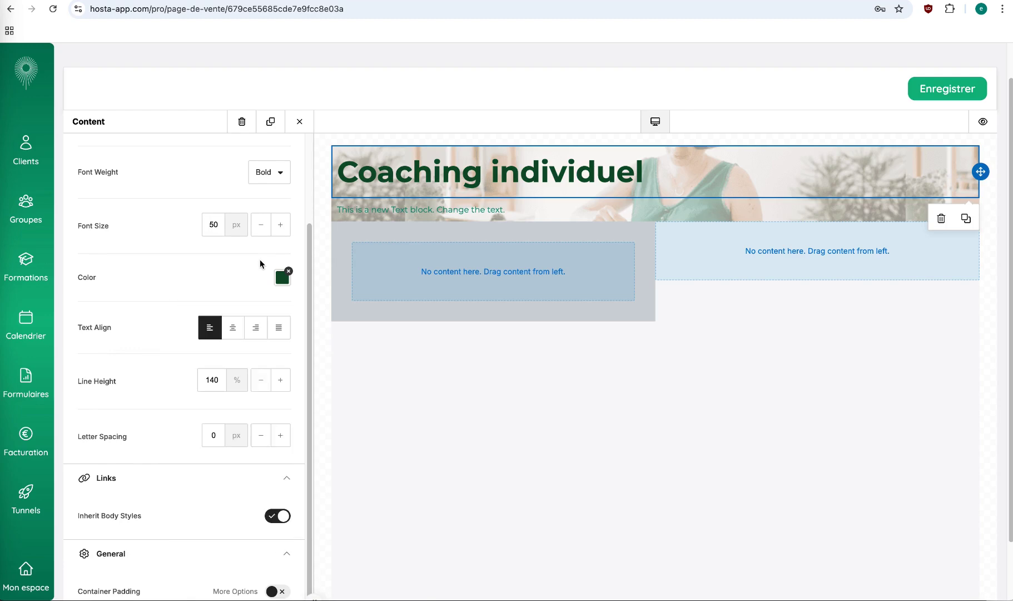
scroll(190, 415, "down", 2)
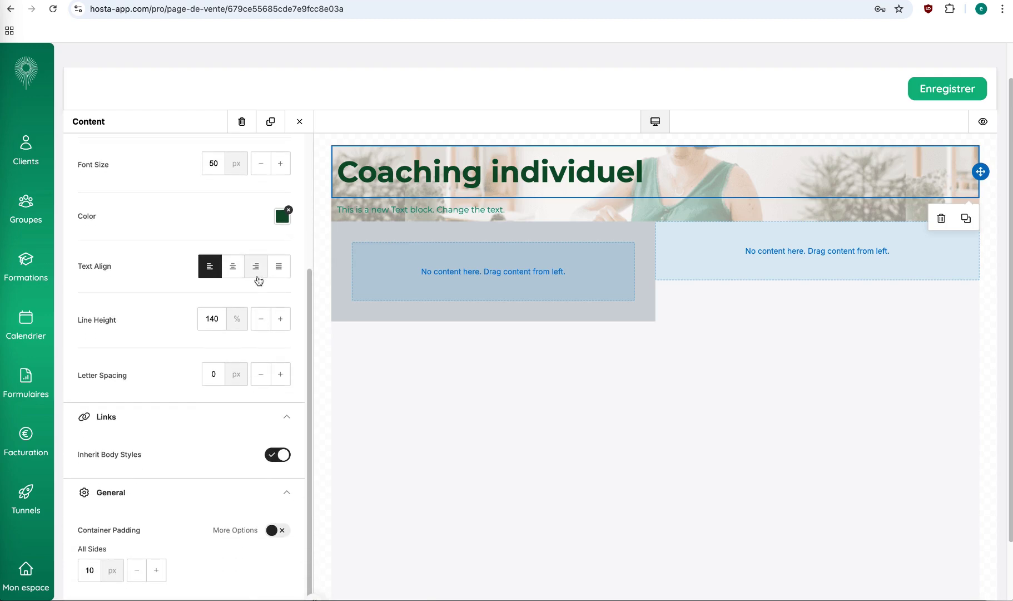
left_click(233, 266)
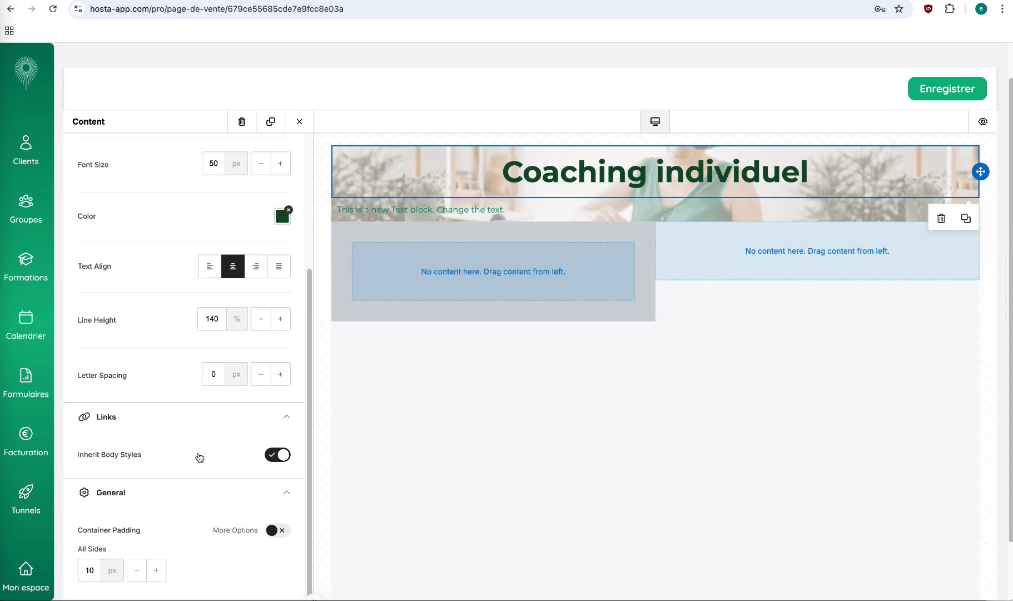
Increase the heading's container padding to 51 px on all sides.
scroll(197, 456, "down", 2)
left_click(158, 501)
left_click(158, 502)
left_click(158, 501)
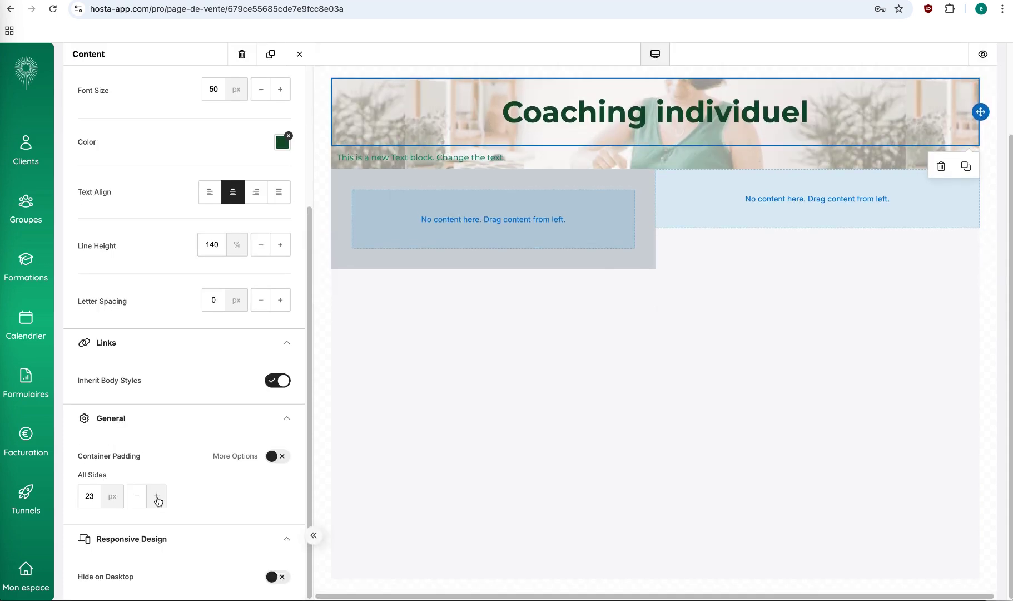
left_click(158, 501)
left_click(158, 501)
left_click(158, 501)
left_click(158, 501)
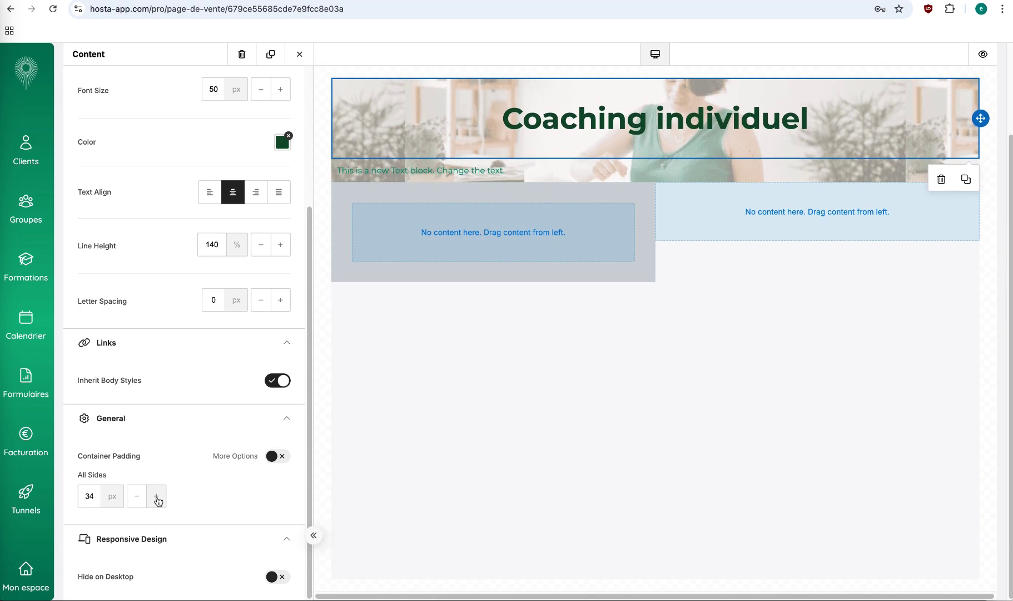
left_click(158, 501)
left_click(158, 501)
left_click(158, 501)
left_click(158, 501)
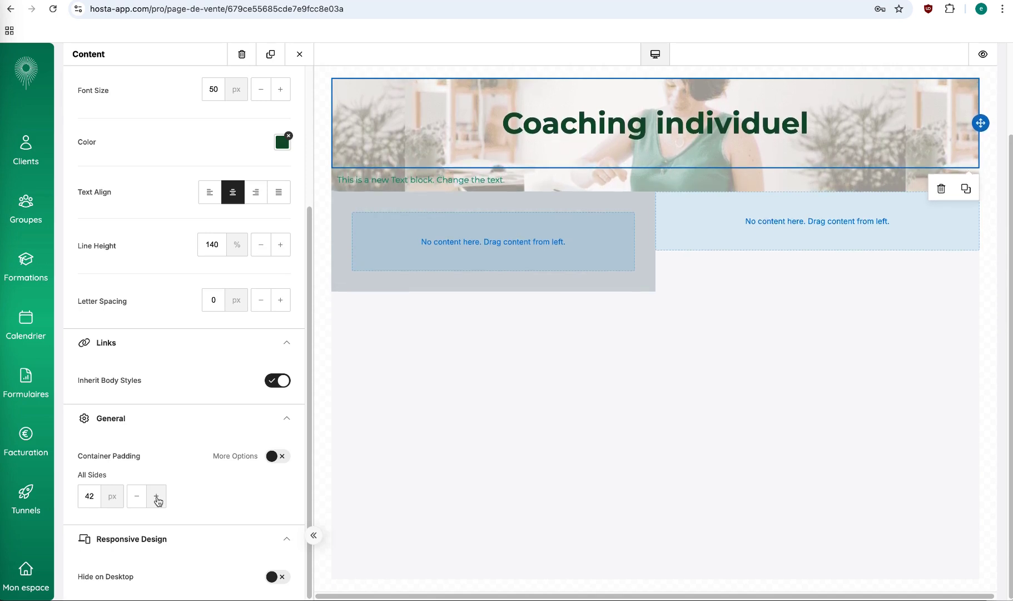
left_click(158, 501)
left_click(158, 501)
left_click(158, 501)
left_click(158, 501)
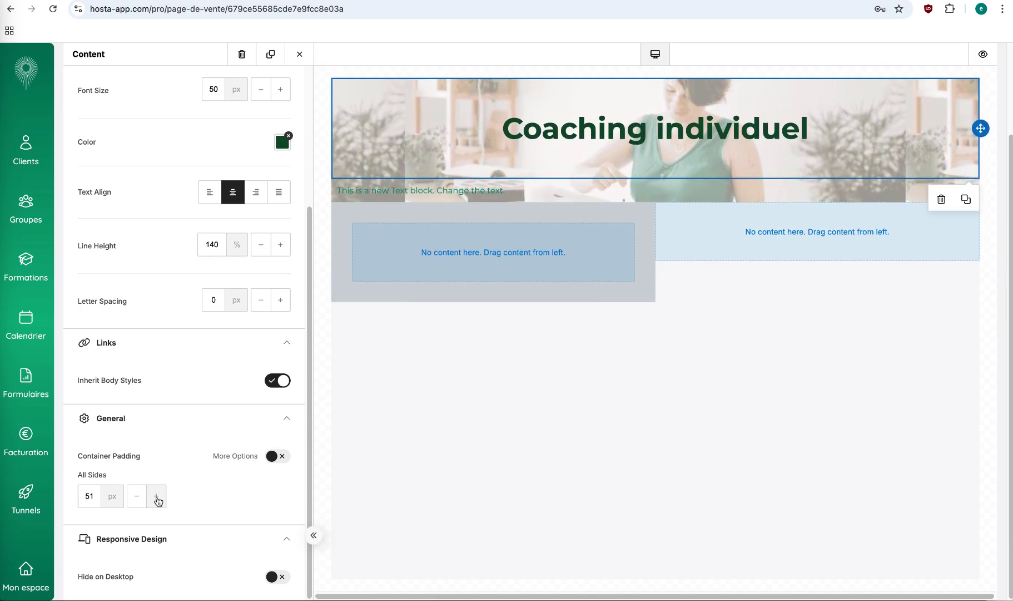
Enable separate padding for each side of the heading and raise the top padding to 121 px.
left_click(282, 457)
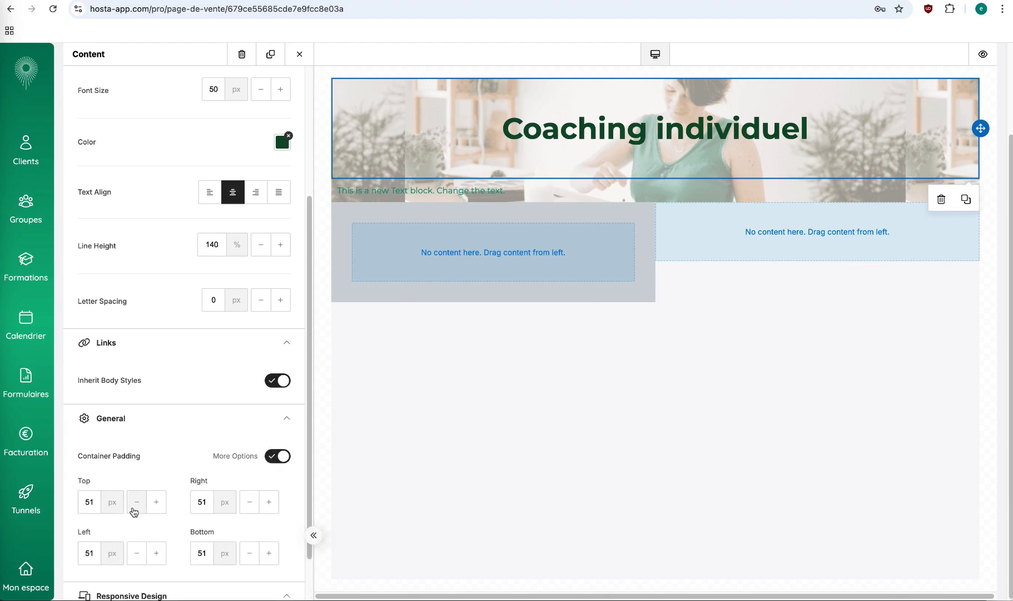
scroll(133, 511, "down", 1)
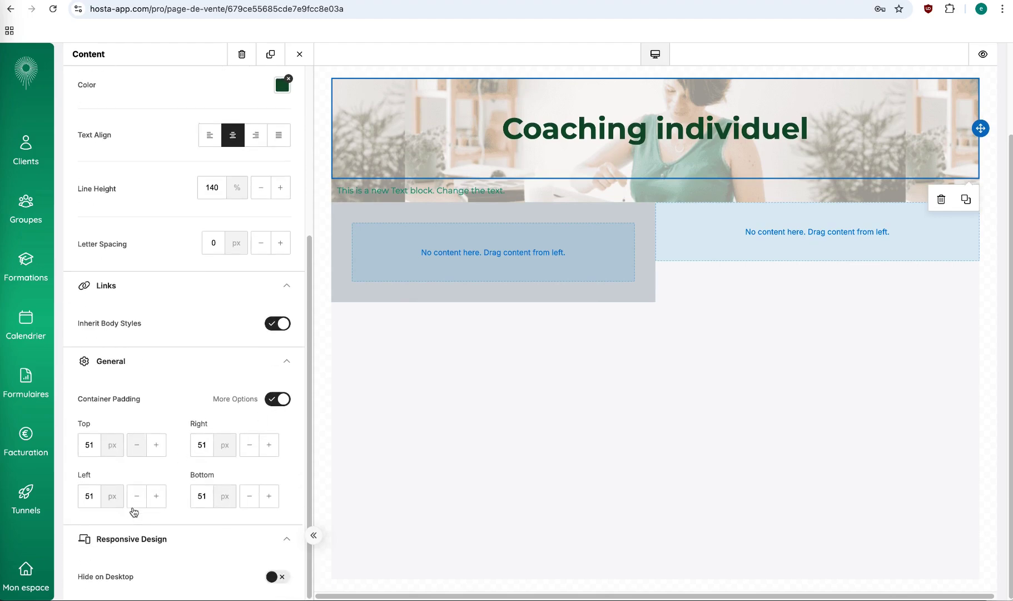
left_click(156, 447)
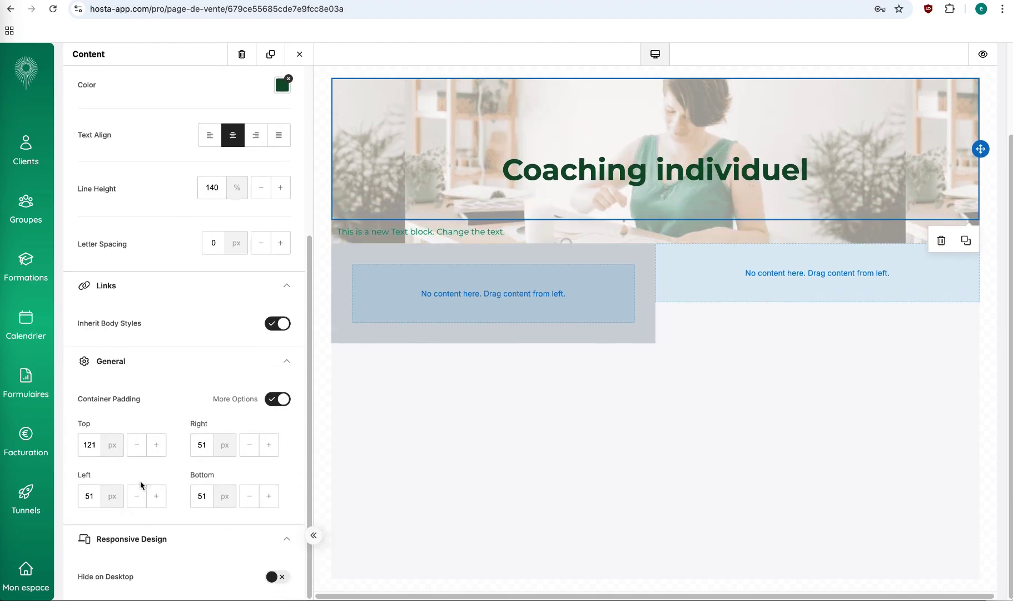
Center-align the text block beneath the heading and set its font size to 23 px.
left_click(460, 233)
triple_click(460, 232)
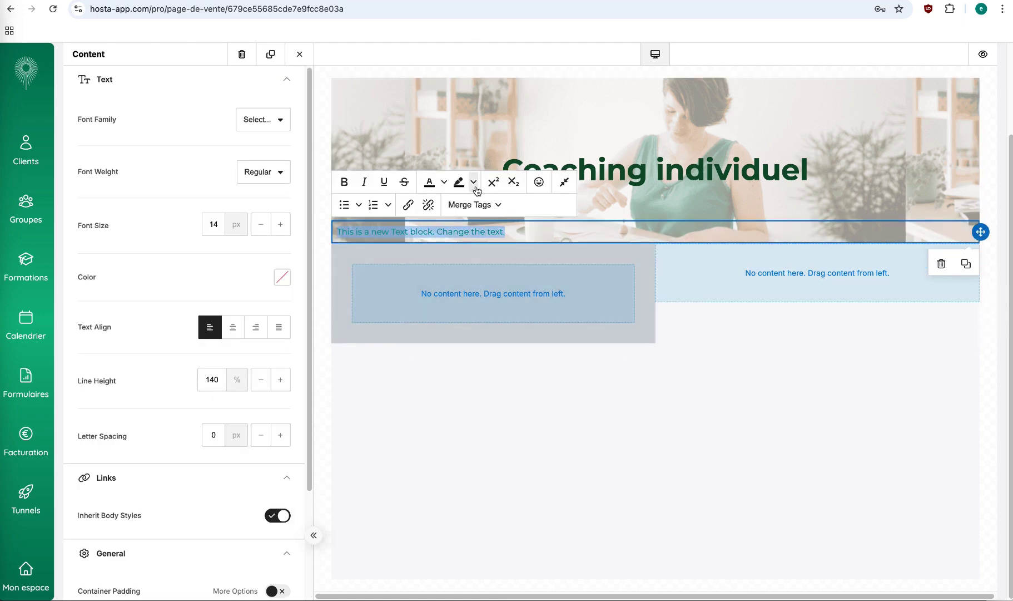
left_click(233, 327)
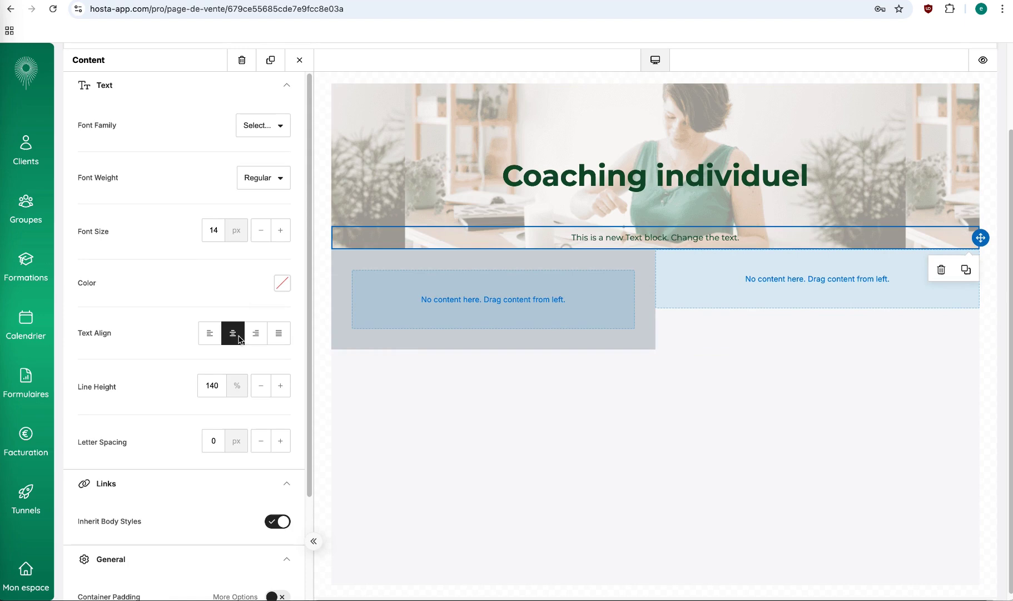
left_click(281, 230)
left_click(281, 230)
left_click(281, 230)
left_click(280, 231)
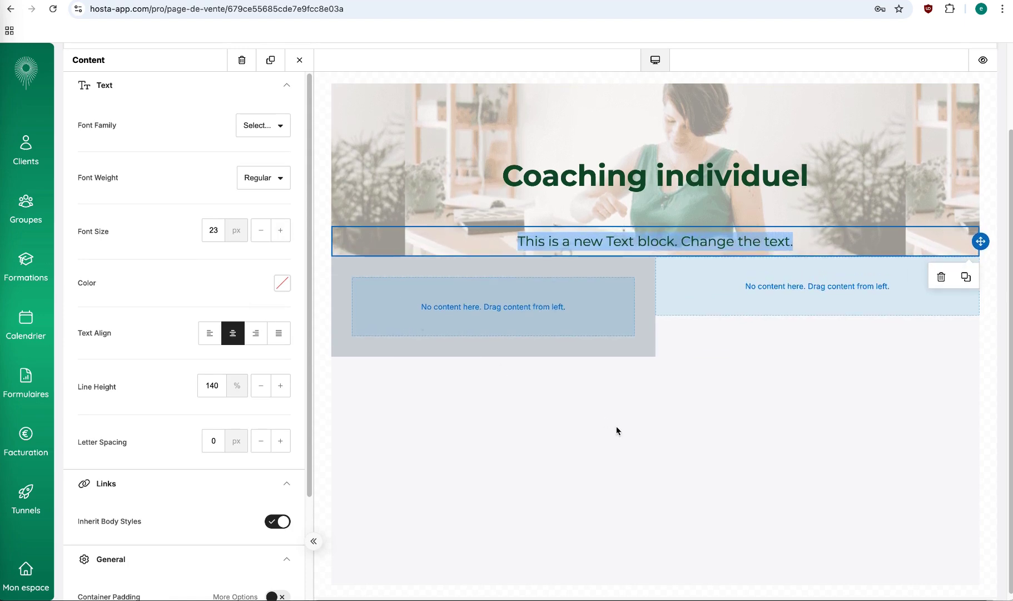
Increase the container padding of the text block beneath the heading to over 21 px on all sides.
scroll(194, 516, "down", 3)
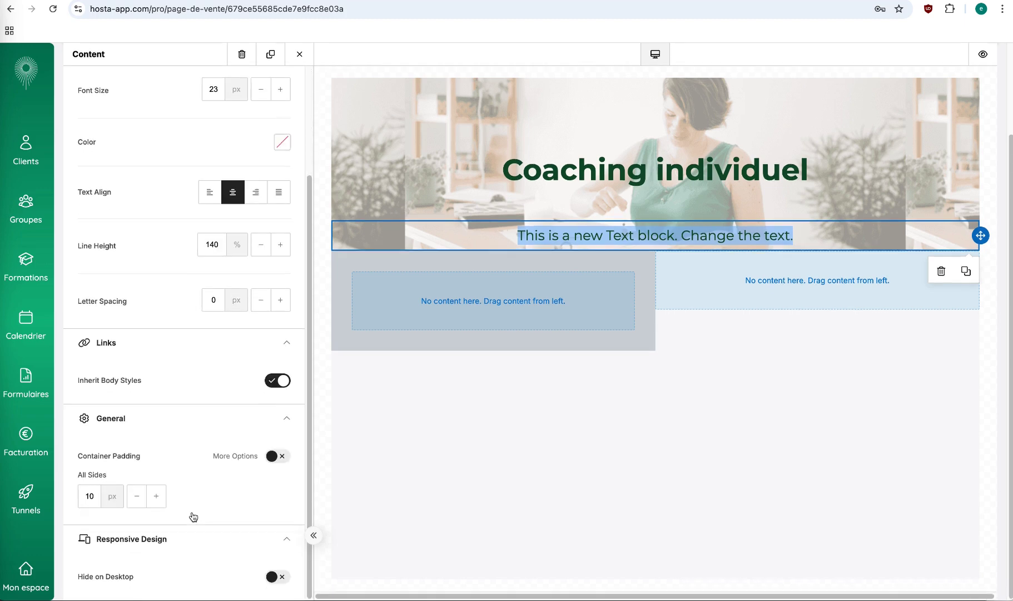
left_click(155, 498)
left_click(156, 498)
left_click(156, 497)
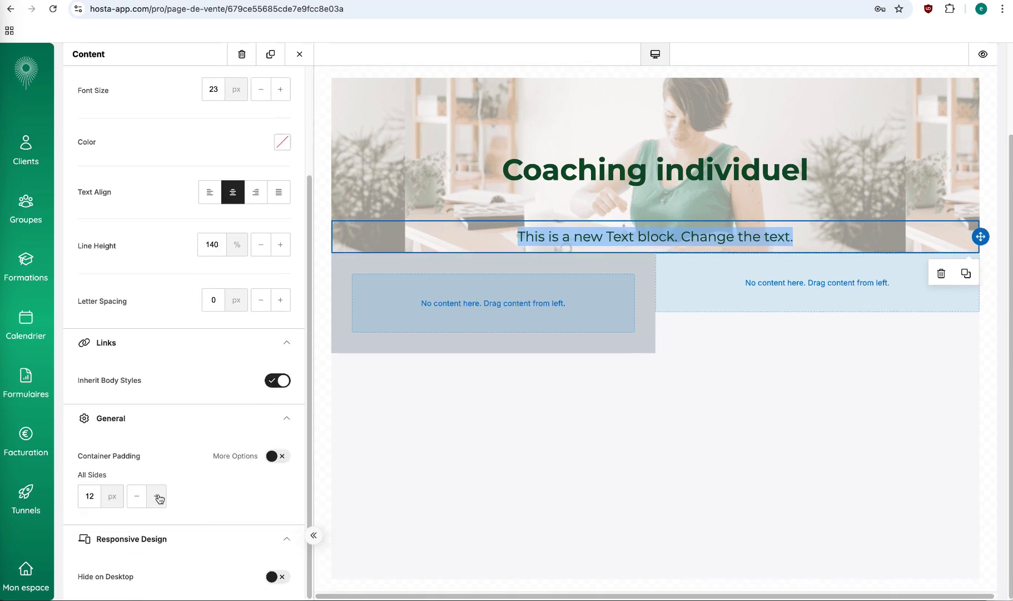
left_click(157, 498)
left_click(157, 498)
left_click(159, 498)
left_click(159, 498)
left_click(159, 498)
left_click(159, 498)
left_click(159, 498)
left_click(159, 498)
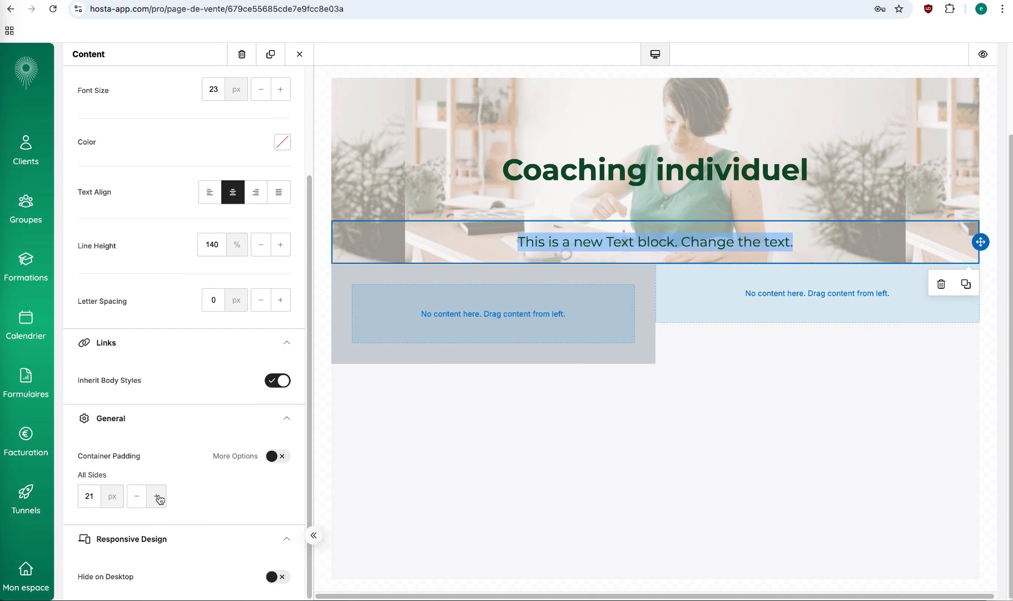
left_click(159, 498)
left_click(159, 498)
left_click(159, 498)
double_click(159, 498)
left_click(159, 498)
left_click(159, 498)
left_click(159, 498)
left_click(159, 498)
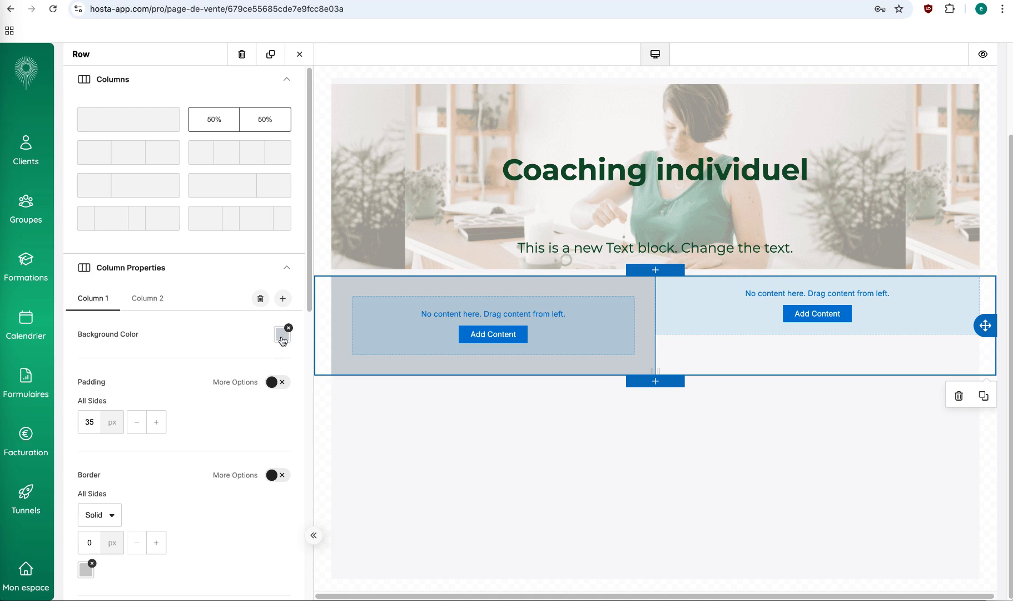
Set the background color of the second row's first column to light gray ECF0F1.
left_click(283, 334)
left_click(209, 291)
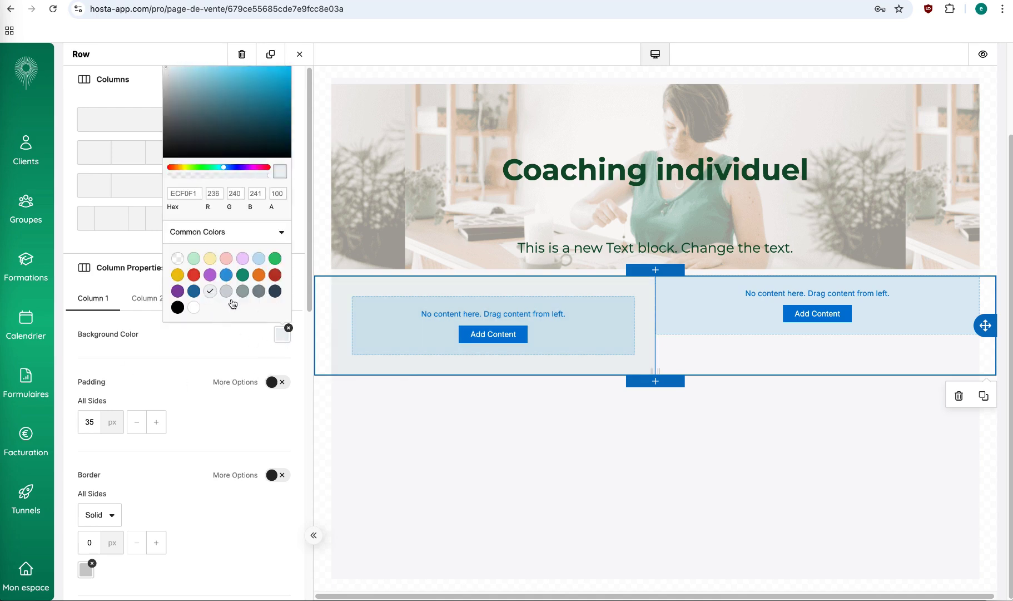
left_click(452, 400)
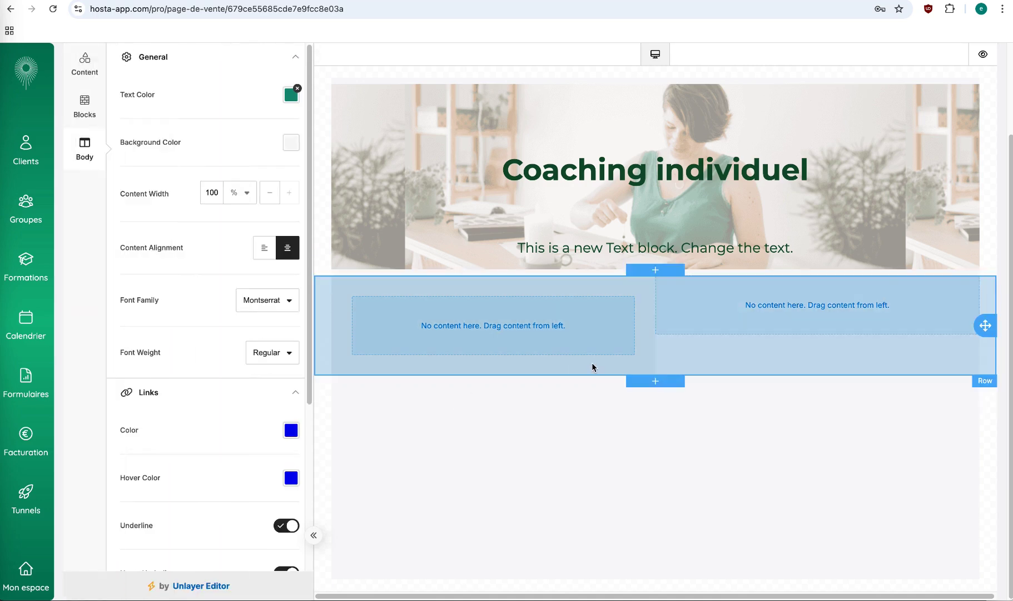
Add a button to the first column of the second row.
left_click(434, 348)
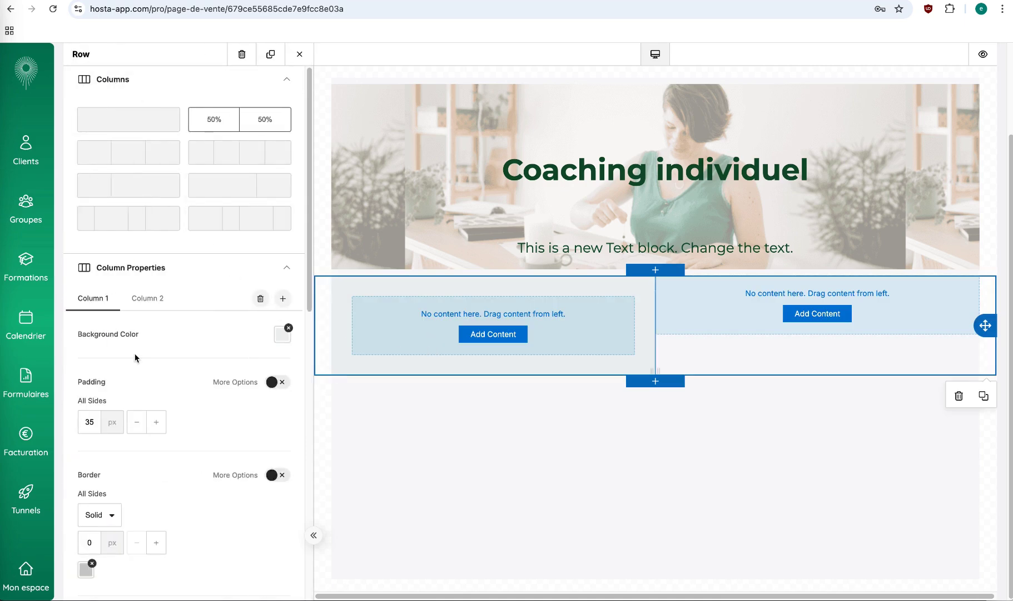
left_click(299, 54)
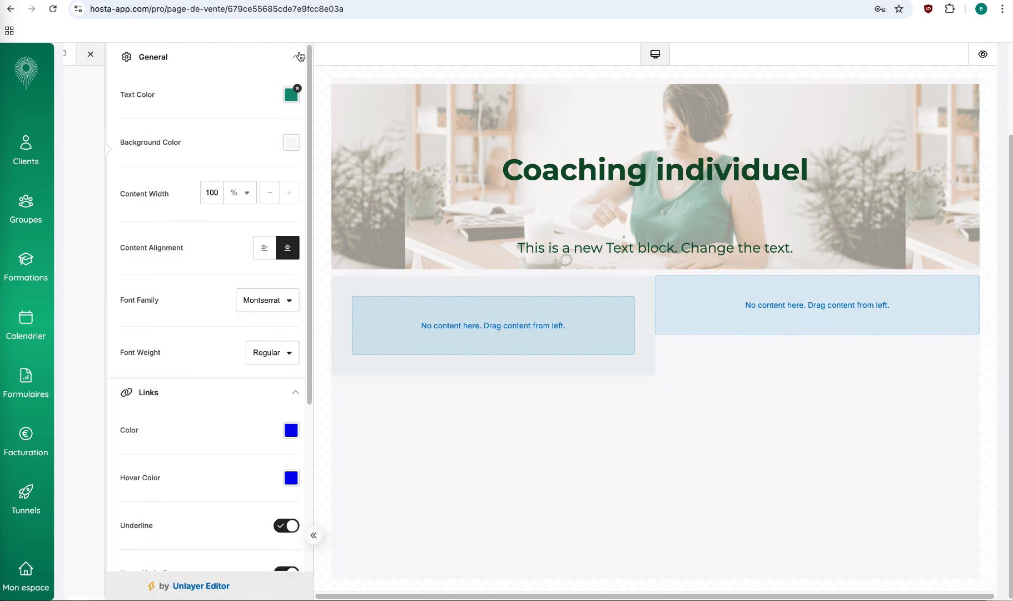
left_click(84, 64)
left_click_drag(210, 83, 474, 324)
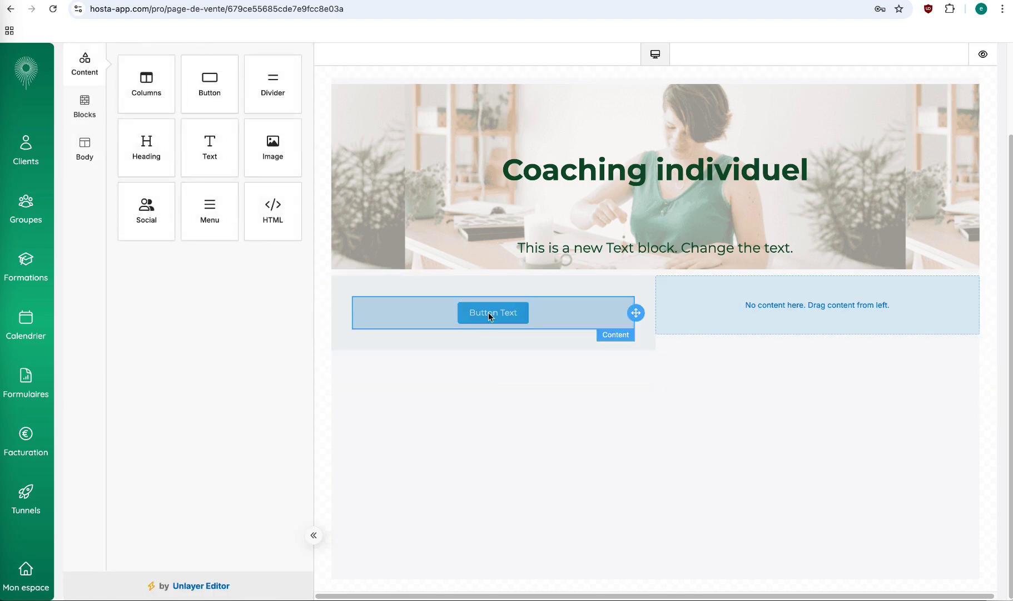
Examine the new button's link settings and the URL field for its Open Website action.
left_click(459, 314)
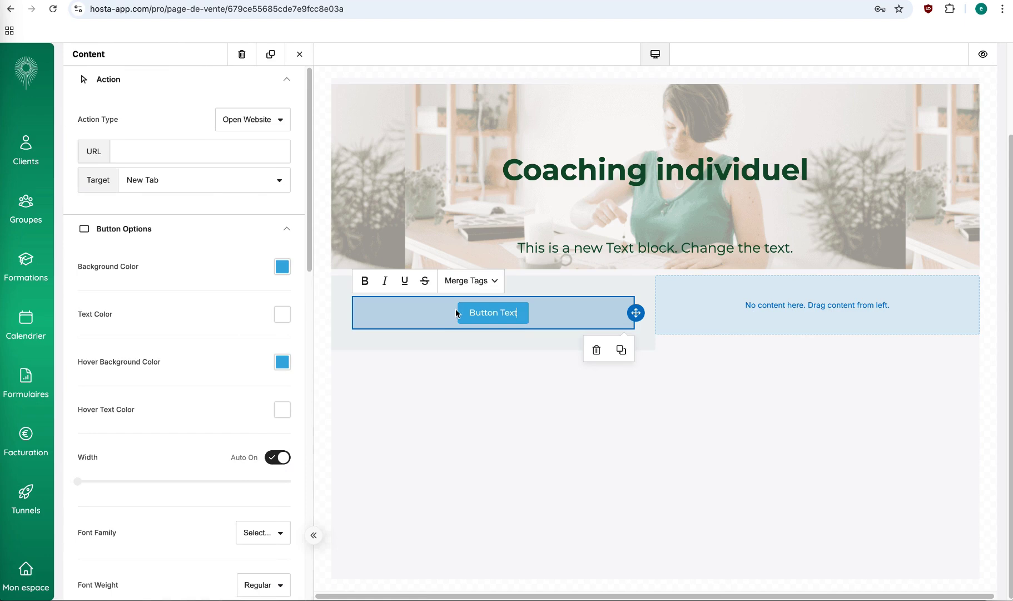
left_click(148, 155)
left_click(491, 358)
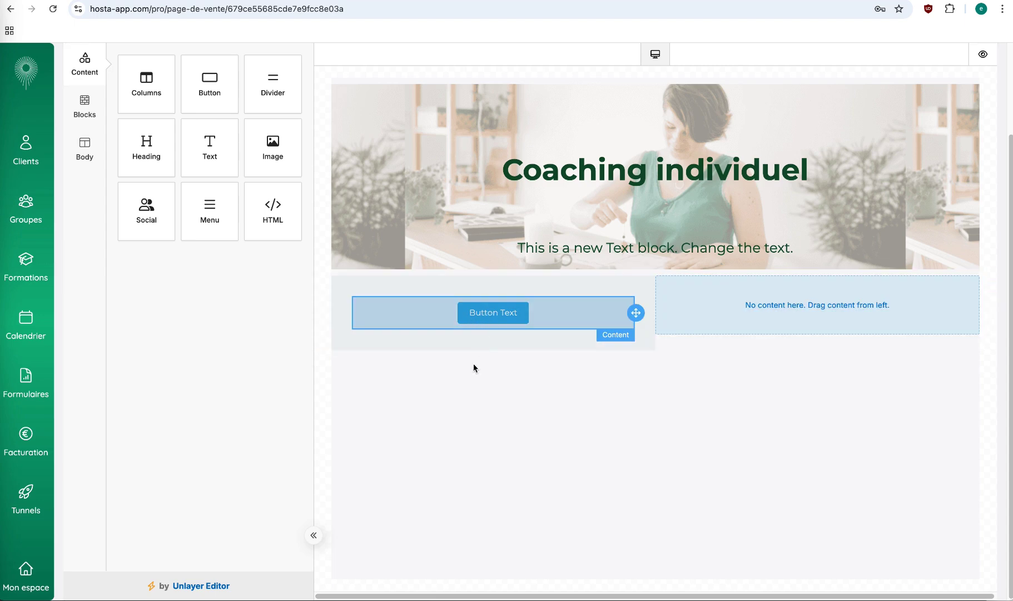
left_click(483, 317)
left_click(547, 389)
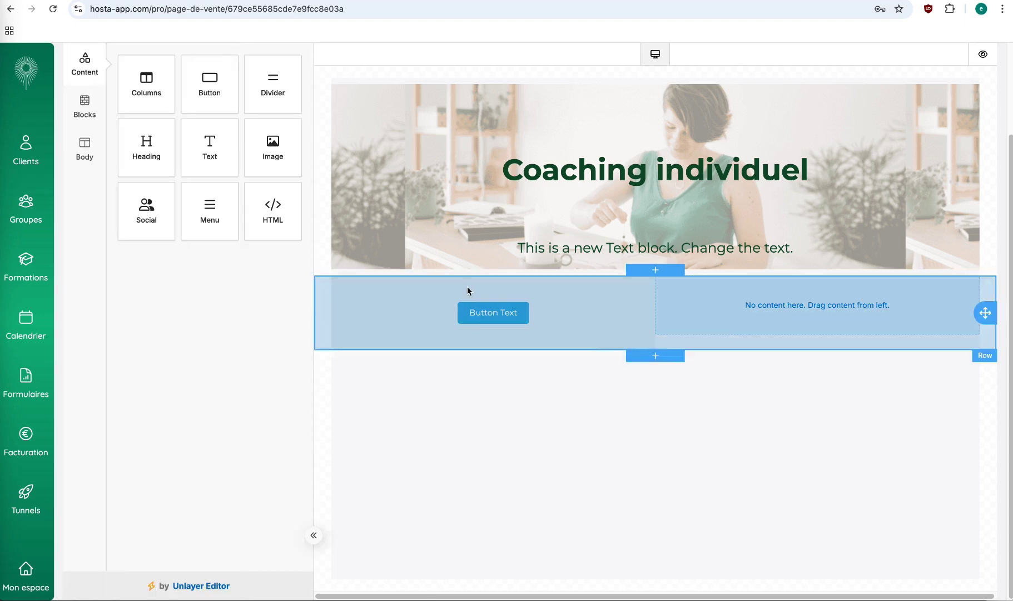
left_click(483, 316)
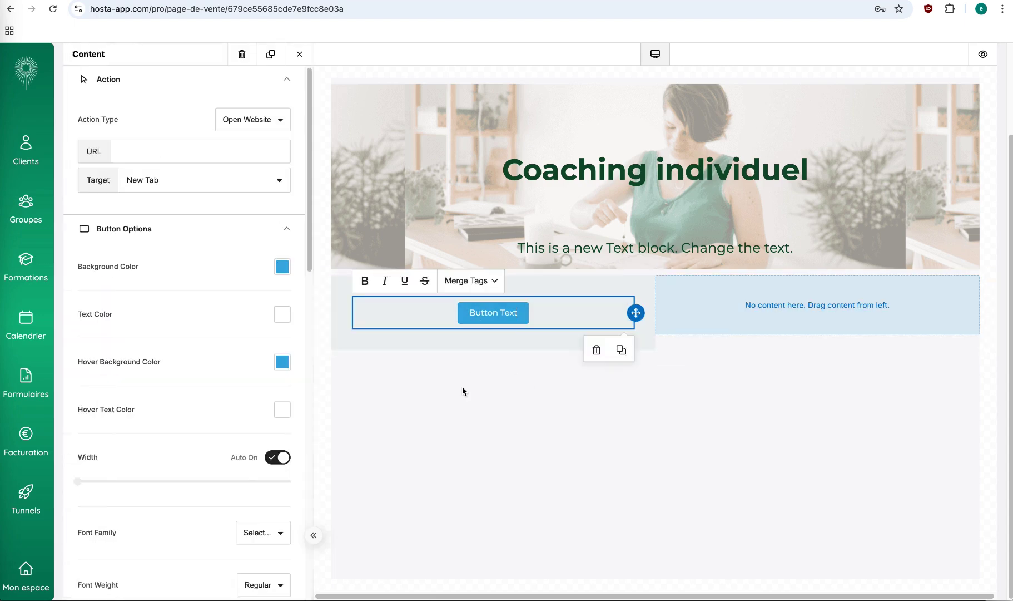
left_click(126, 151)
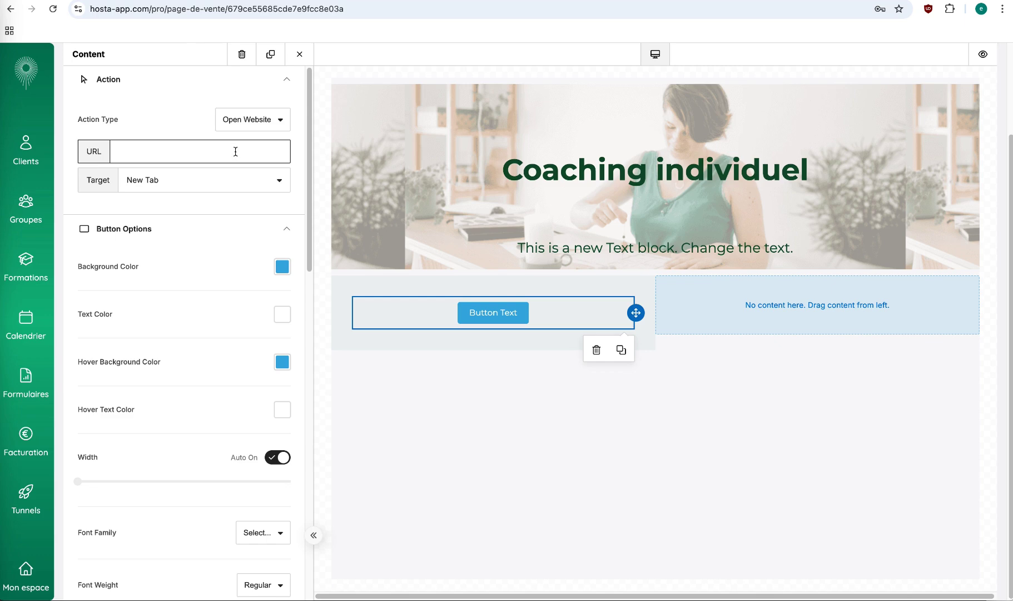
Replace the button's label with "Rséerver une séance".
left_click(483, 310)
triple_click(483, 309)
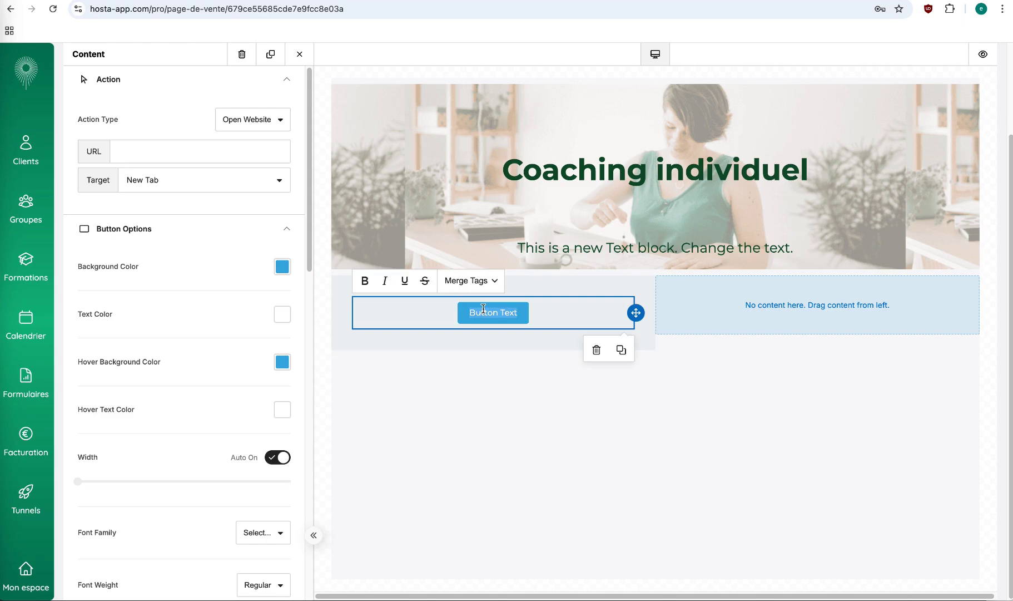
type("Rse")
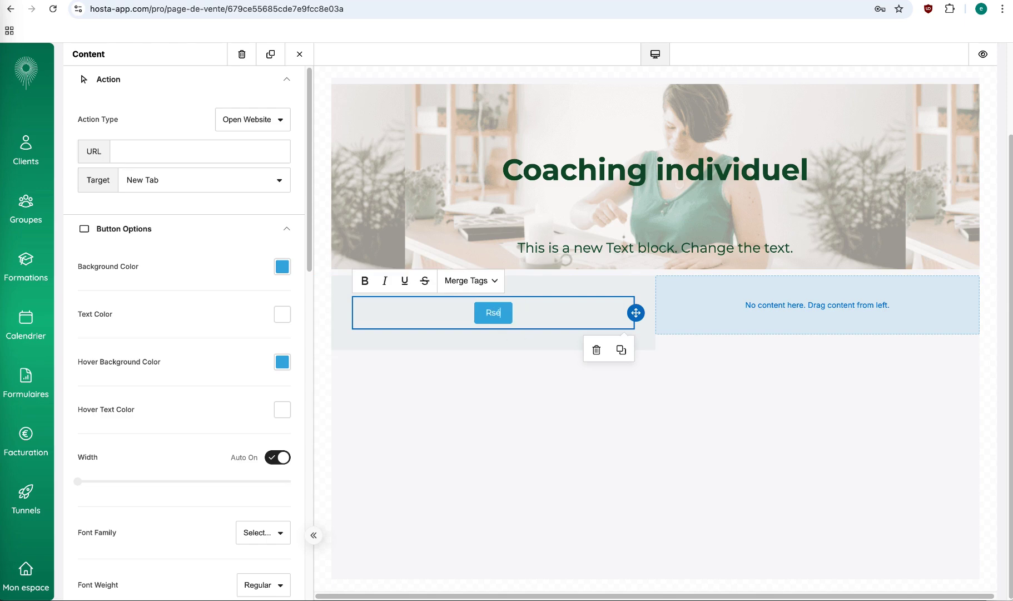
type("erver une séance")
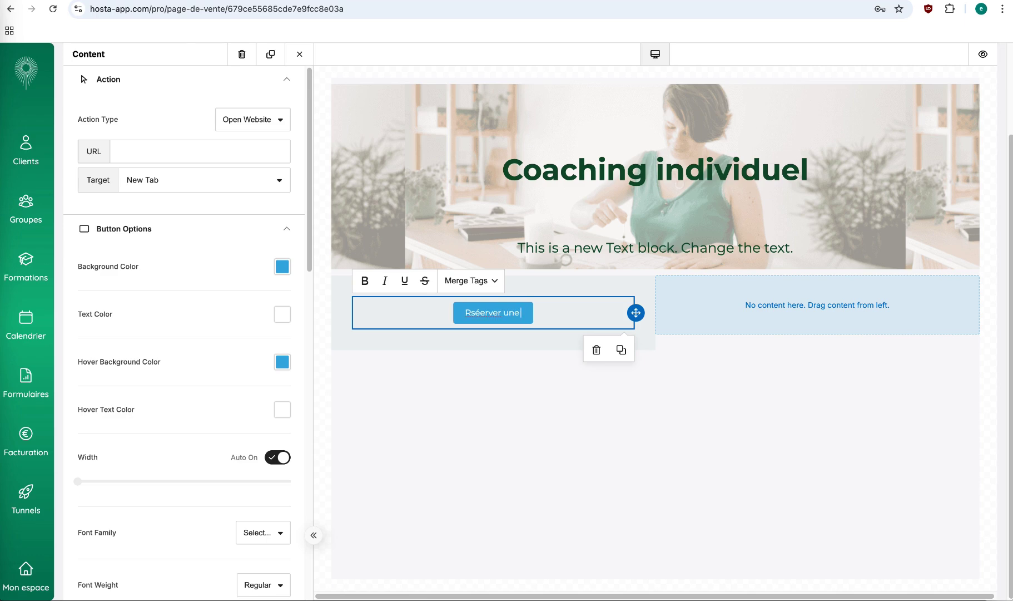
left_click(694, 305)
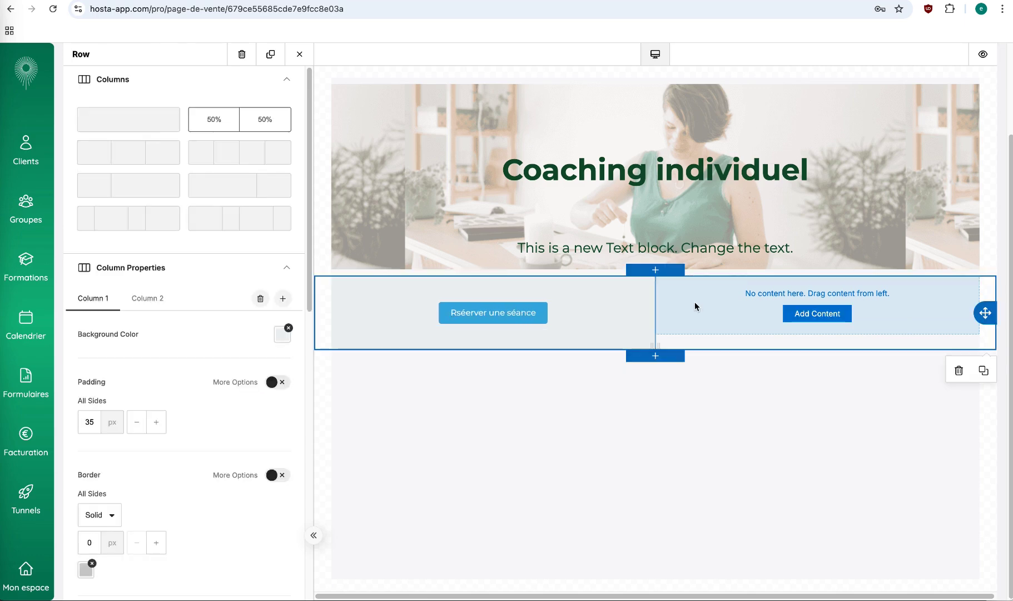
Add an image block to the second row's empty column and upload DSC01163.jpg into it.
left_click(300, 54)
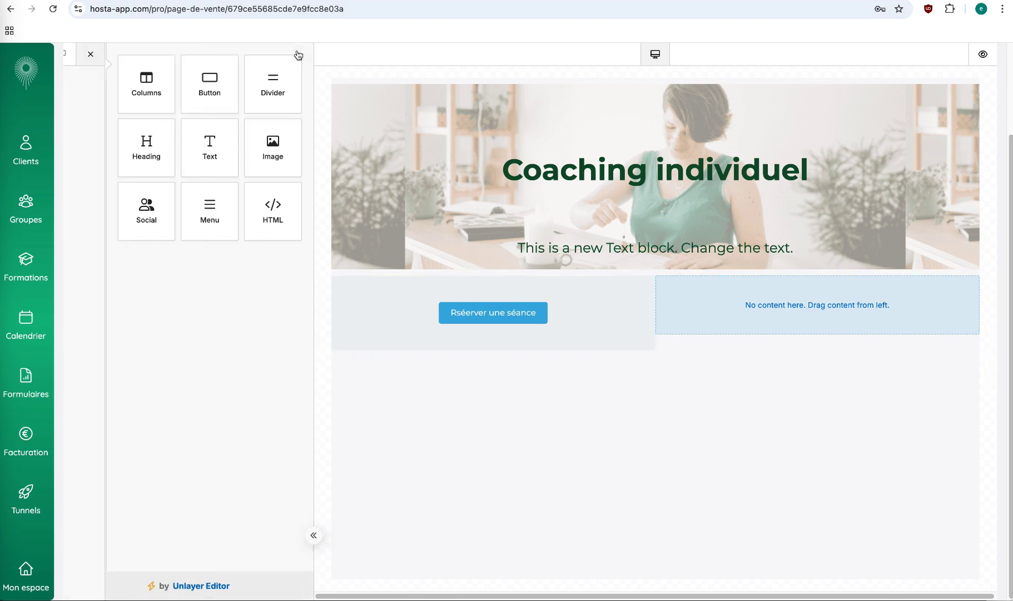
left_click_drag(272, 143, 731, 289)
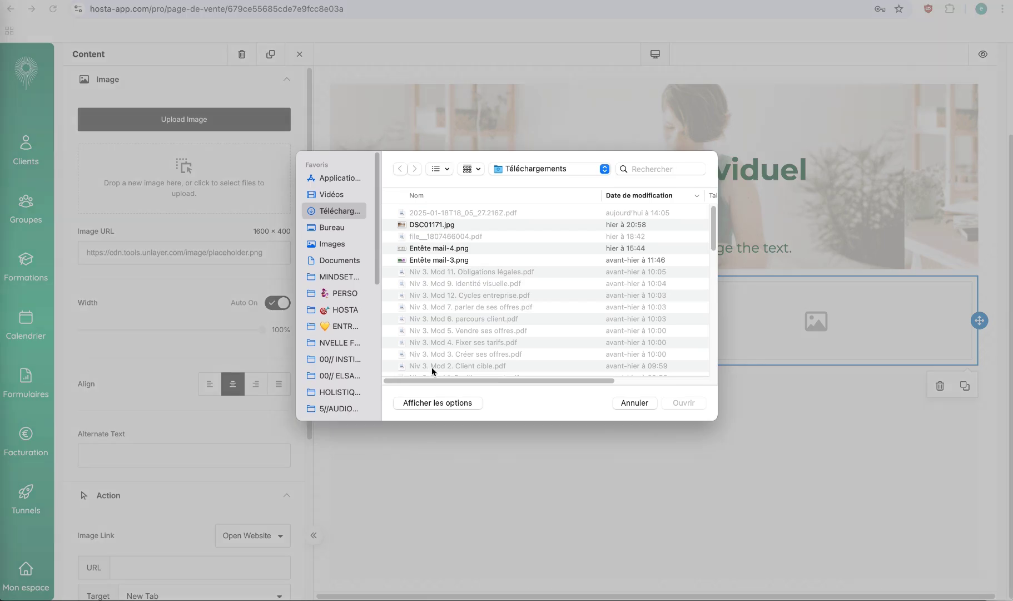
double_click(432, 367)
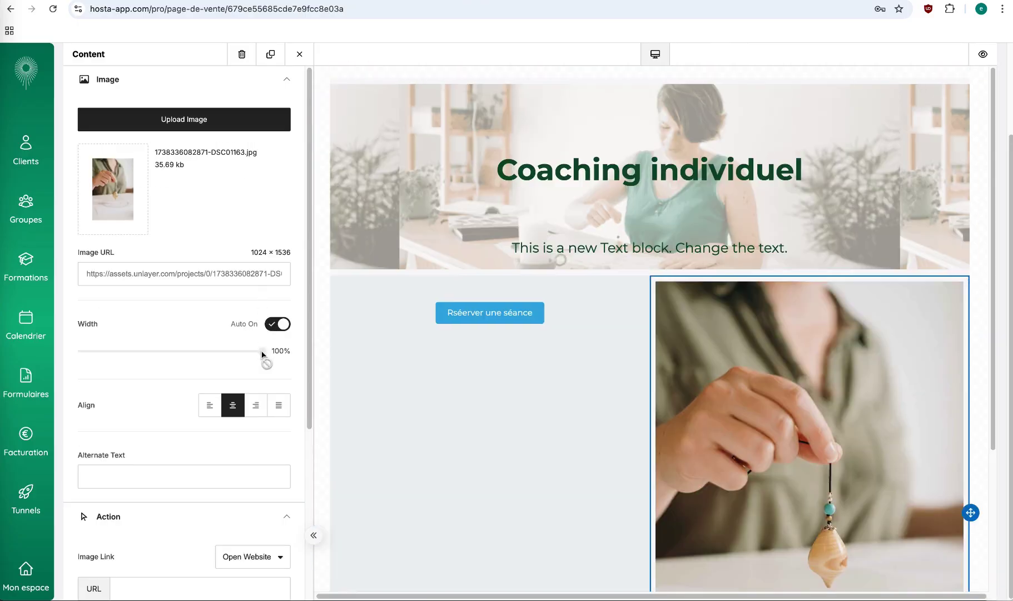
Turn off the image's automatic width, reduce it to roughly half of the column, and close its settings.
left_click(278, 324)
left_click_drag(264, 351, 176, 353)
left_click(299, 54)
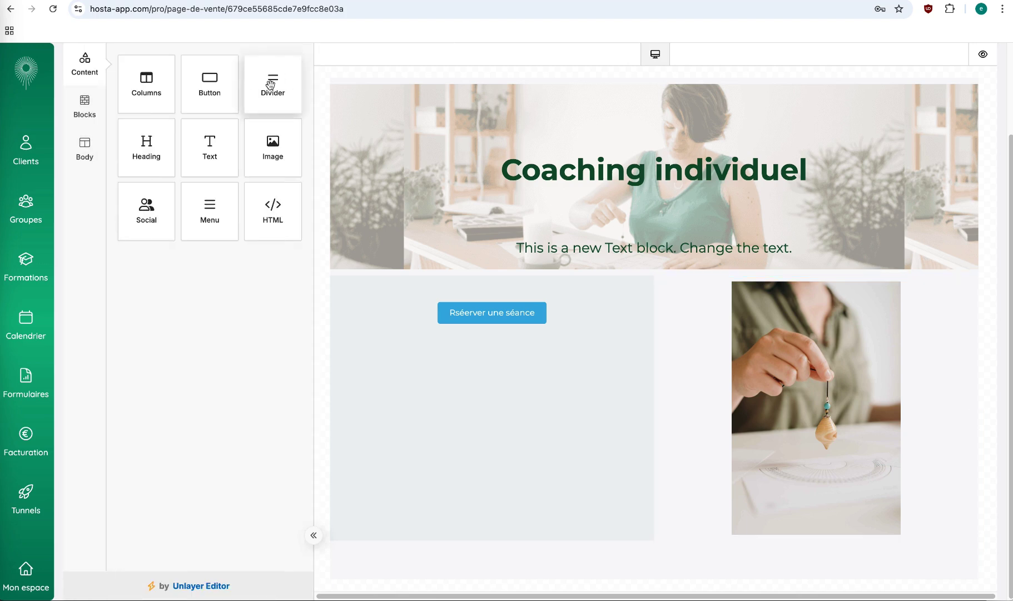
Add a text block above the booking button and replace its placeholder with the Lorem Ipsum paragraph.
left_click_drag(209, 147, 454, 294)
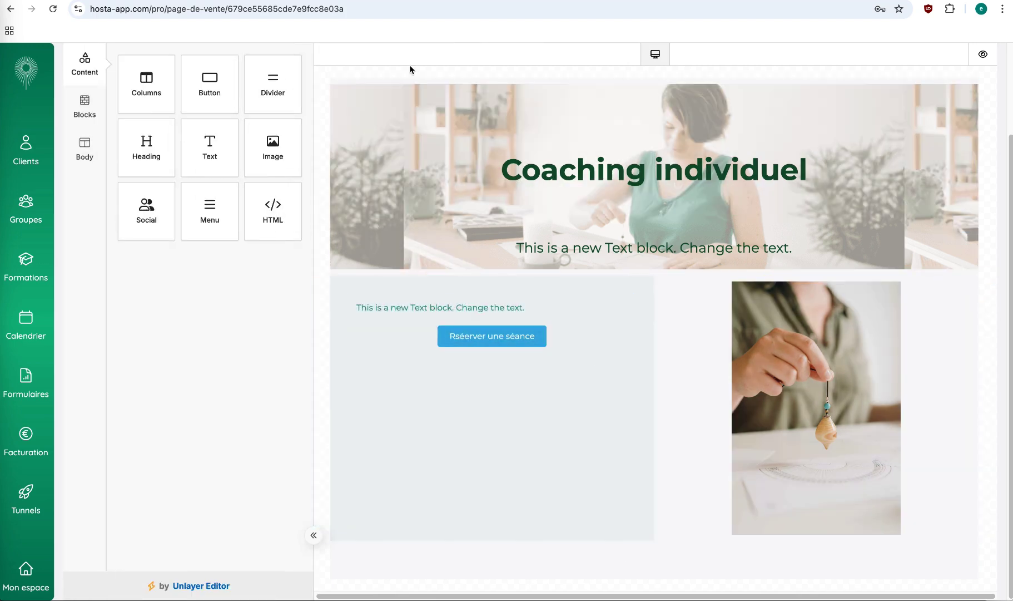
left_click(492, 307)
key("ctrl+a")
type("Lorem Ipsum is simply dummy text of the printing and typesetting industry. Lorem Ipsum has been the industry's standard dummy text ever since the 1500s, when an unknown printer took a galley of type and scrambled it to make a type specimen book. It has survived not only five centuries, but also the leap into electronic typesetting, remaining essentially unchanged. It was popularised in the 1960s with the release of Letraset sheets containing Lorem Ipsum passages, and more recently with desktop publishing software like Aldus PageMaker including versions of Lorem Ipsum.")
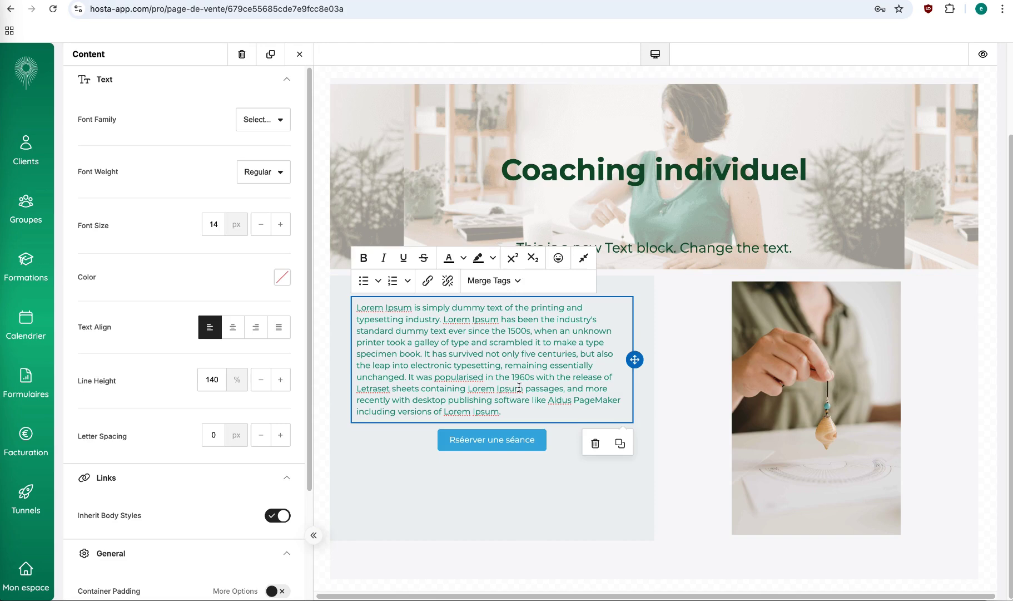
Split the Lorem Ipsum text into four paragraphs separated by blank lines, before "Lorem Ipsum has been", "only five centuries" and "passages".
left_click(503, 356)
key("Return")
key("Return")
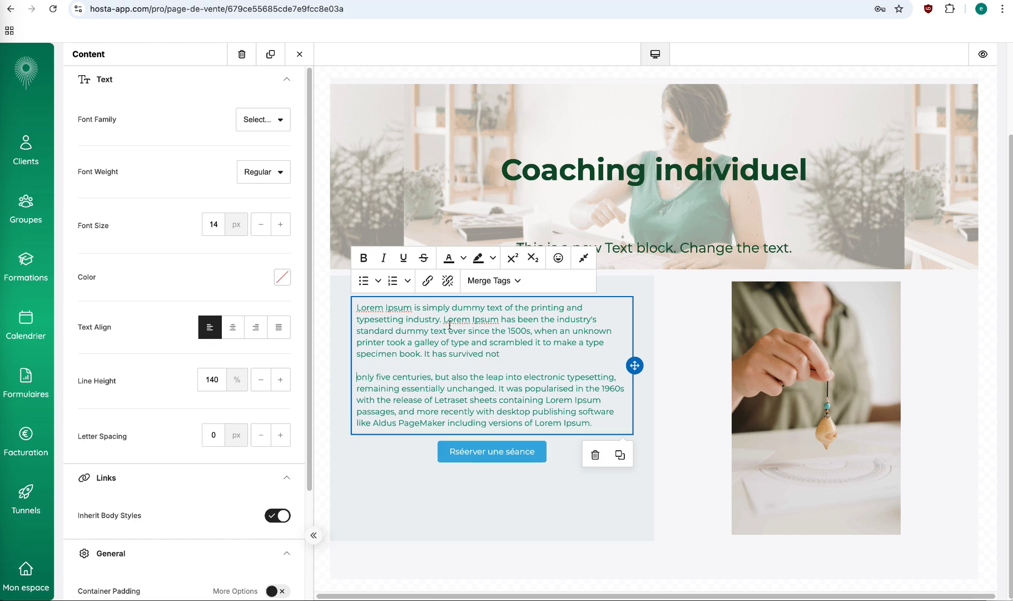
left_click(443, 319)
key("Return")
key("Return")
key("Return")
key("Return")
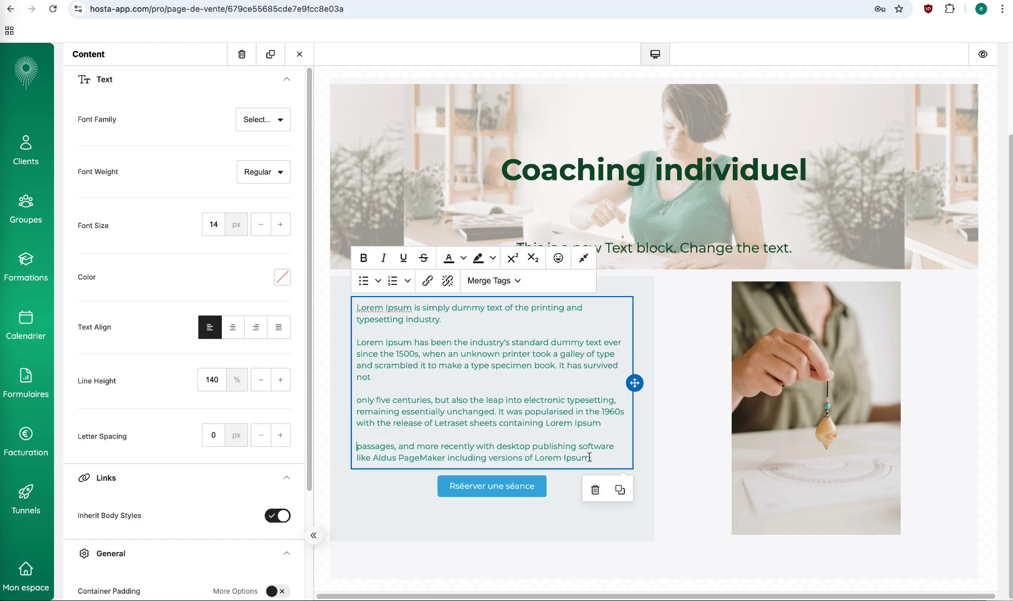
triple_click(604, 460)
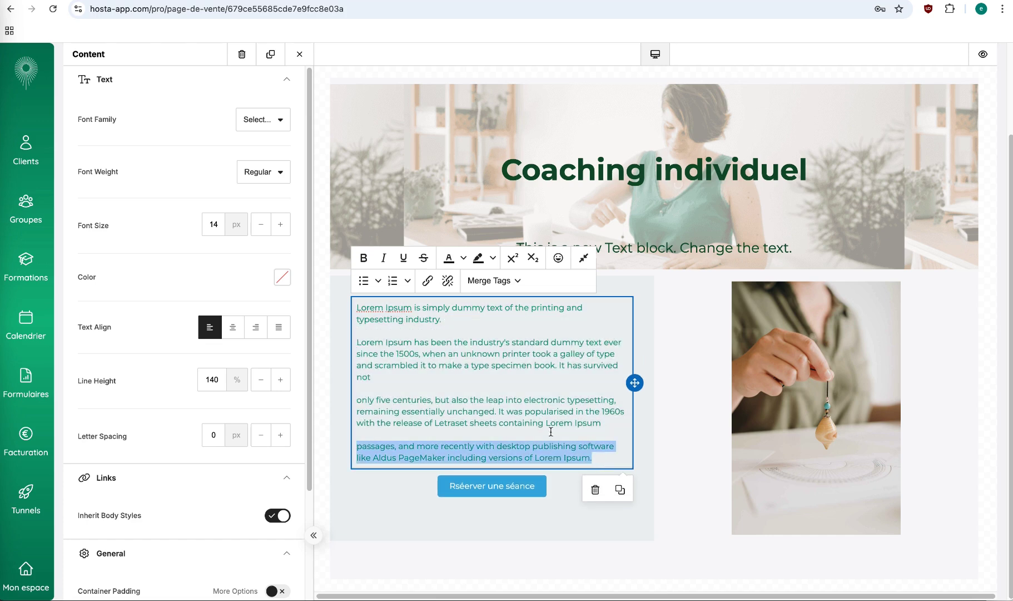
left_click(581, 563)
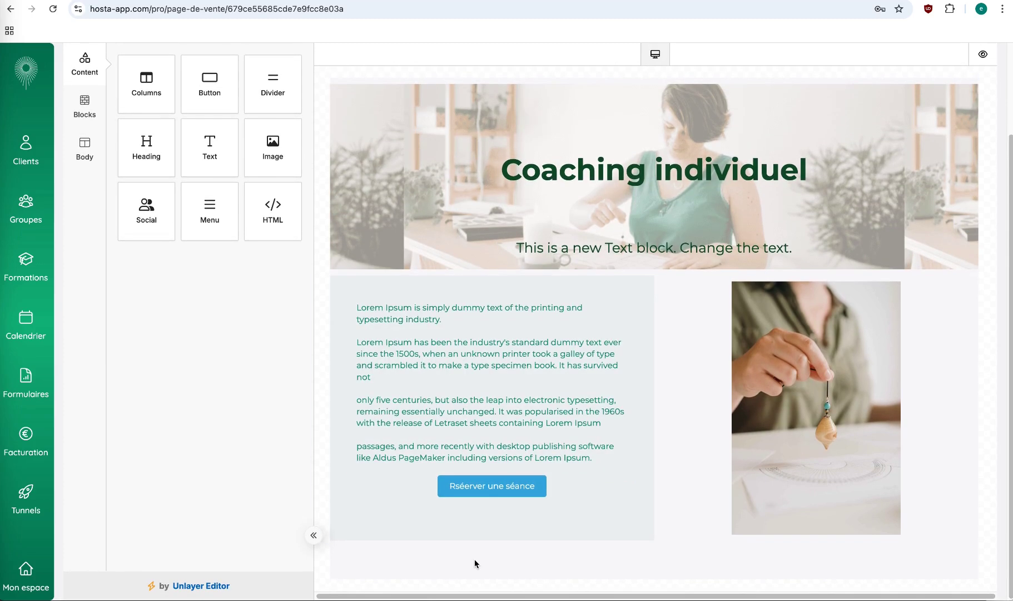
Add a full-width single-column row below the text and image row.
scroll(196, 263, "down", 1)
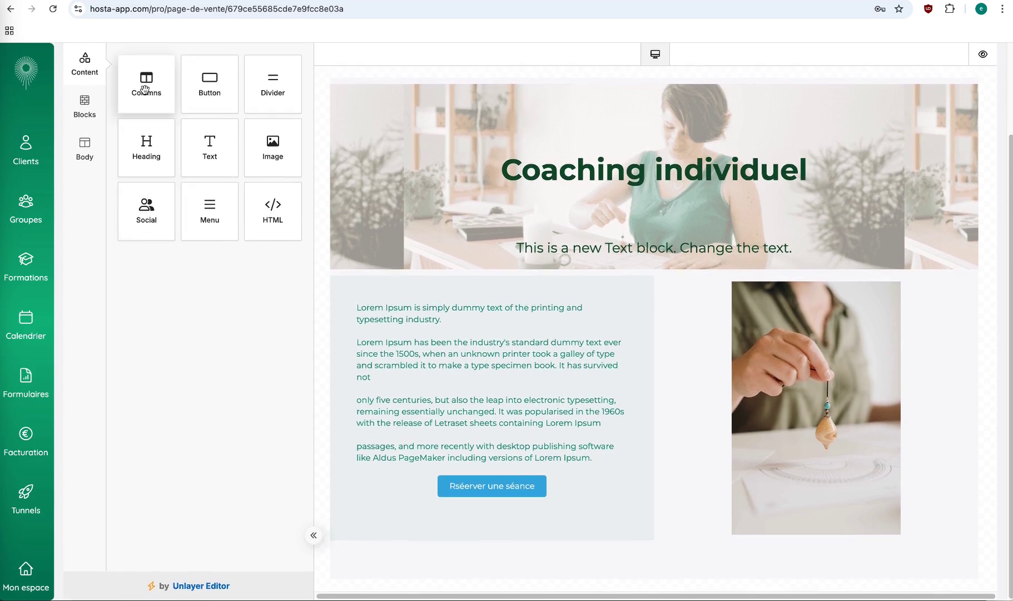
left_click_drag(146, 224, 148, 89)
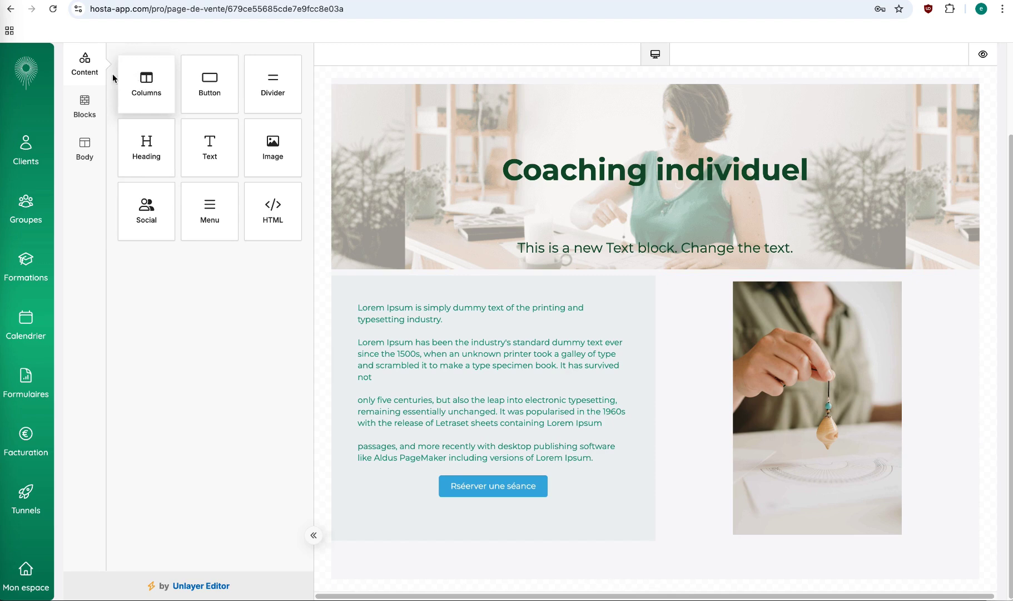
left_click(84, 105)
left_click_drag(239, 248, 488, 538)
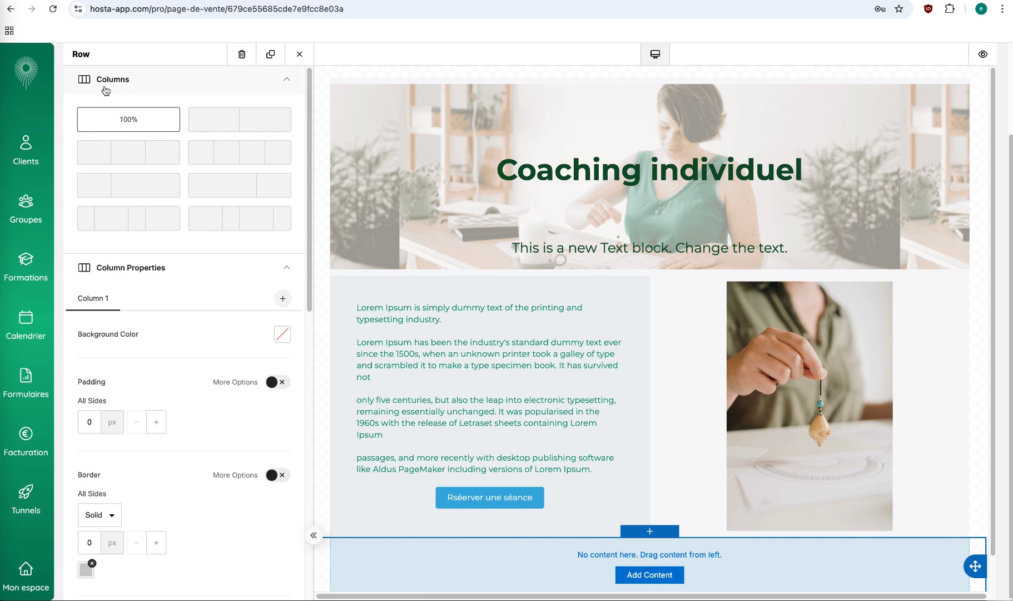
left_click(299, 54)
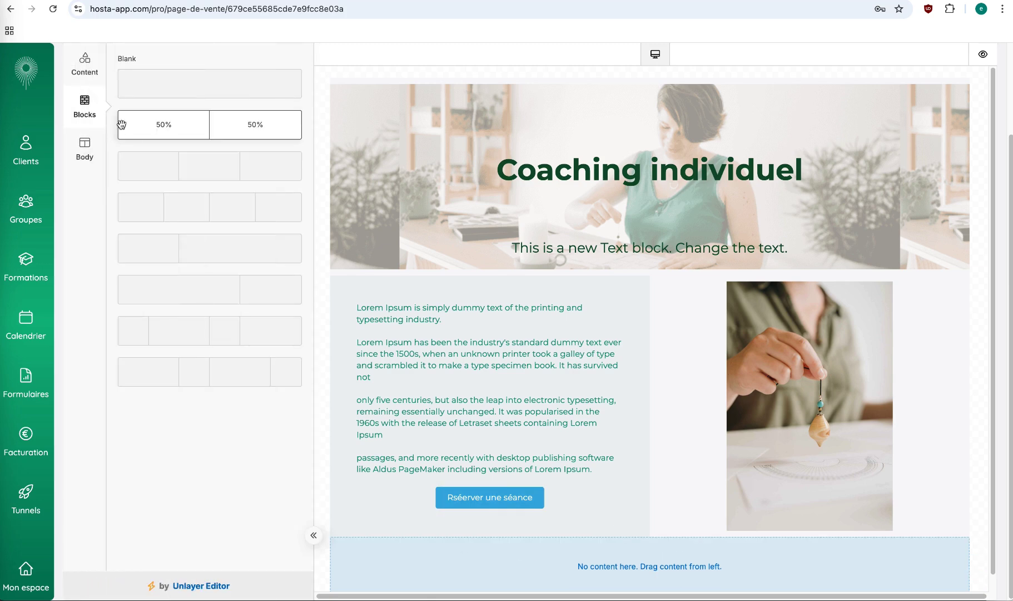
Place a social block in the new bottom row and add Facebook, Instagram and YouTube icons to it.
left_click(85, 64)
left_click_drag(164, 208, 630, 556)
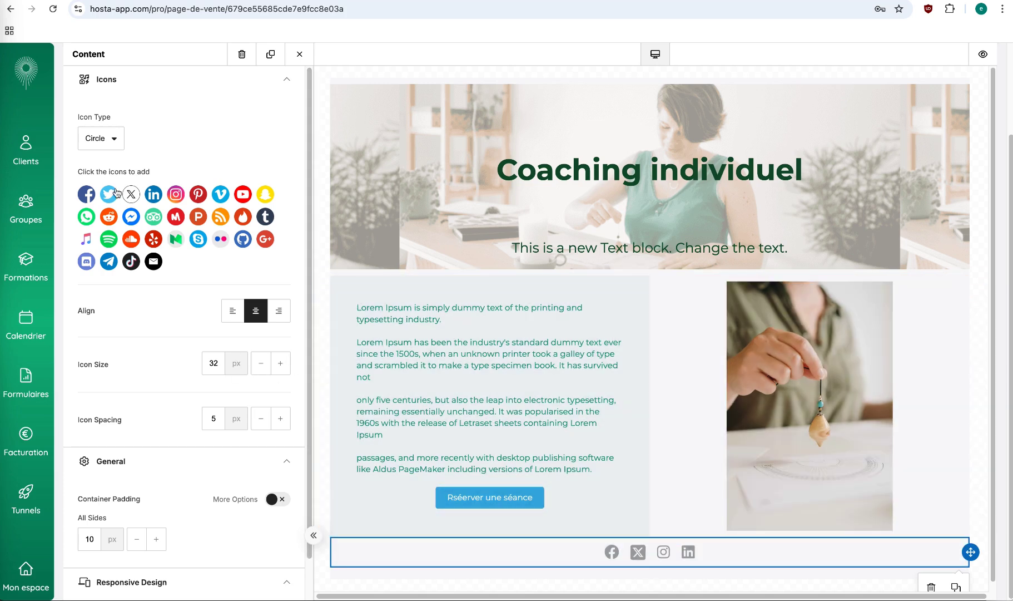
left_click(86, 193)
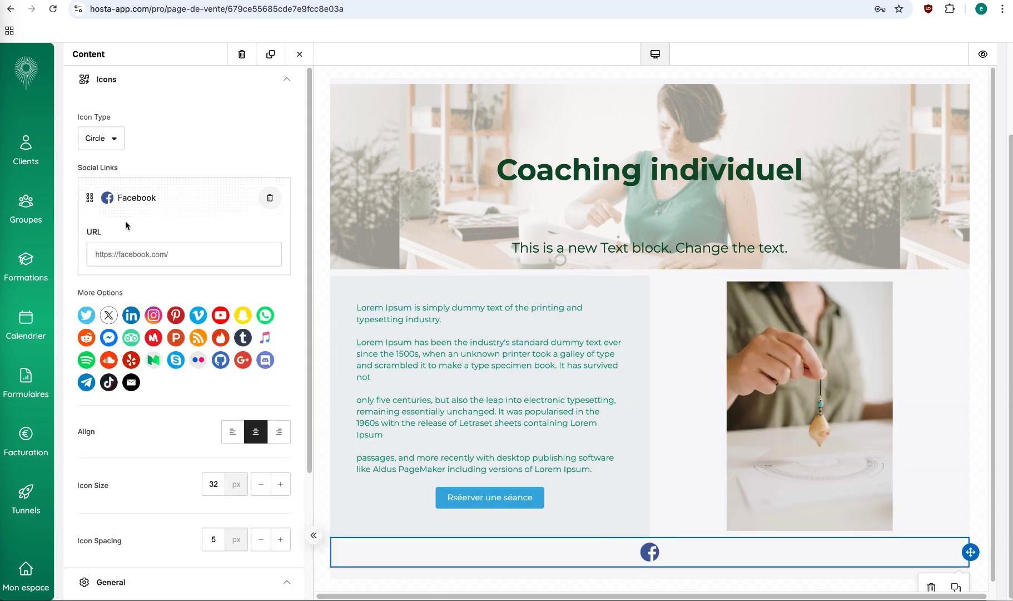
left_click(202, 262)
left_click(153, 315)
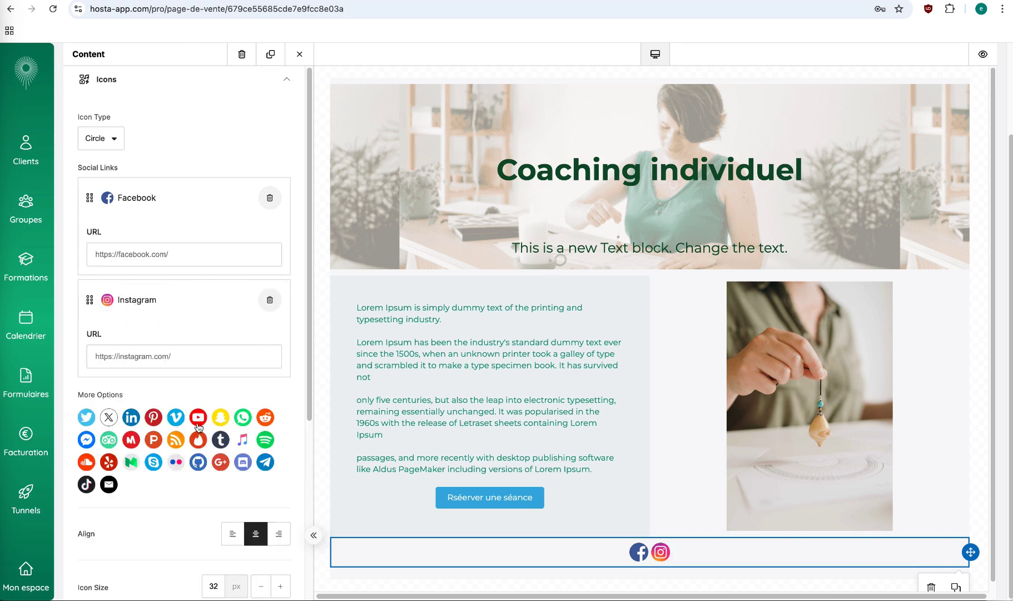
left_click(197, 421)
Try the Circle White, Circle Black, Square and Square Black icon types on the social block.
left_click(103, 138)
left_click(114, 205)
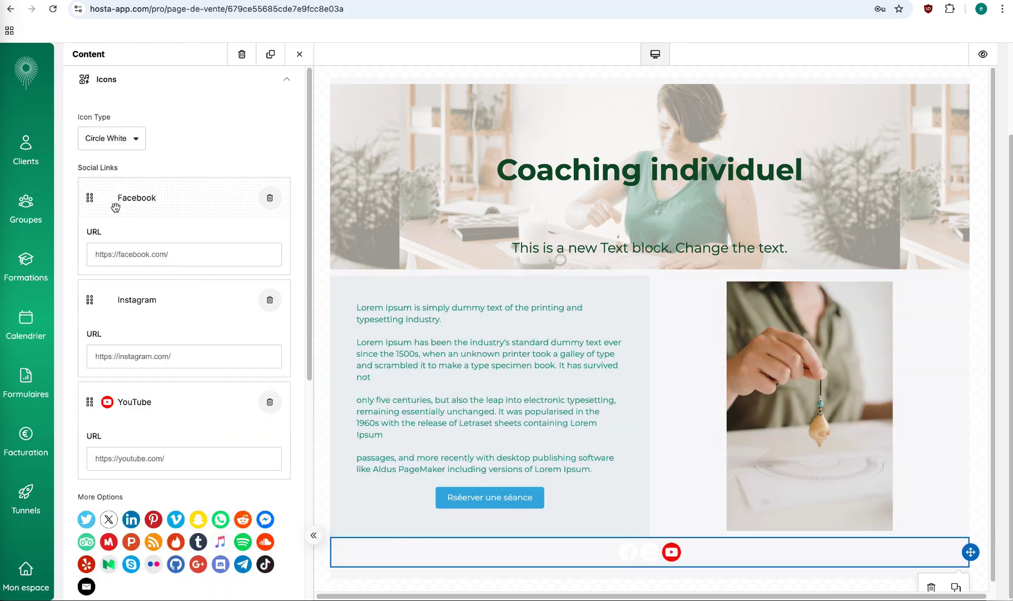
left_click(133, 143)
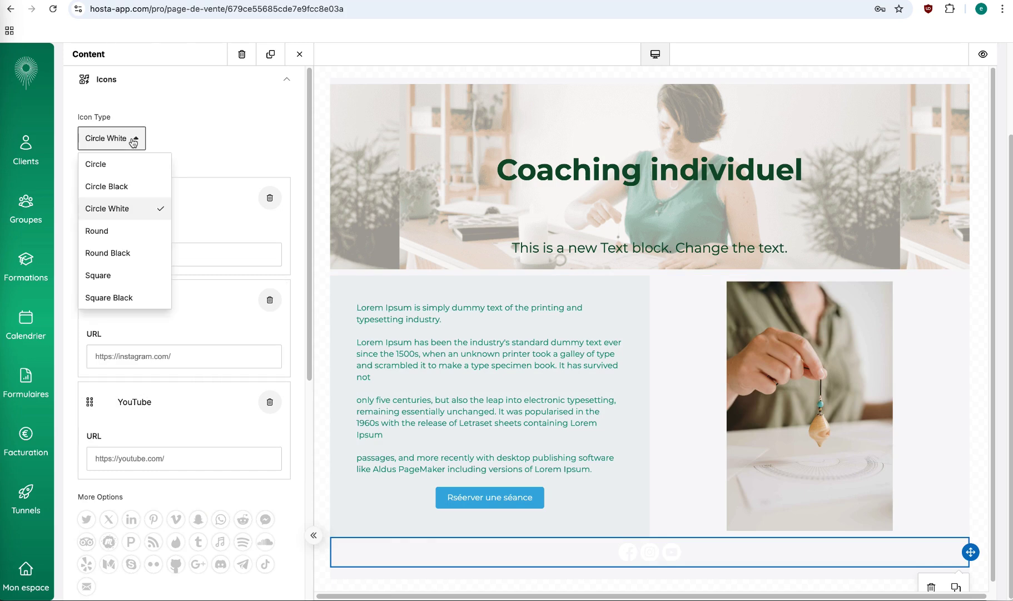
left_click(110, 186)
left_click(137, 142)
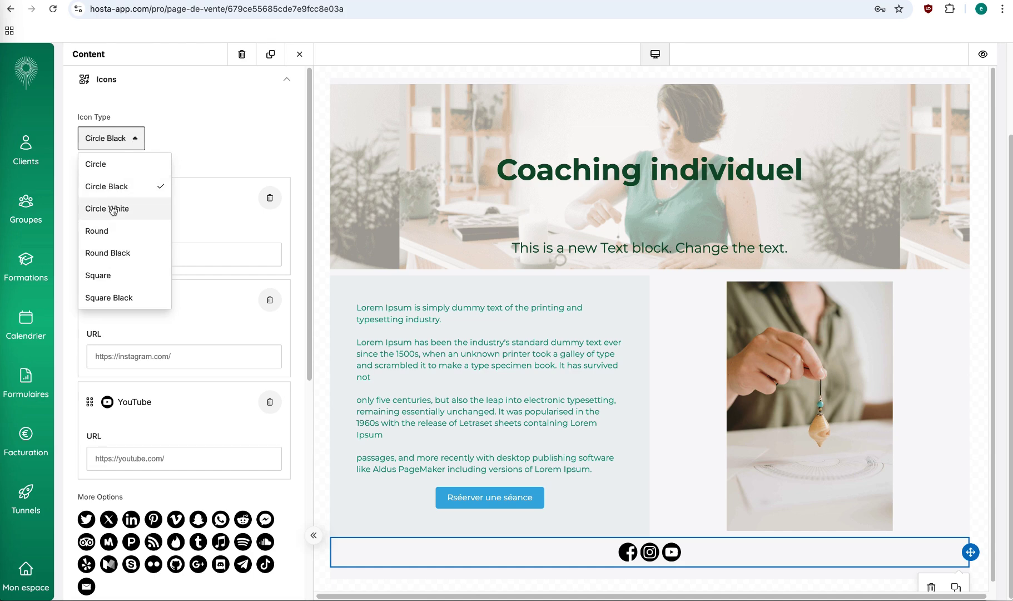
left_click(109, 275)
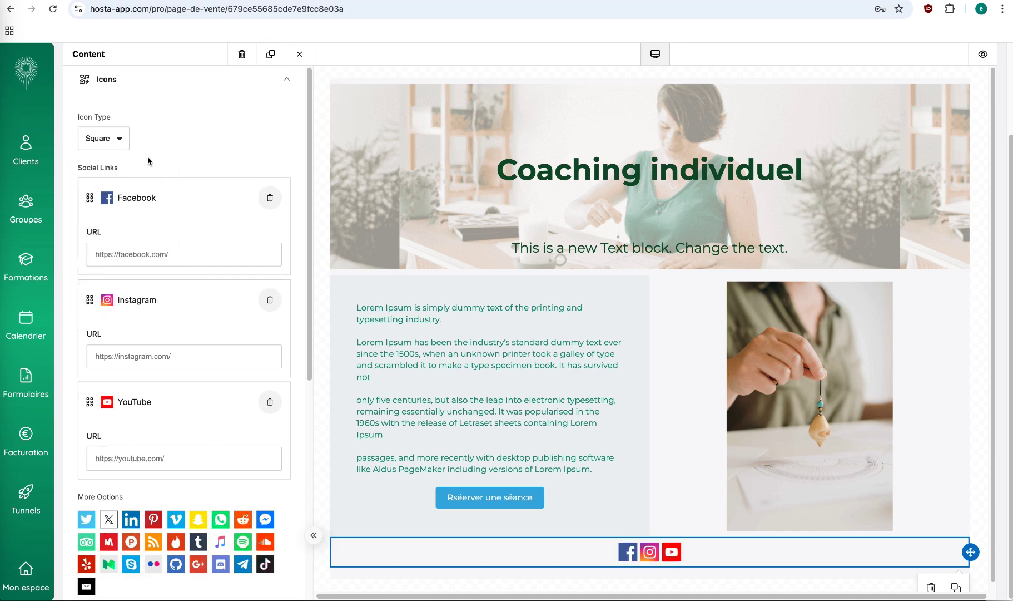
left_click(103, 138)
left_click(96, 297)
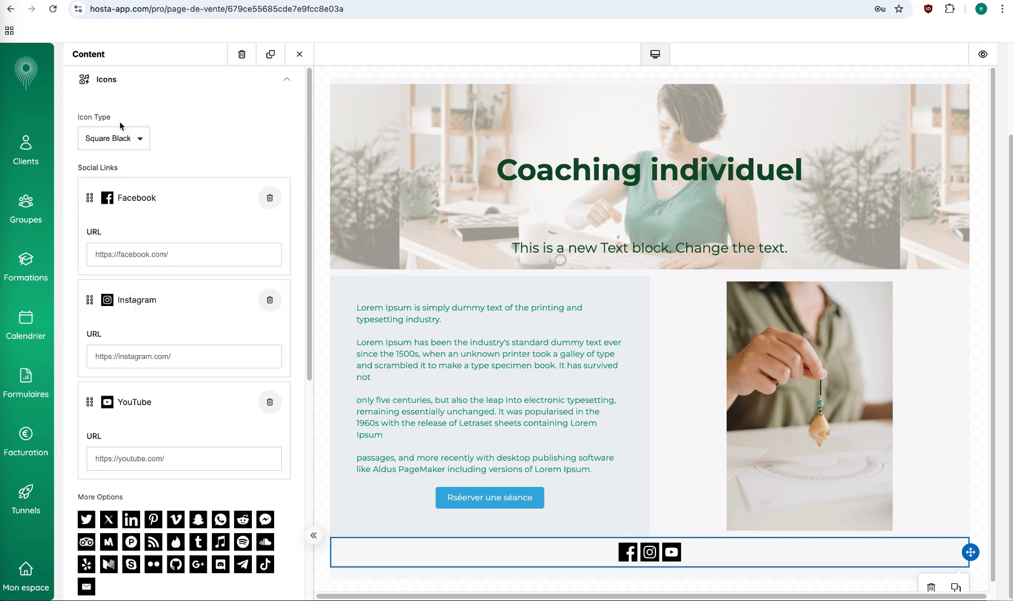
Set the social block's icon type to Circle Black and close its settings.
left_click(118, 138)
left_click(106, 186)
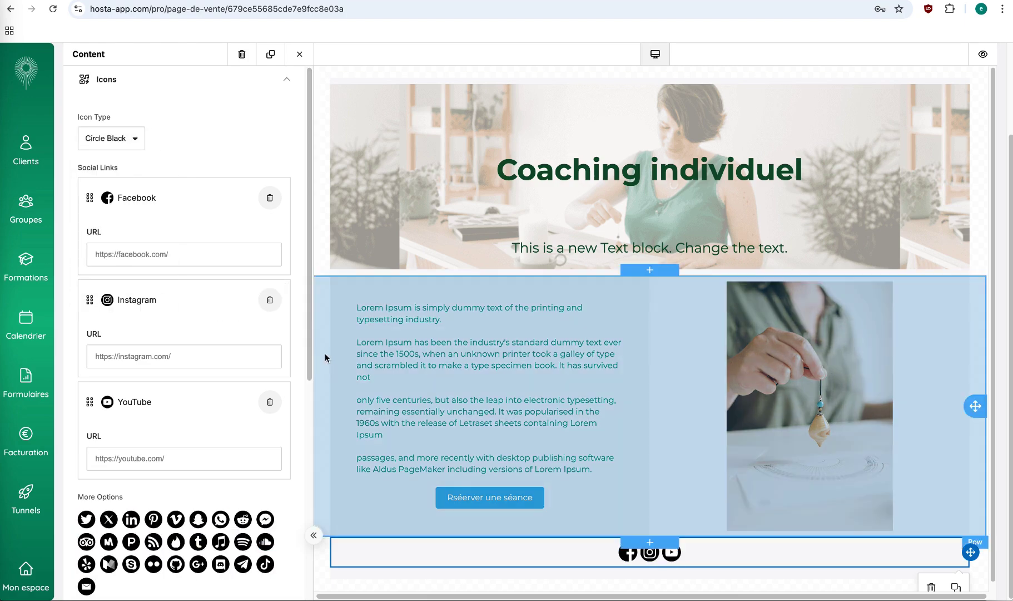
left_click(287, 79)
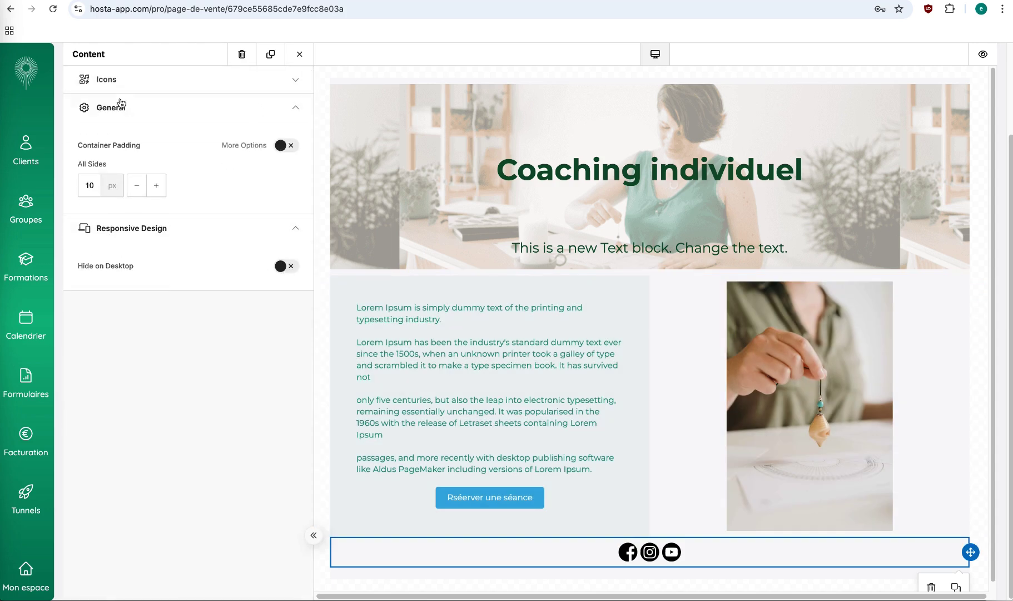
left_click(291, 79)
left_click(293, 79)
left_click(294, 107)
left_click(300, 54)
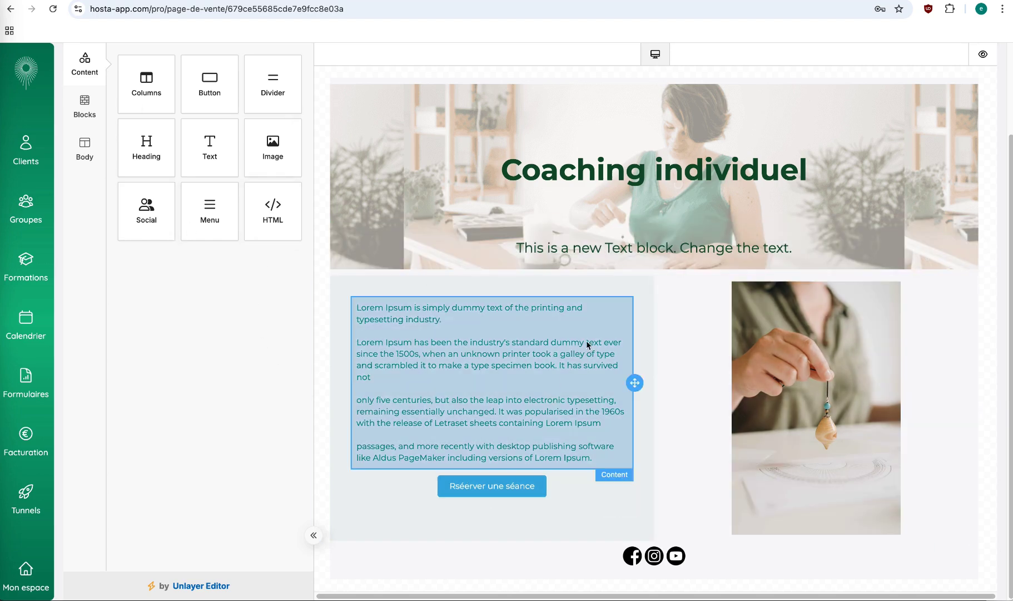
Correct the spelling of the booking button's label to "Réserver une séance".
scroll(589, 340, "up", 3)
scroll(590, 339, "down", 1)
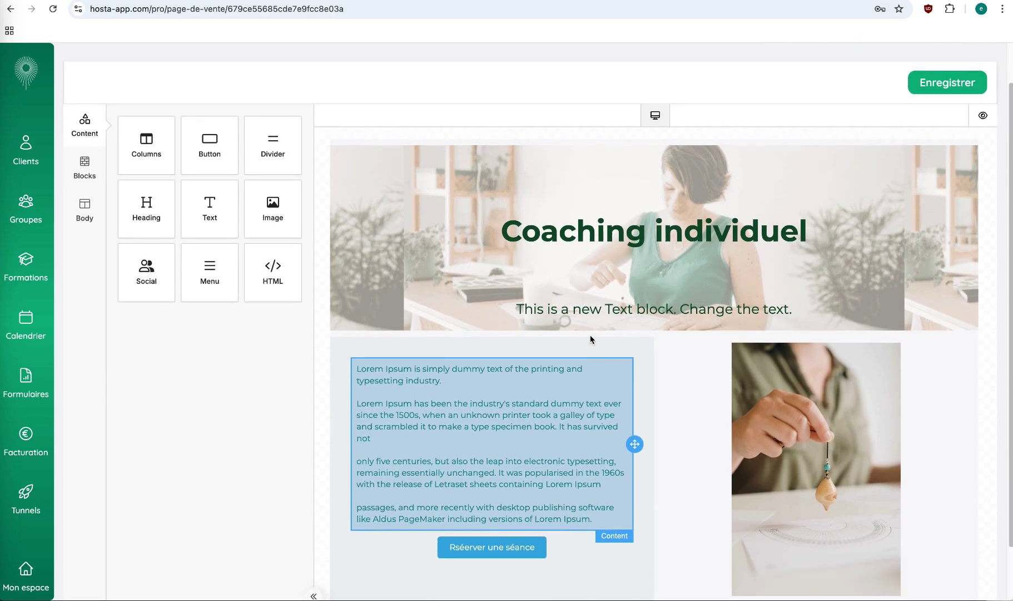
scroll(647, 360, "down", 2)
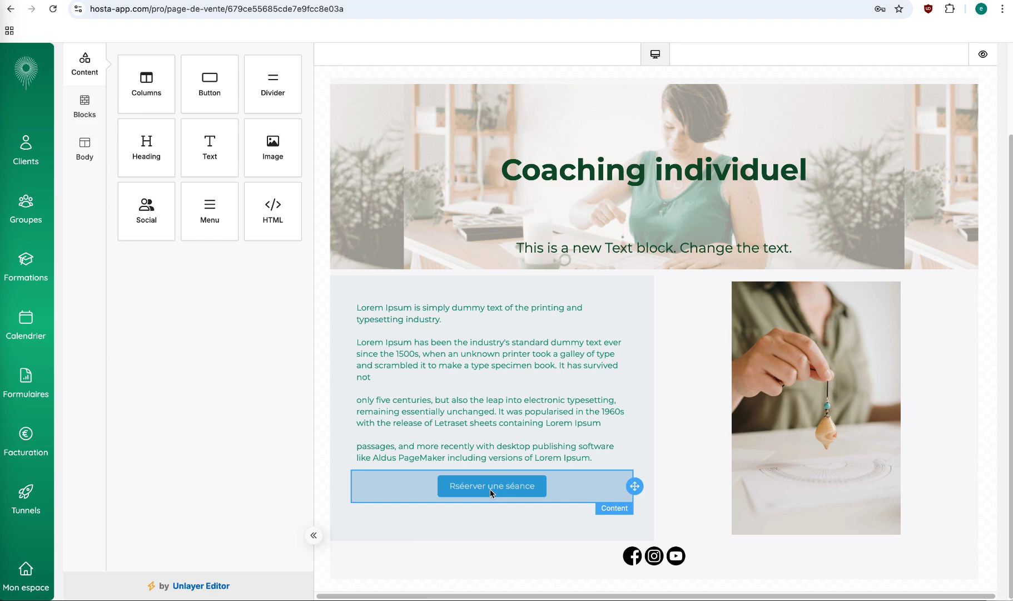
left_click(490, 489)
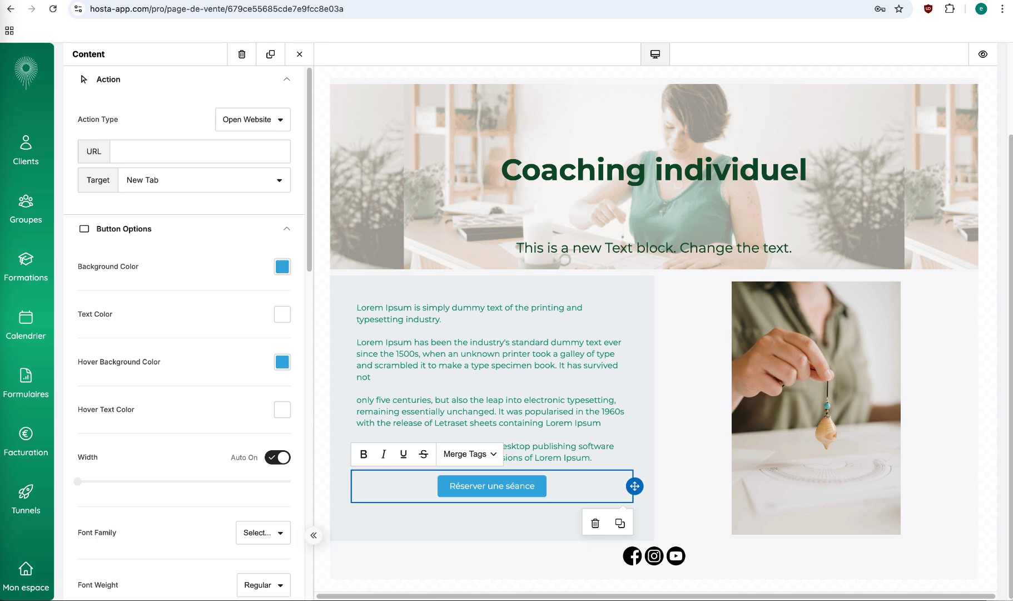
left_click(491, 520)
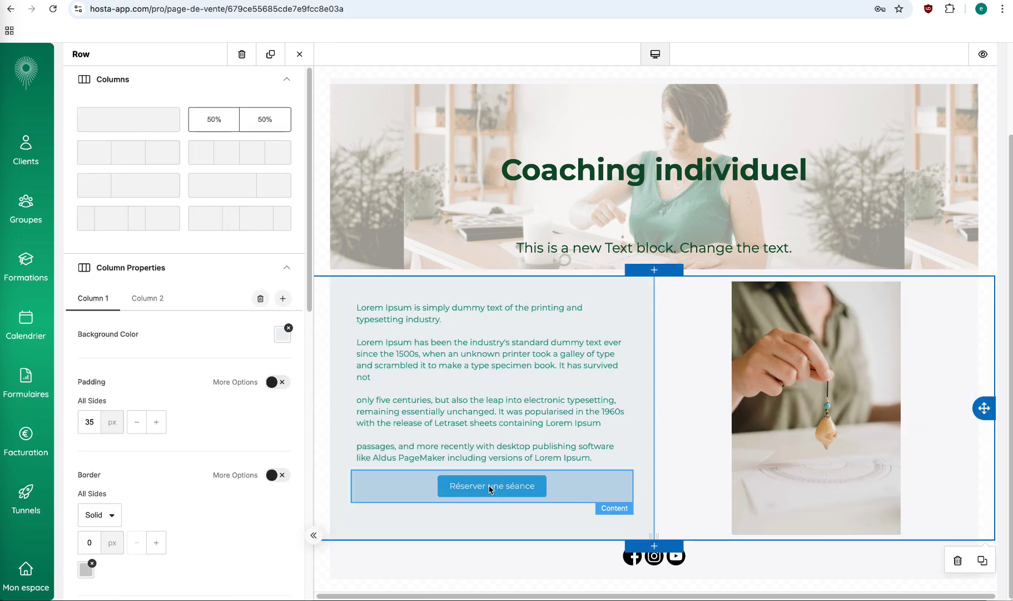
Save the sales page.
scroll(879, 170, "up", 2)
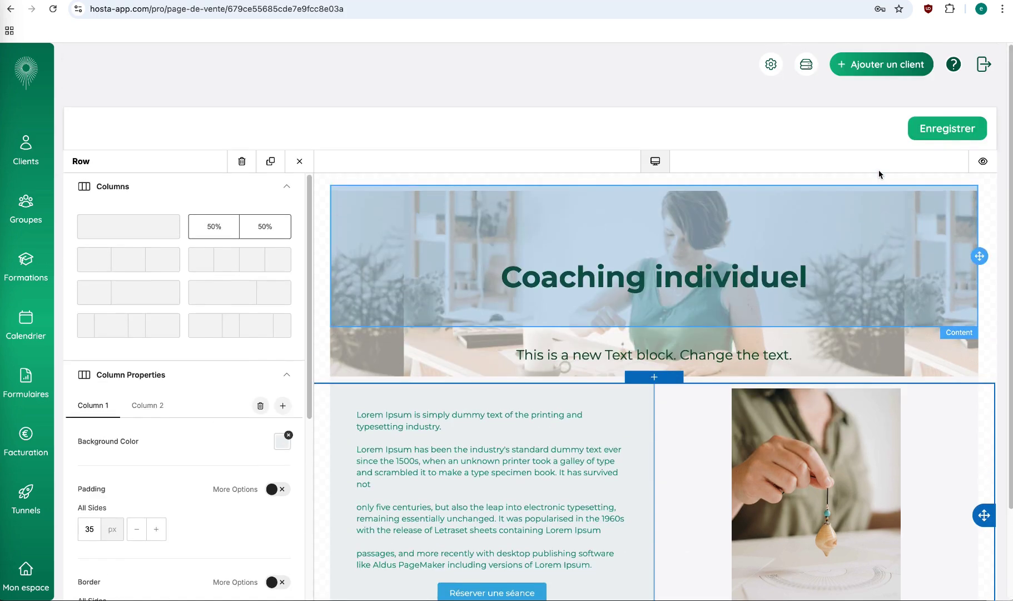
left_click(939, 132)
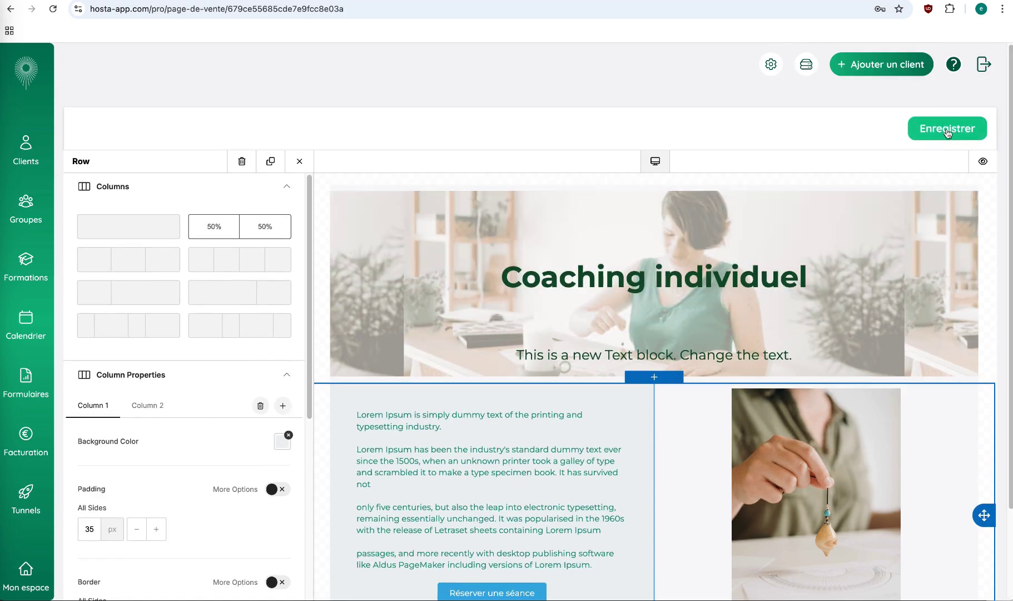
left_click(939, 132)
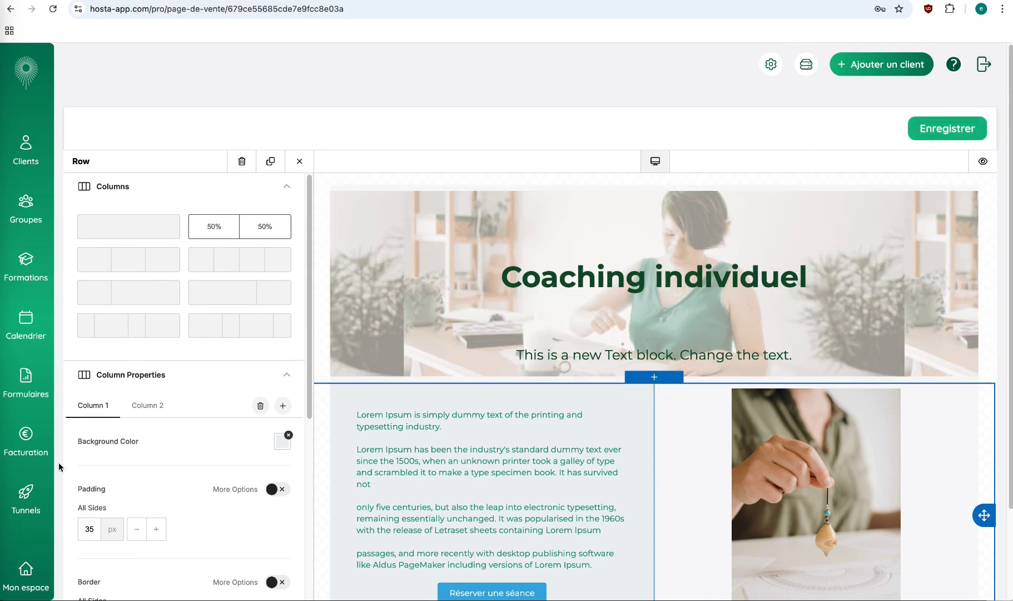
Open the payment page, stage 2/3, of the "Tunnel pour groupe test" sales tunnel.
left_click(29, 501)
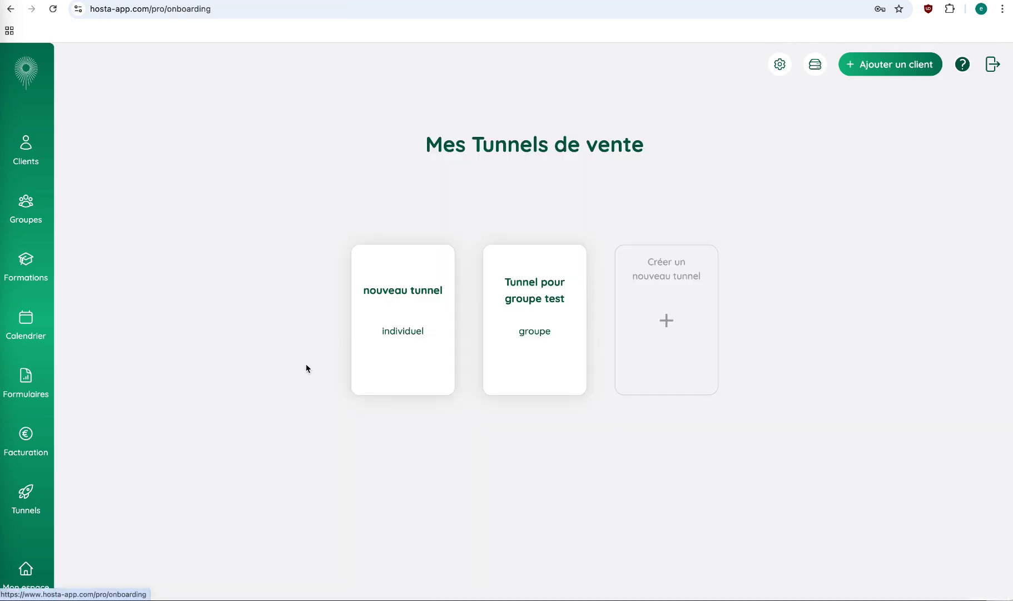
left_click(533, 329)
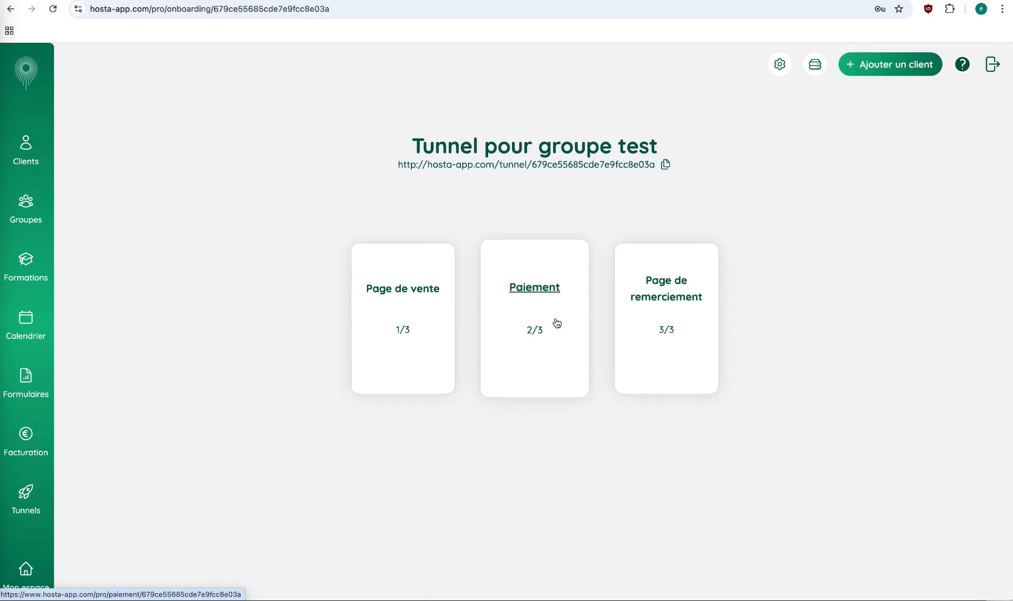
left_click(532, 298)
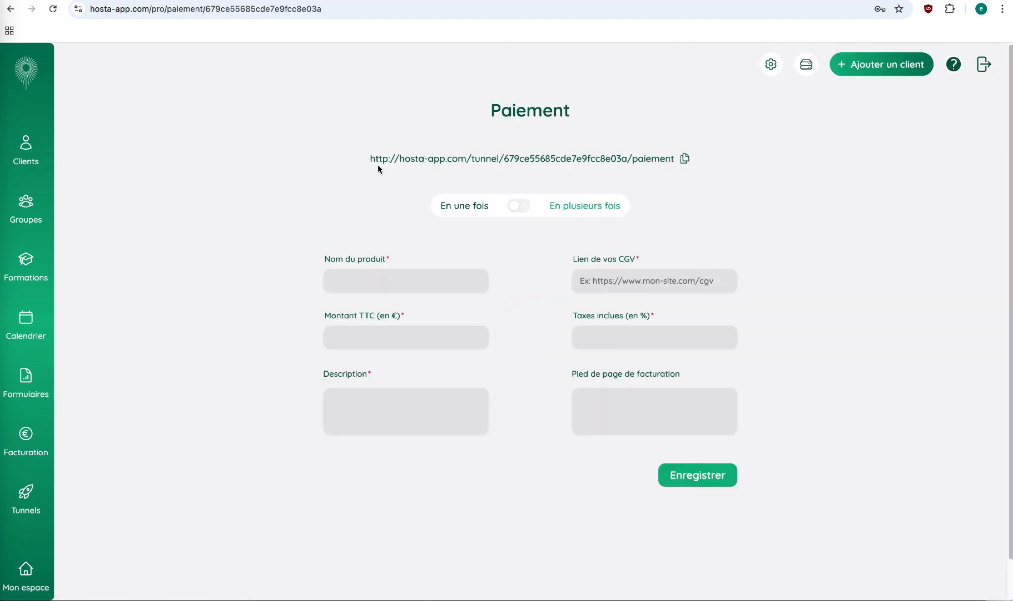
Copy the payment page's link and name the product "Coaching 1 heure en groupe".
left_click(685, 159)
left_click(373, 272)
left_click(362, 282)
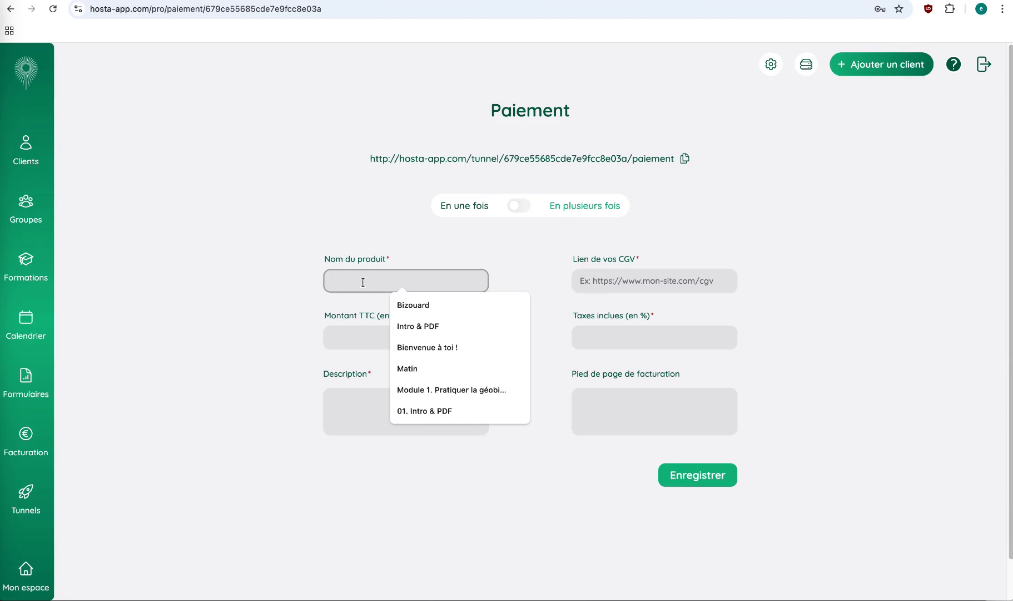
type("Coa")
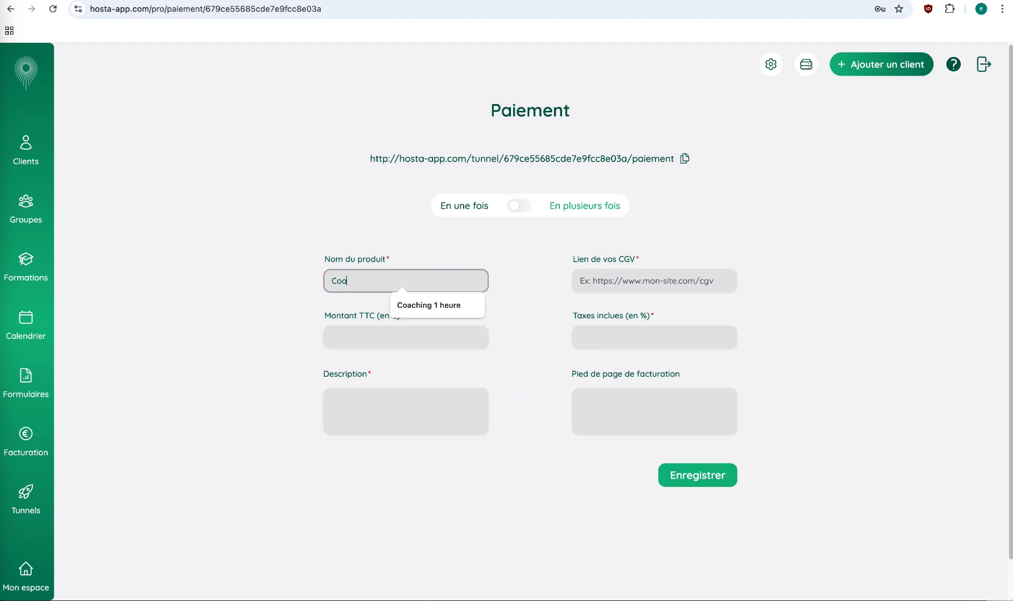
type("ching gr")
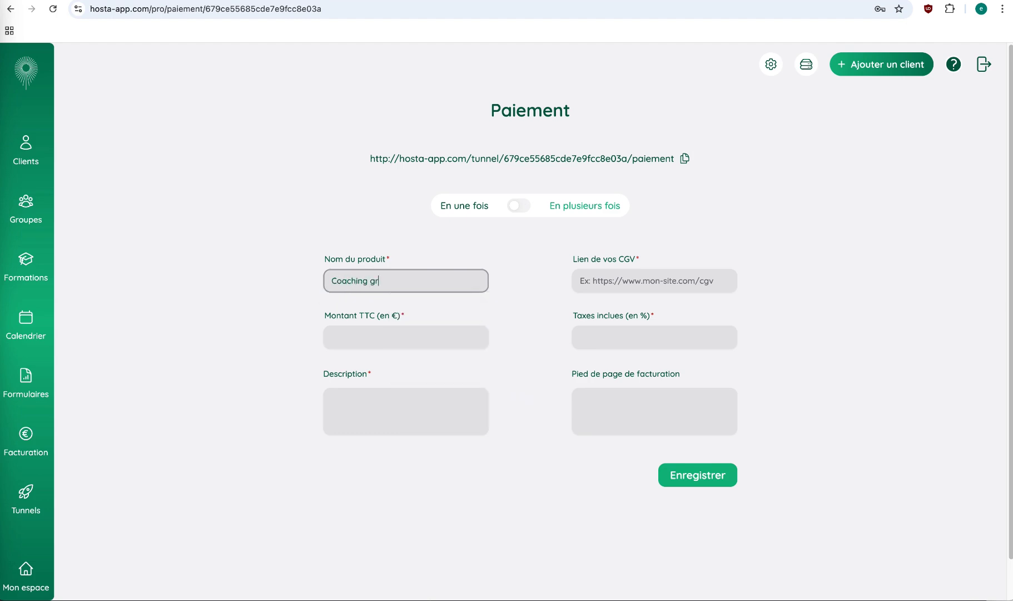
type("oup")
key("BackSpace")
key("BackSpace")
key("BackSpace")
key("BackSpace")
key("BackSpace")
type("1 heure")
Set the amount including tax to 100 € and the description to "coaching d'une heure en groupe de 4 personne en visio".
left_click(381, 337)
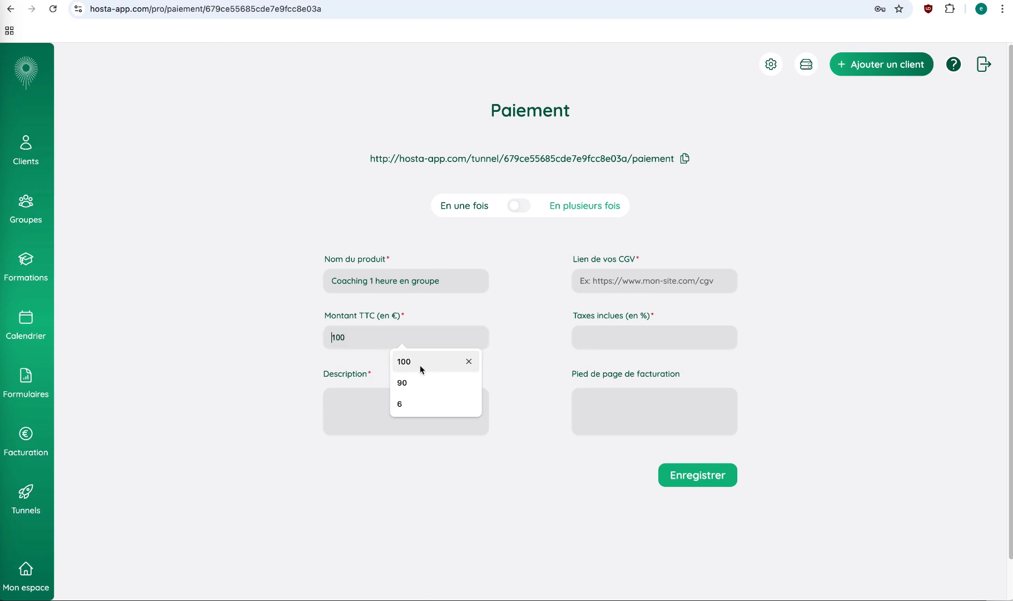
left_click(419, 365)
left_click(358, 396)
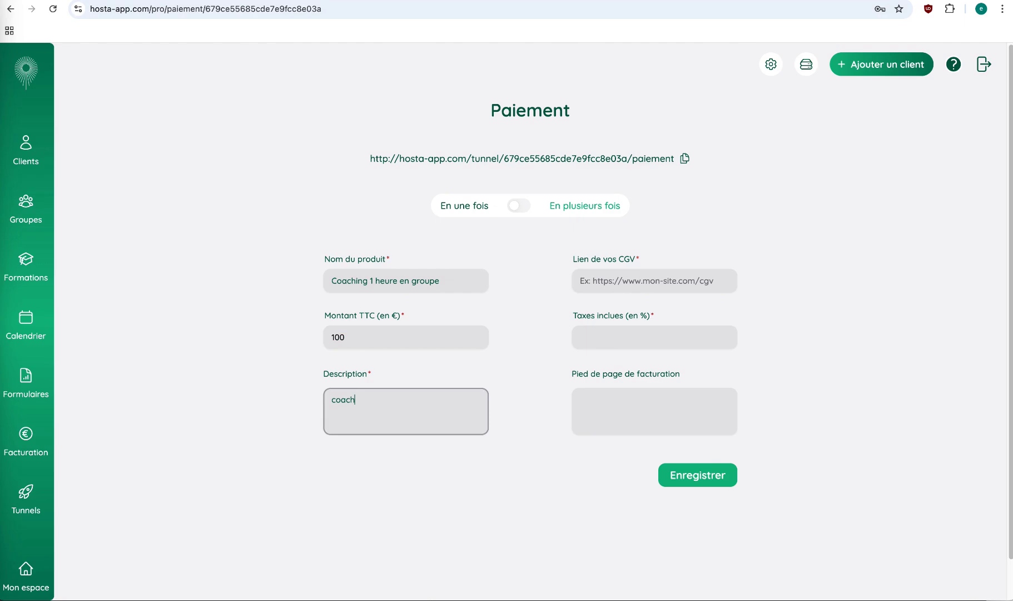
type("coaching d'une heure en groupe de 4 personne en visio")
left_click(629, 284)
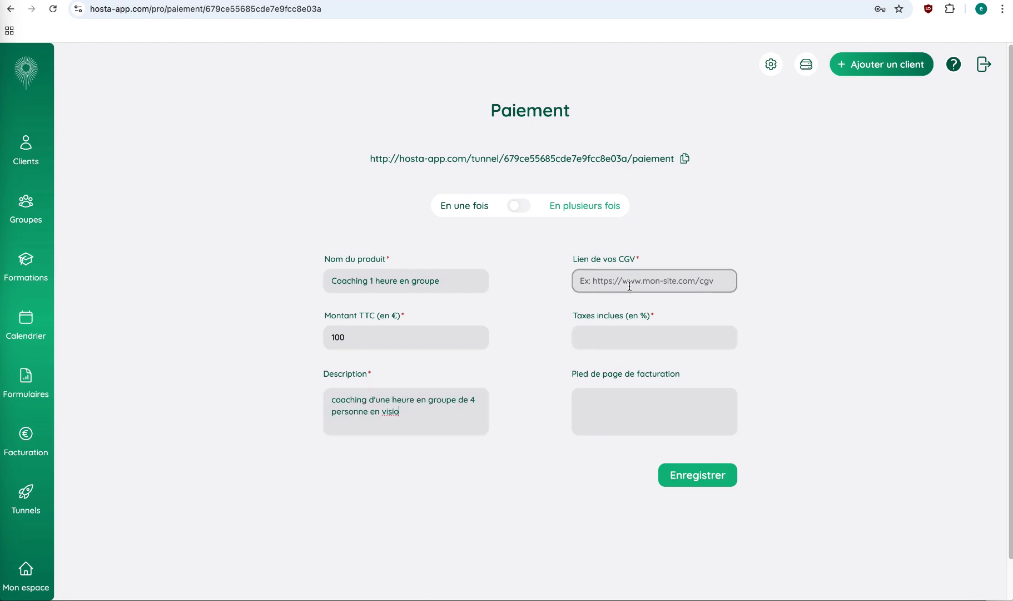
left_click(681, 326)
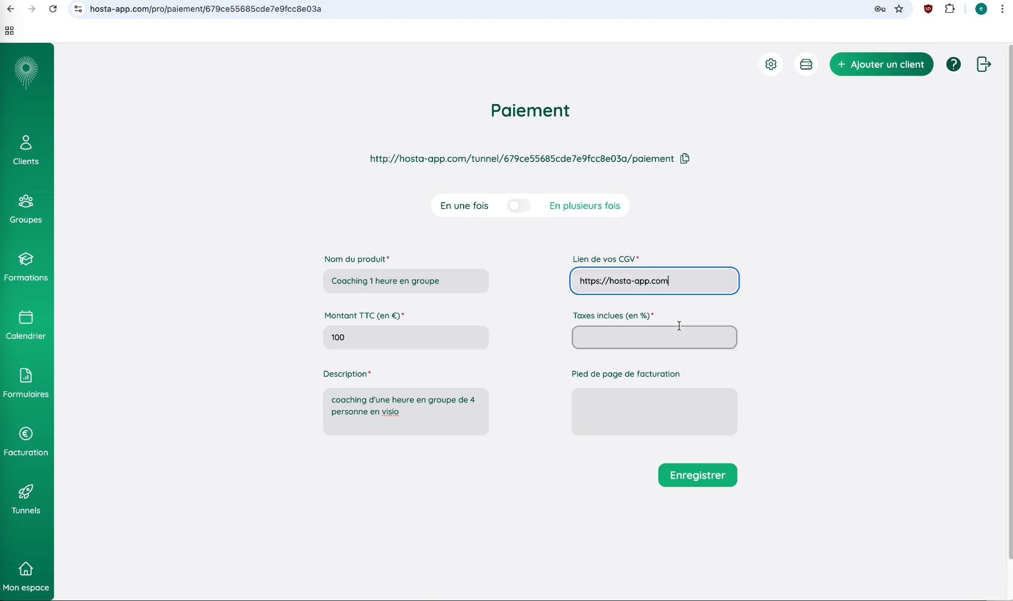
left_click(631, 334)
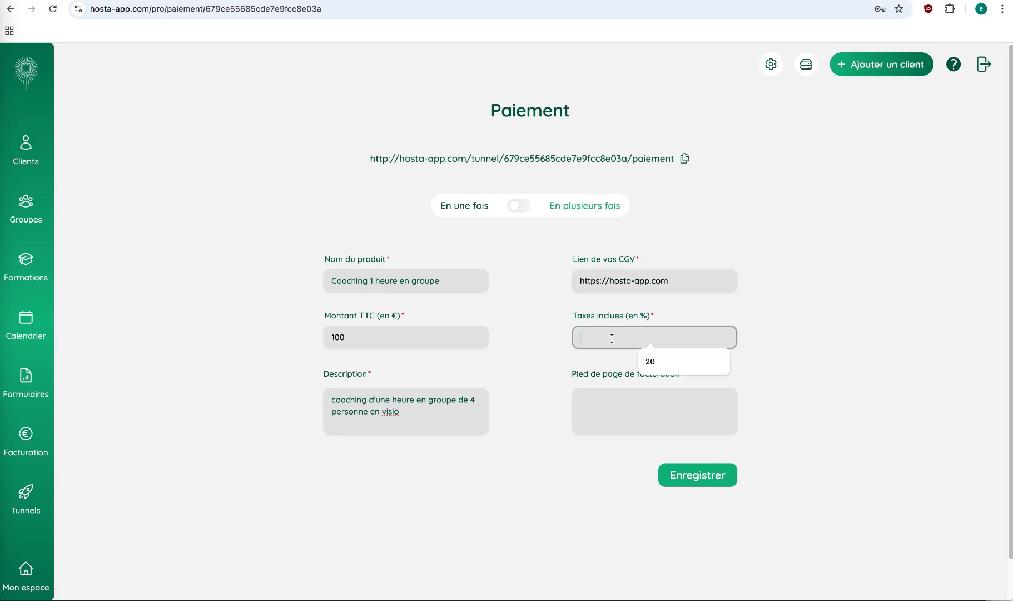
left_click(650, 360)
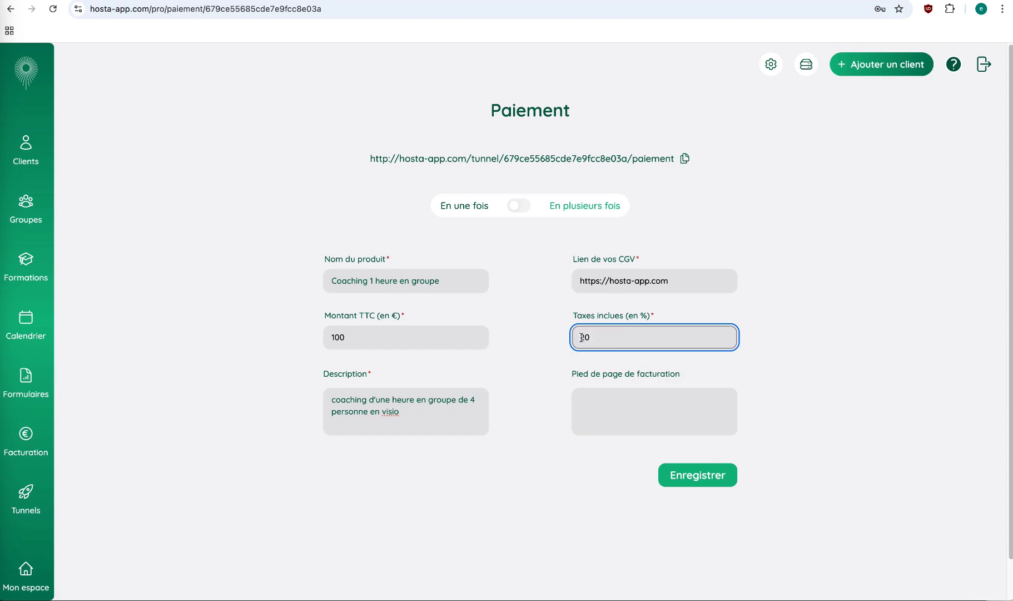
View the footer on a sample invoice and enter "test" as the product's invoice footer.
left_click(615, 397)
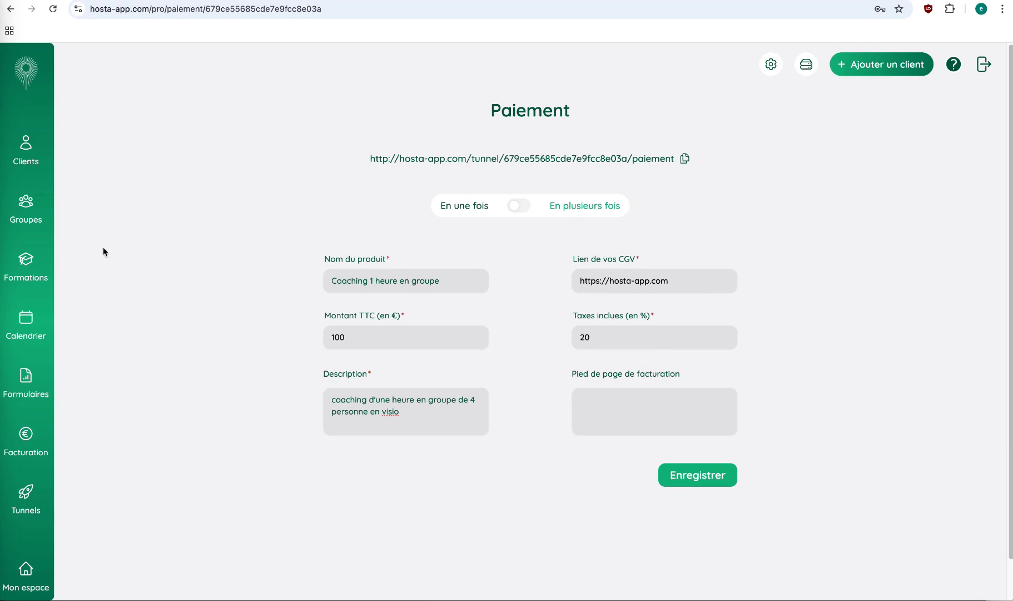
left_click(1, 7)
double_click(263, 279)
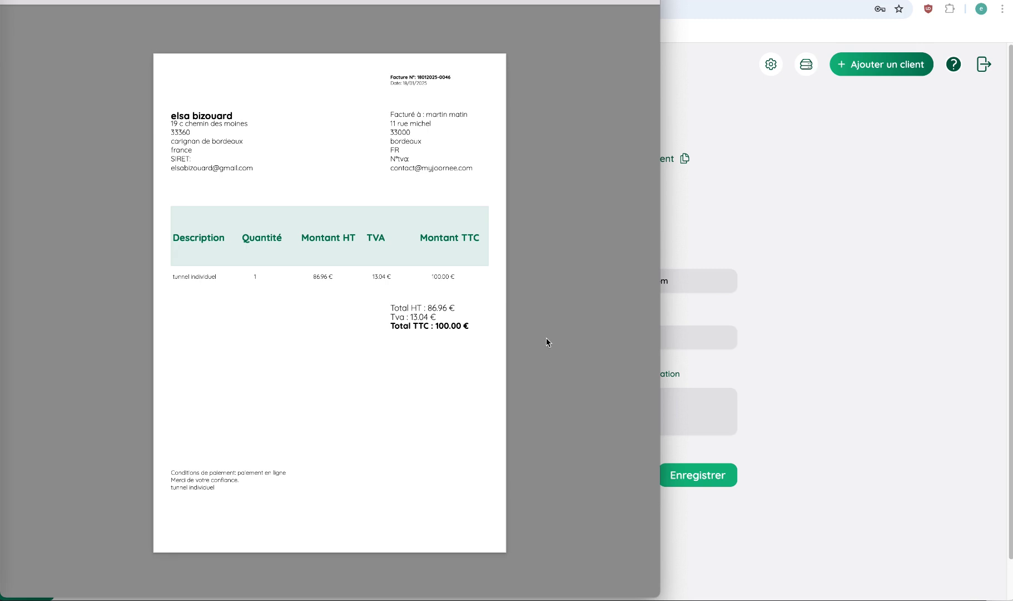
left_click(730, 363)
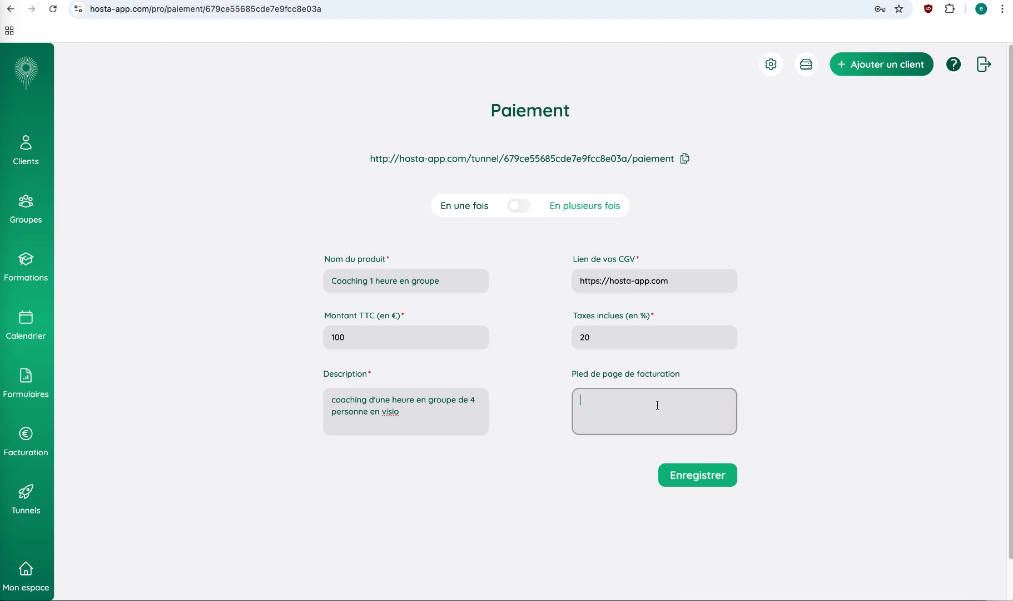
type("test")
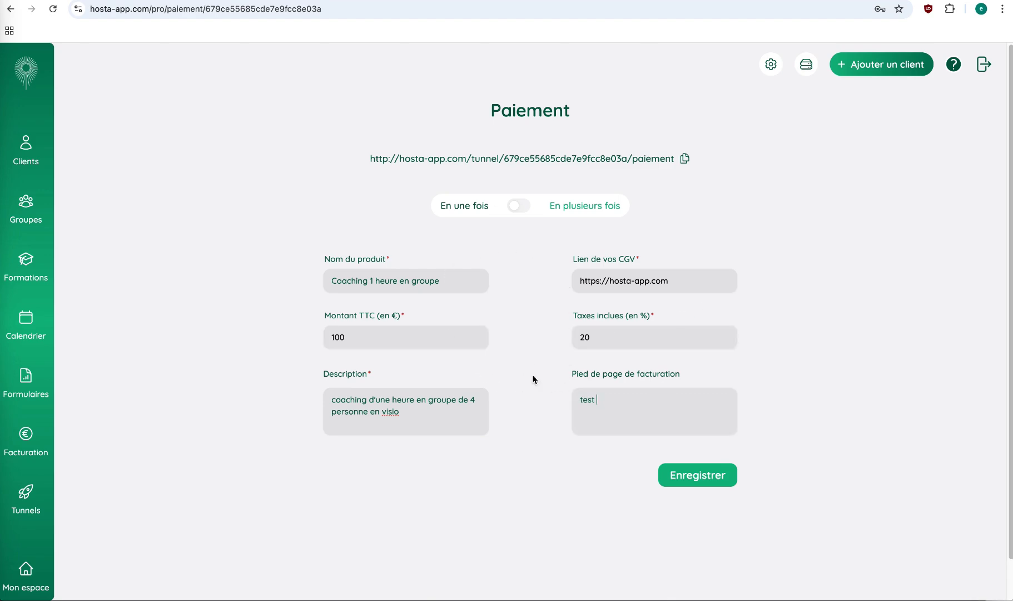
Switch the product to payment in several instalments, with 50 € charged per month over 2 payments.
left_click(519, 205)
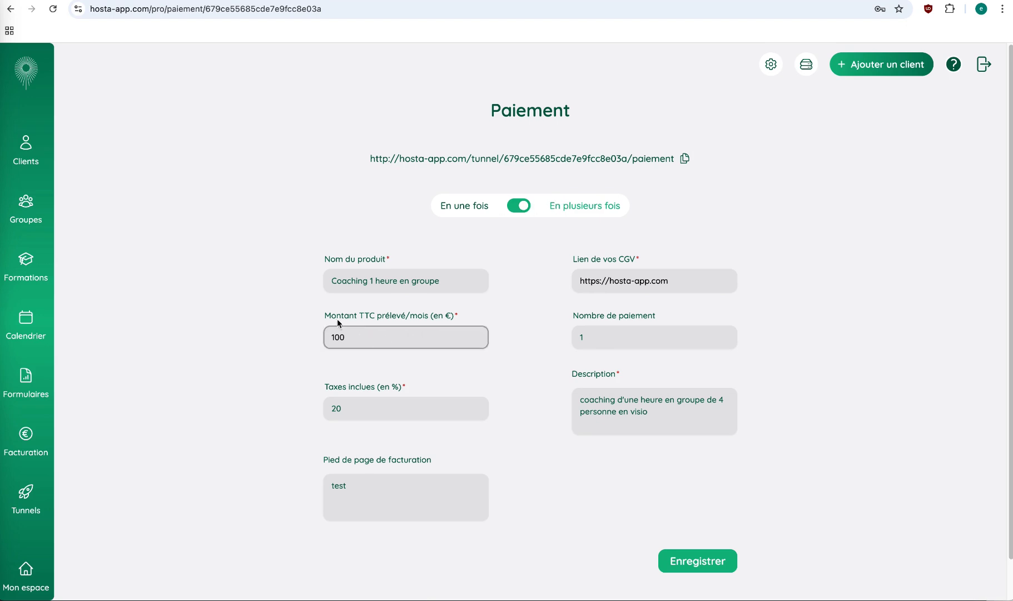
double_click(334, 339)
type("50")
double_click(592, 332)
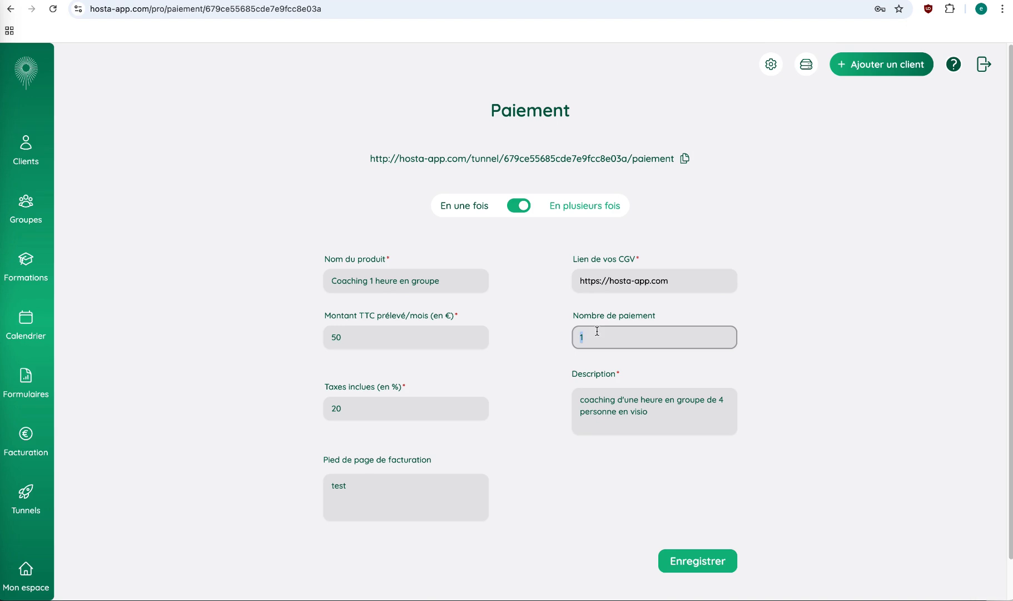
type("2")
left_click(510, 291)
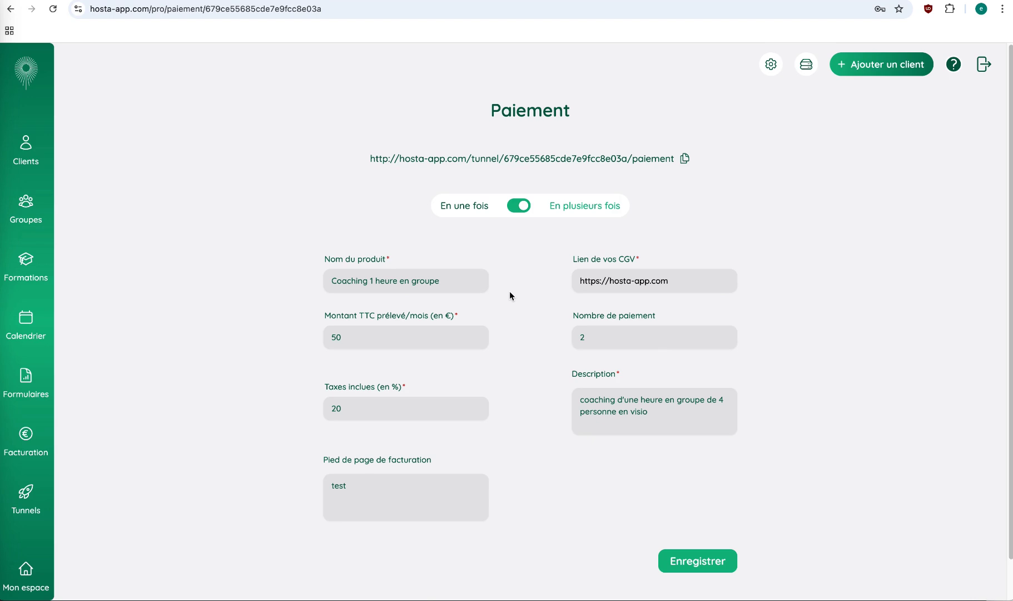
Switch the product to a one-time payment of 100 € and save the payment page.
left_click(522, 207)
left_click(437, 343)
double_click(431, 348)
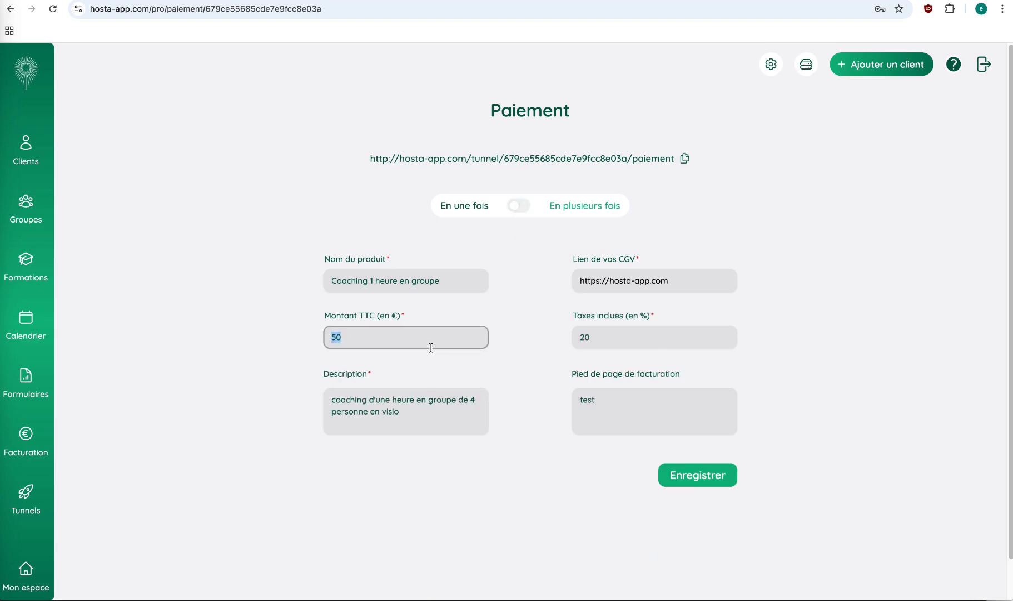
left_click(431, 348)
key("BackSpace")
key("BackSpace")
type("100")
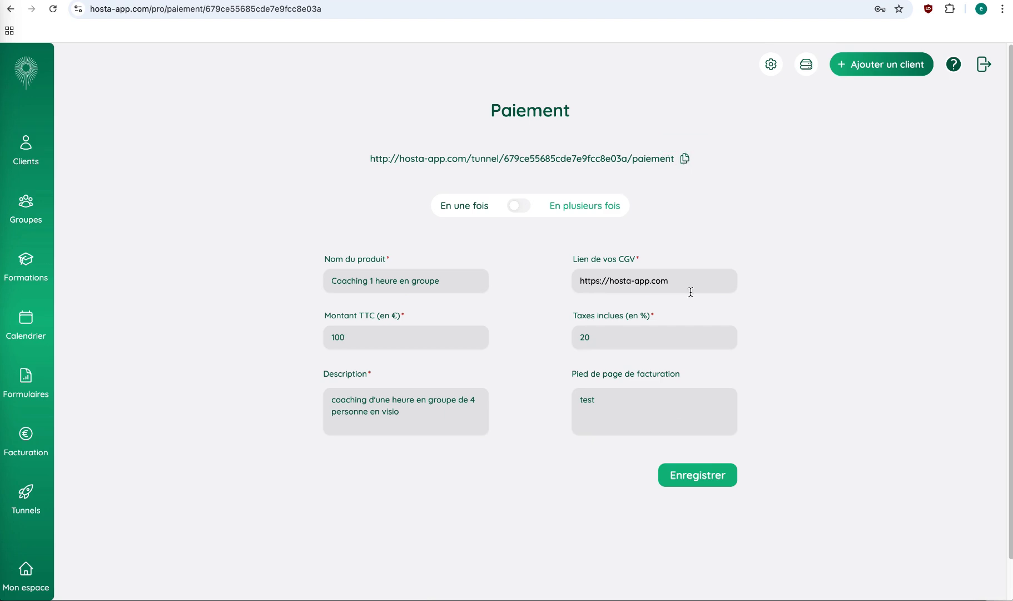
left_click(691, 477)
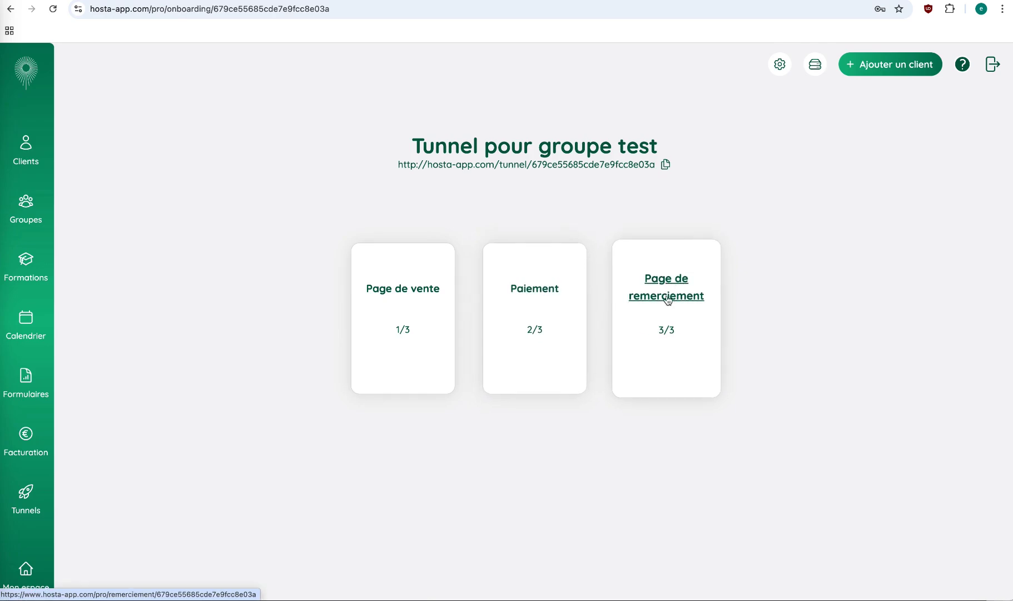
Look over the thank-you page, stage 3/3, with its Body, Blocks and Content options, and return to the tunnel's overview.
left_click(667, 298)
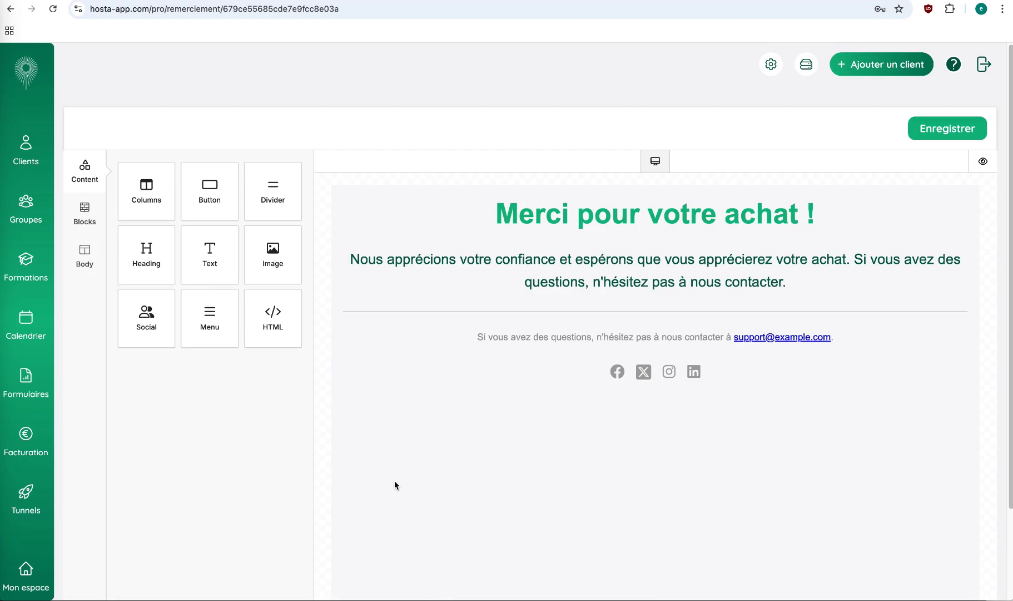
left_click(84, 257)
left_click(88, 214)
left_click(85, 171)
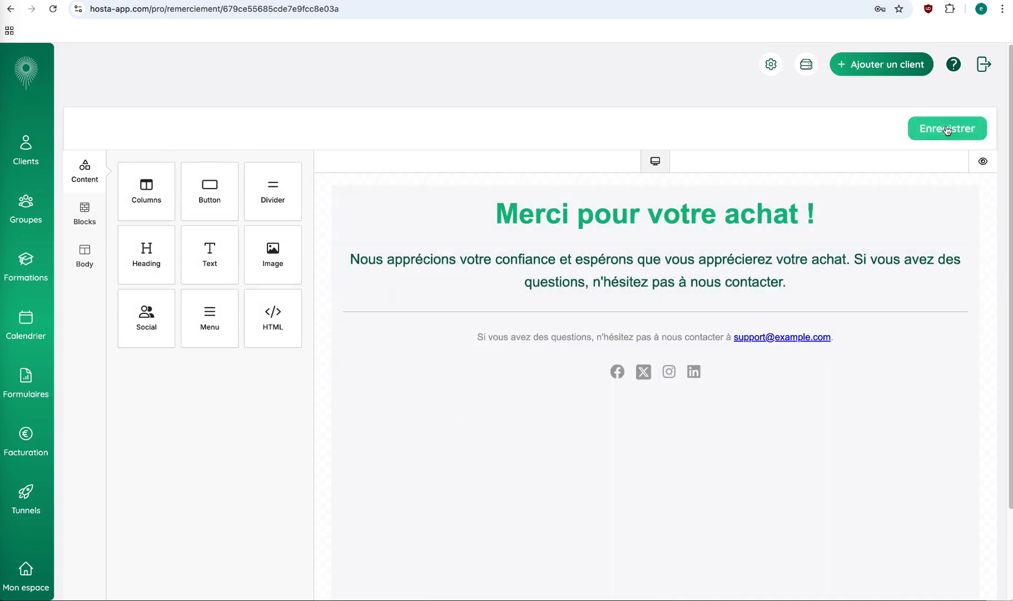
key("alt+Left")
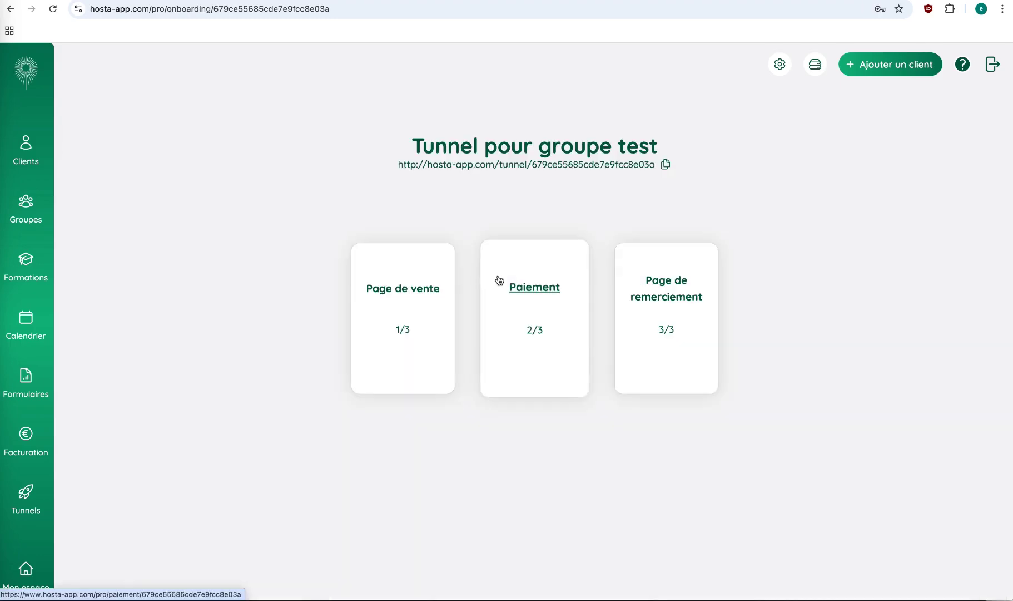
On the sales page, link the "Réserver une séance" button to the copied payment page address and save the page.
left_click(390, 289)
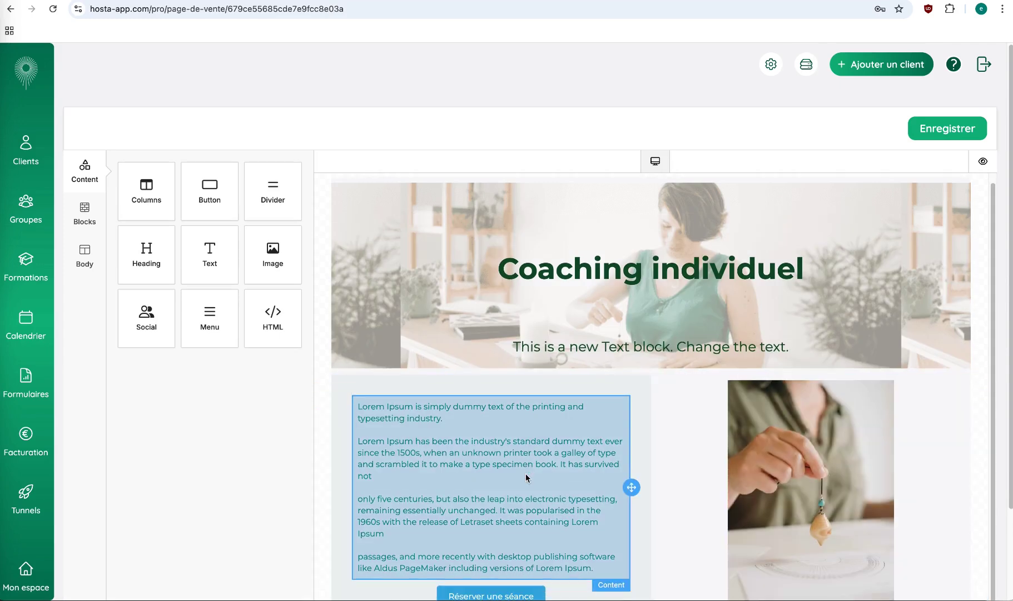
scroll(527, 500, "down", 2)
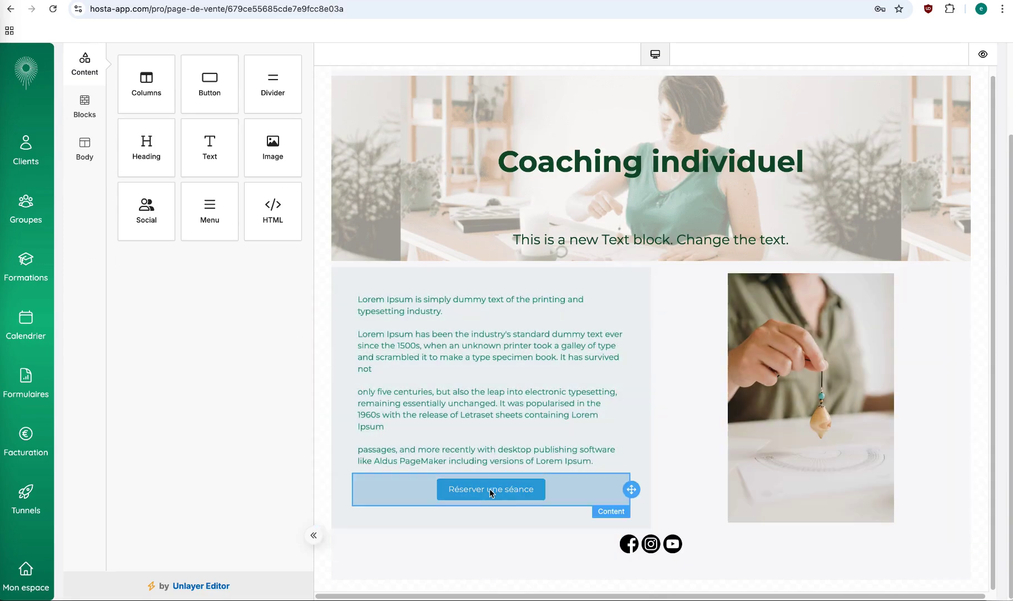
left_click(490, 491)
left_click(189, 156)
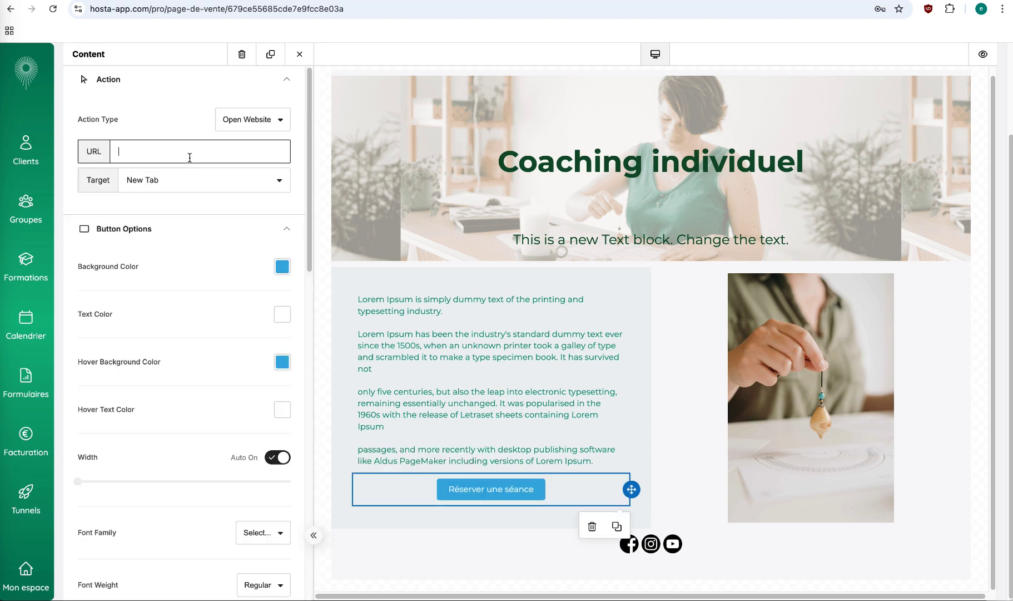
key("ctrl+v")
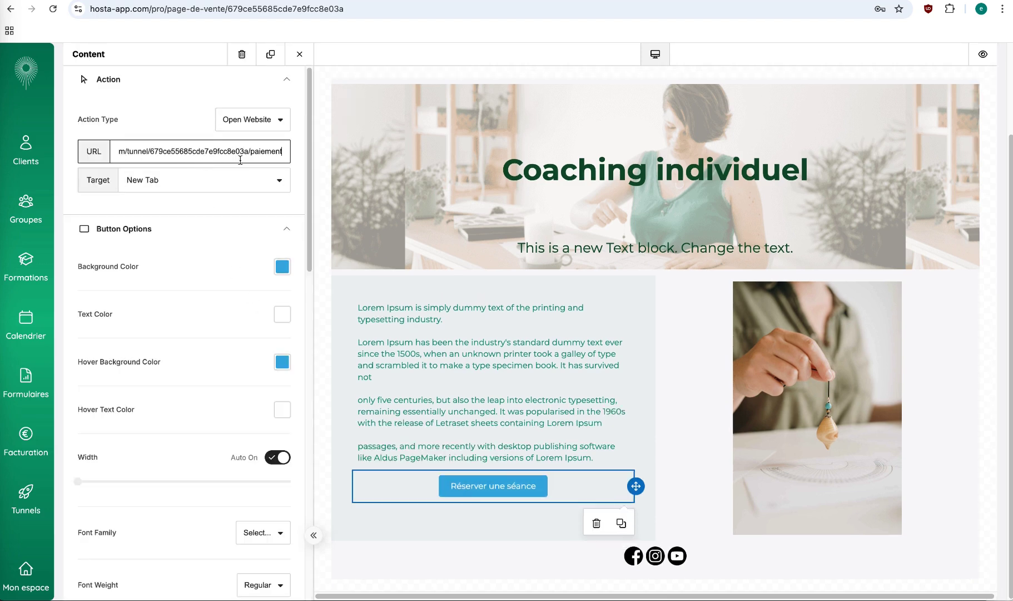
scroll(609, 189, "up", 3)
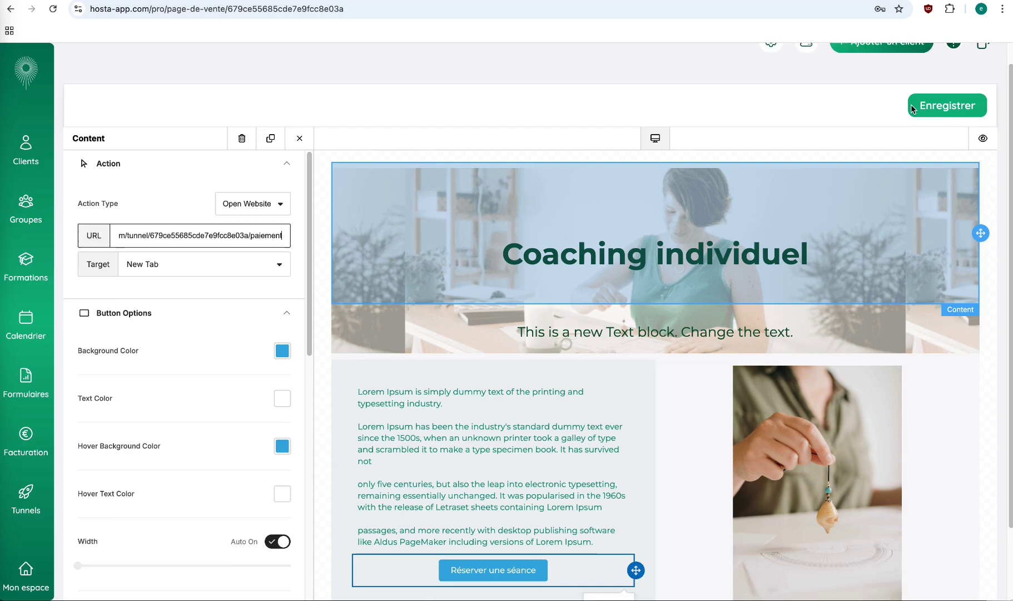
left_click(952, 127)
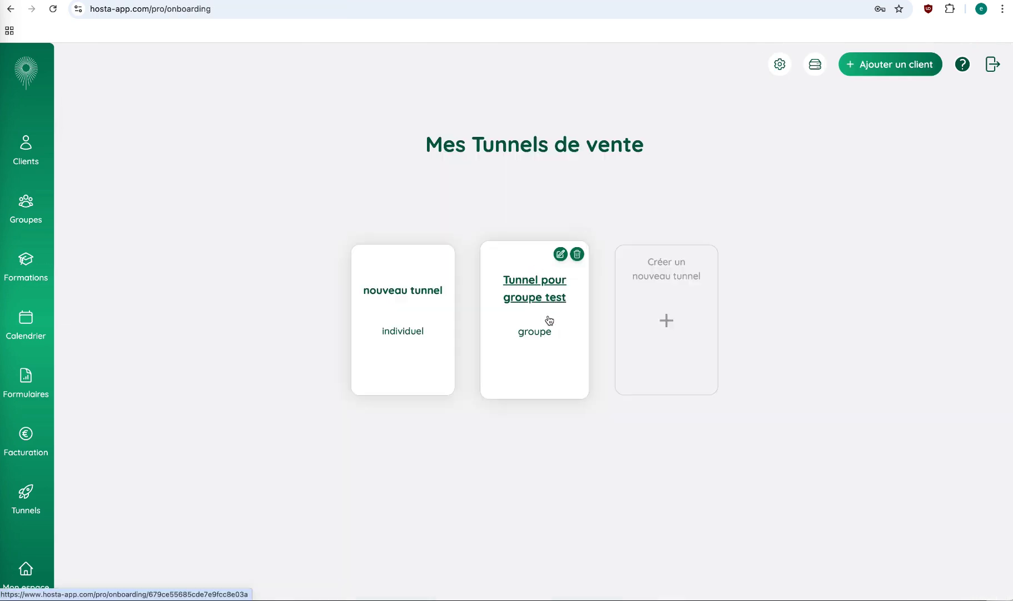
Copy the public link of the "Tunnel pour groupe test" tunnel and open it in a new browser tab.
left_click(549, 320)
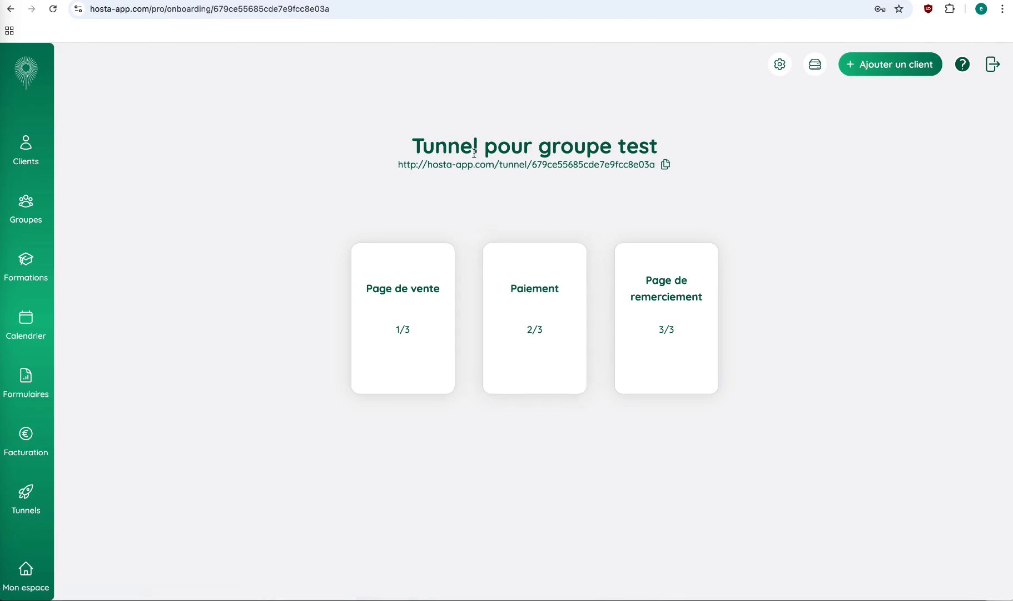
left_click(665, 165)
key("super+t")
left_click(326, 16)
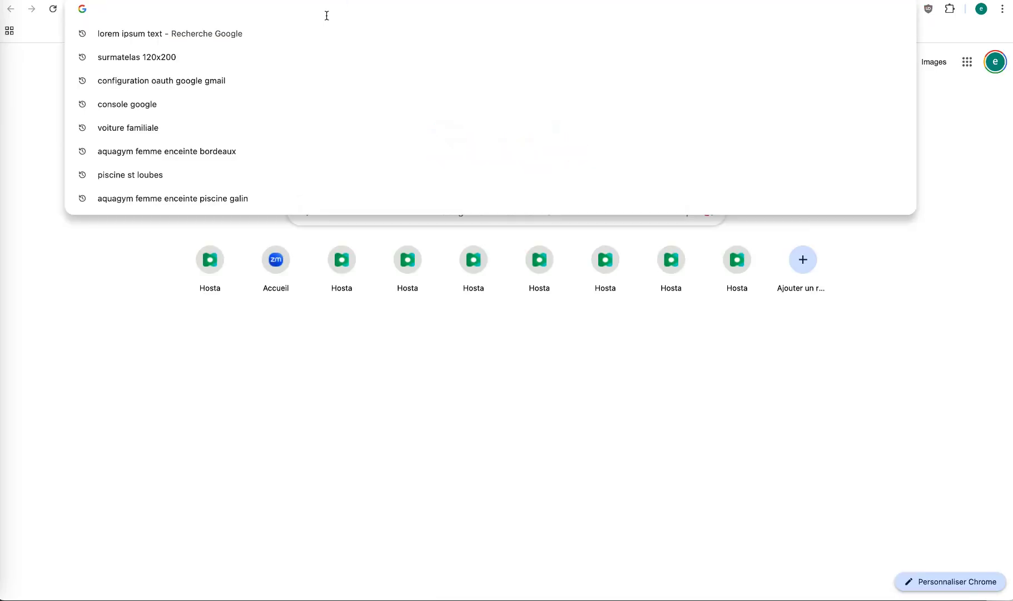
key("super+v")
key("Return")
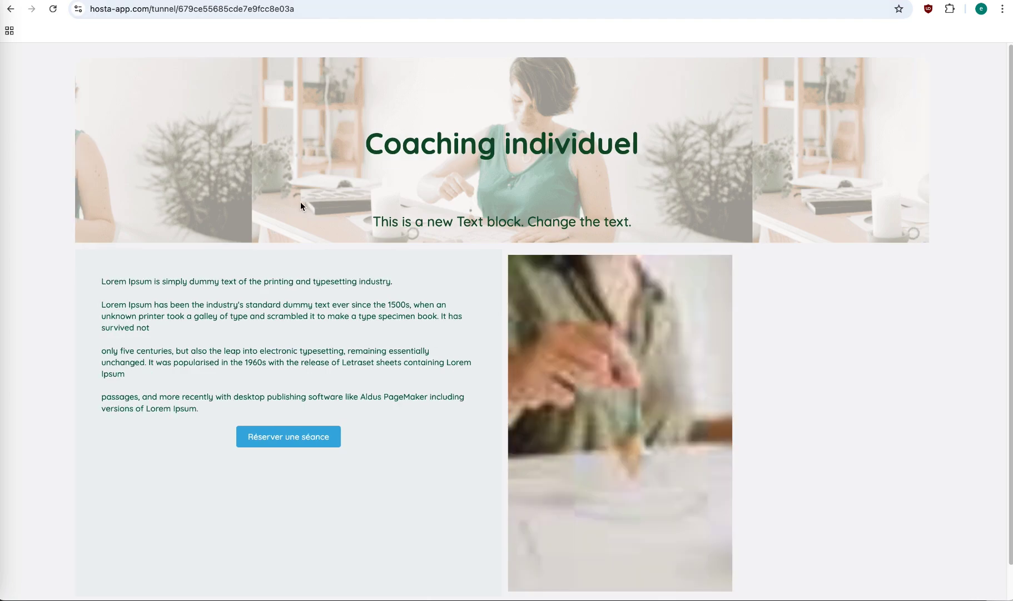
Review the published sales page and follow its "Réserver une séance" button to examine the payment page.
scroll(300, 206, "down", 1)
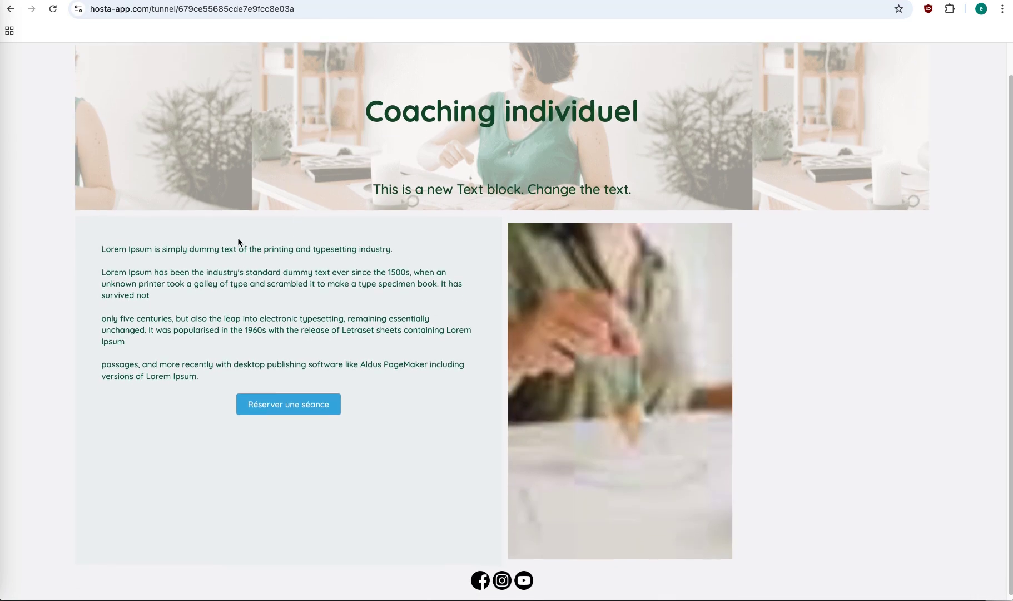
scroll(237, 242, "up", 1)
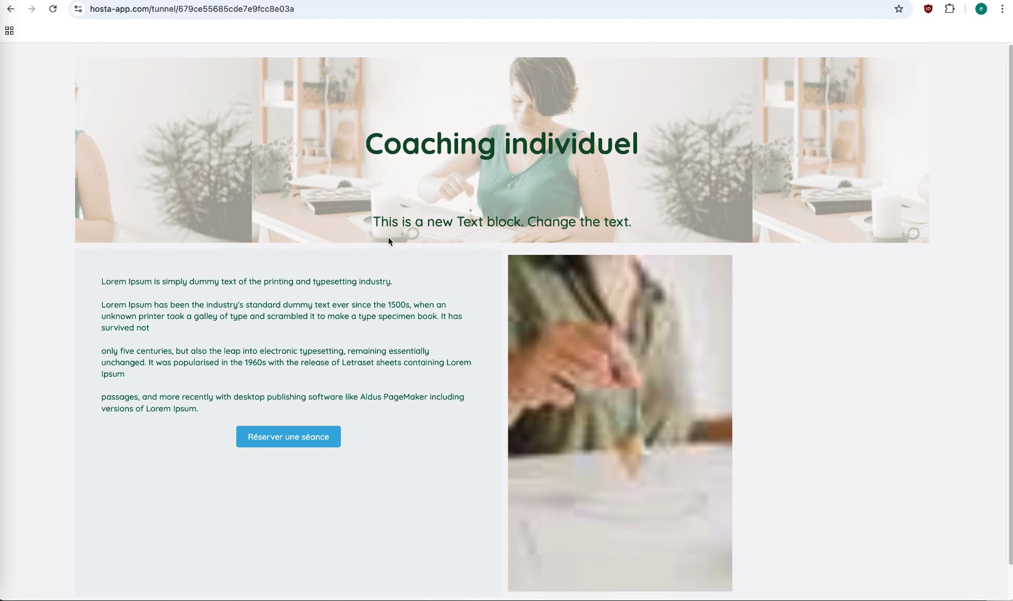
left_click(284, 443)
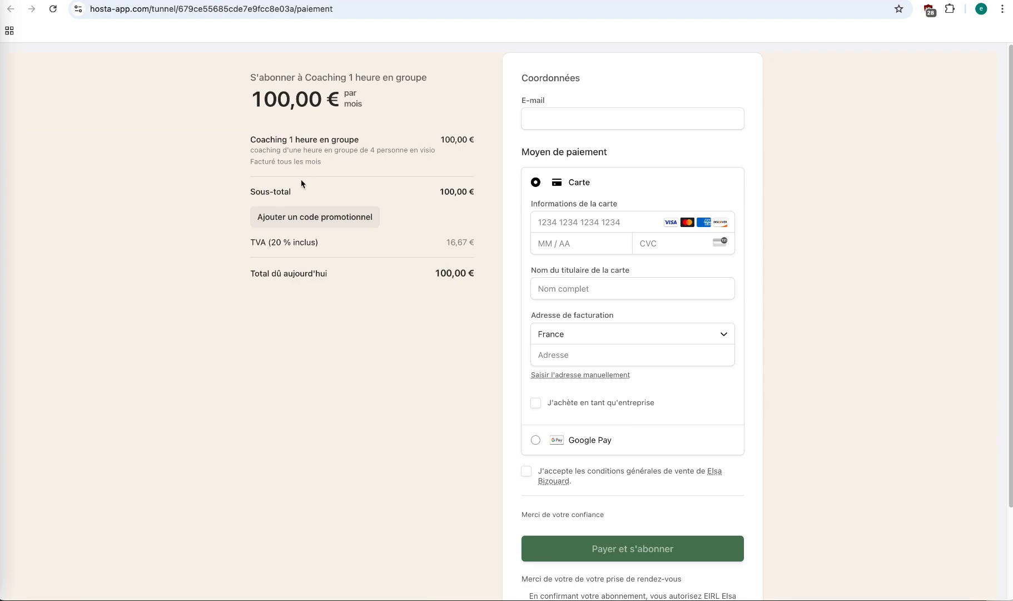
scroll(301, 183, "down", 1)
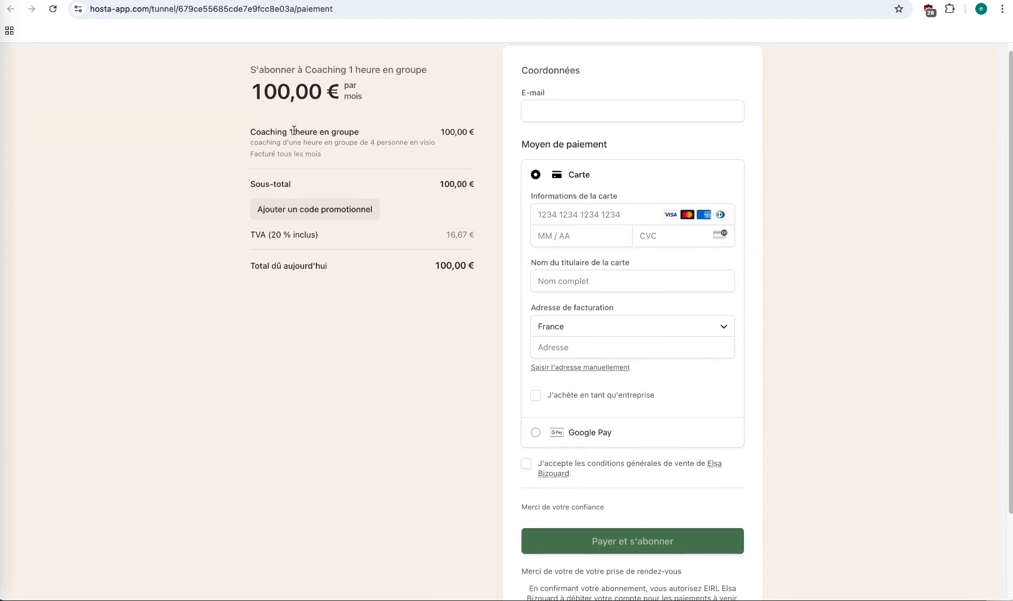
Examine the published payment page's promo code field, card form and subscription terms, and return to the tunnel's overview.
left_click(292, 215)
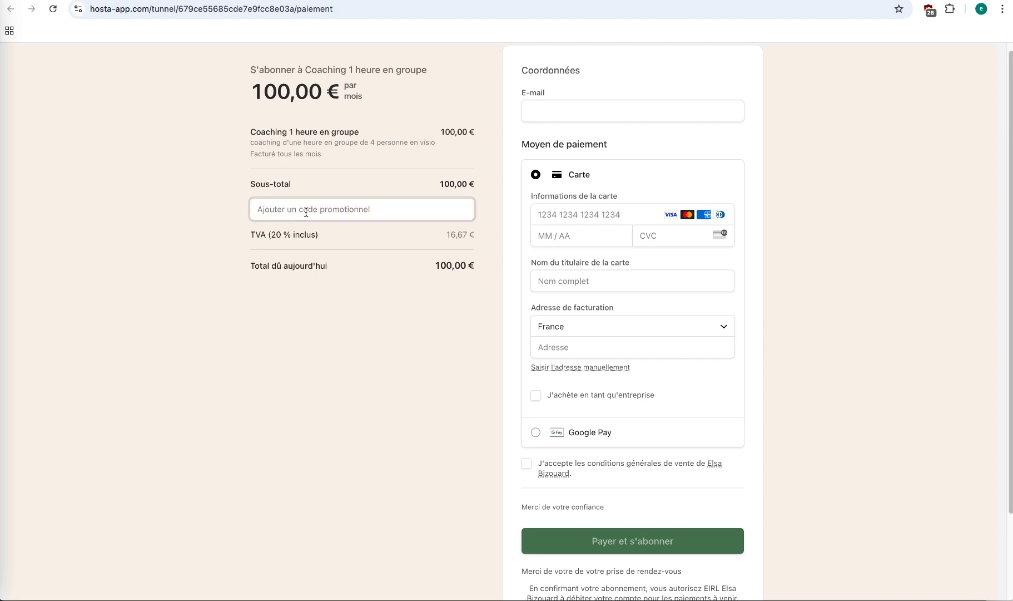
left_click(390, 314)
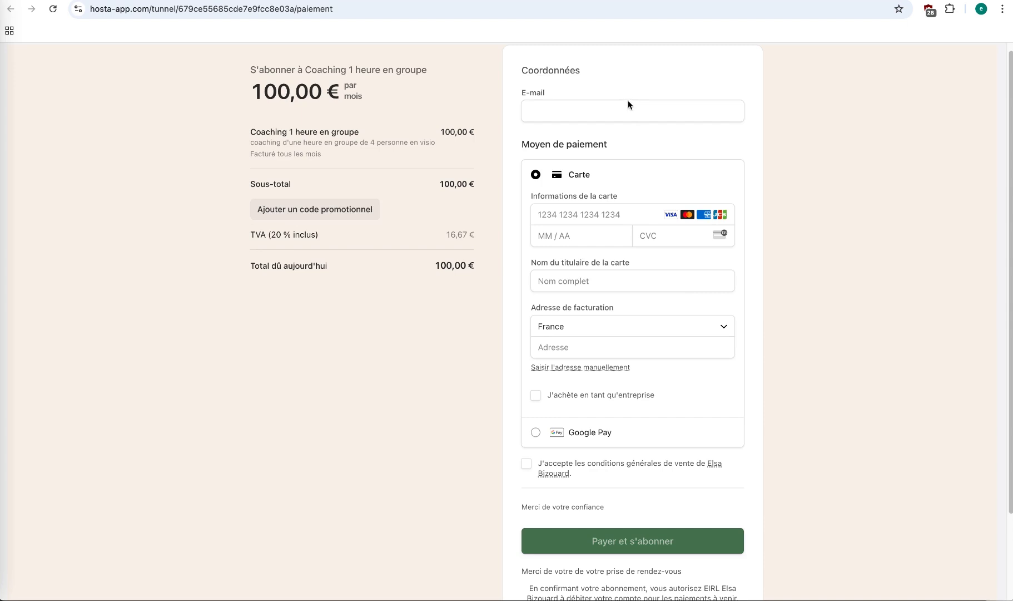
scroll(613, 350, "down", 2)
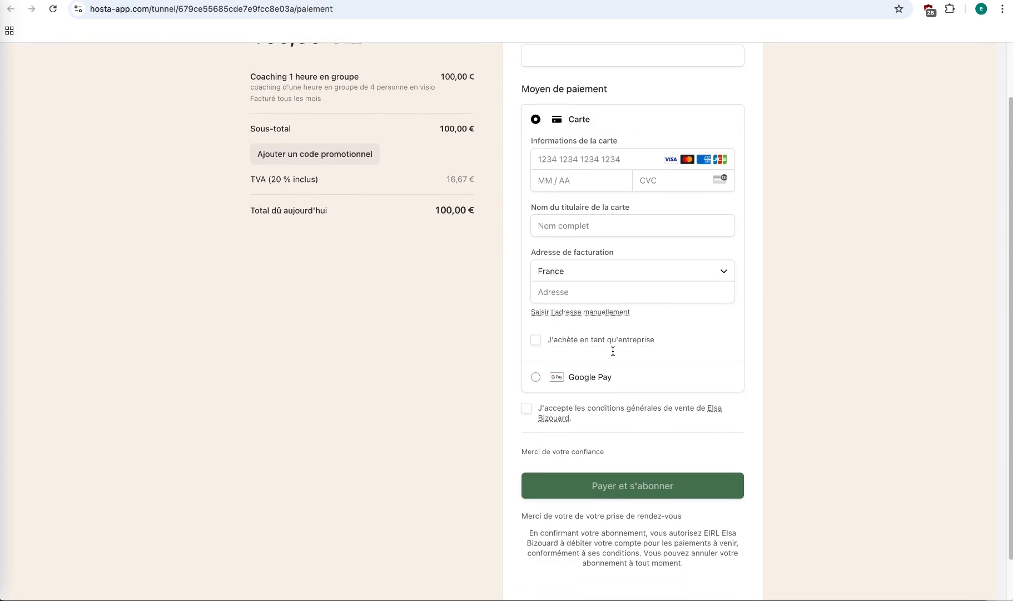
scroll(613, 350, "down", 2)
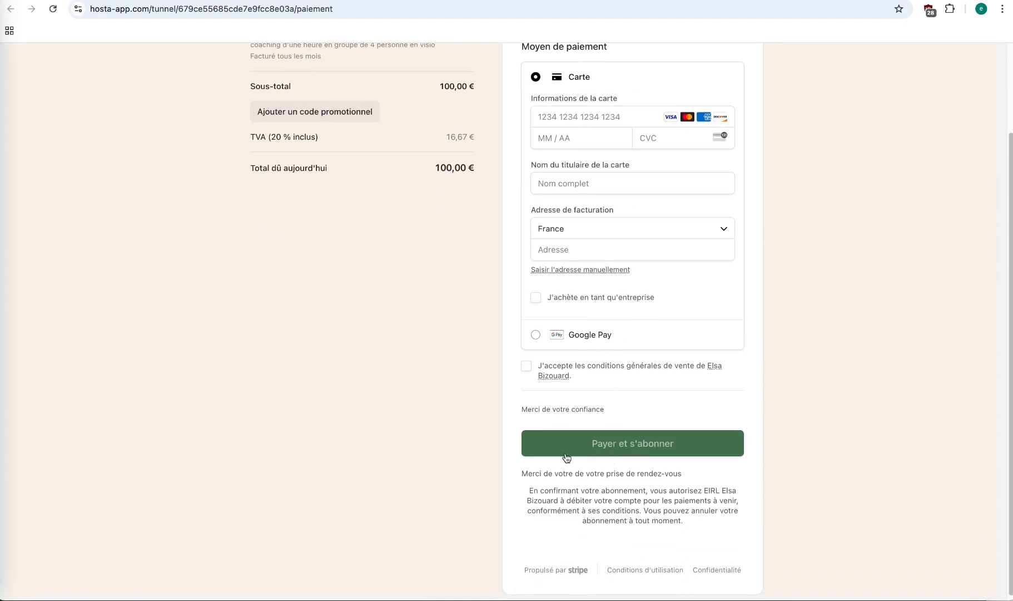
scroll(165, 277, "up", 4)
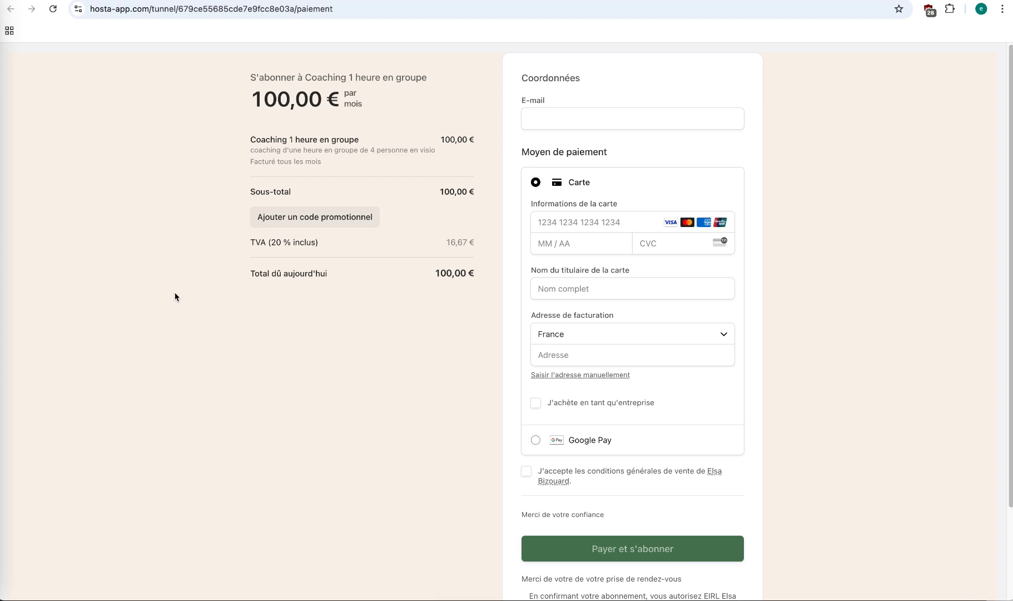
key("ctrl+shift+Tab")
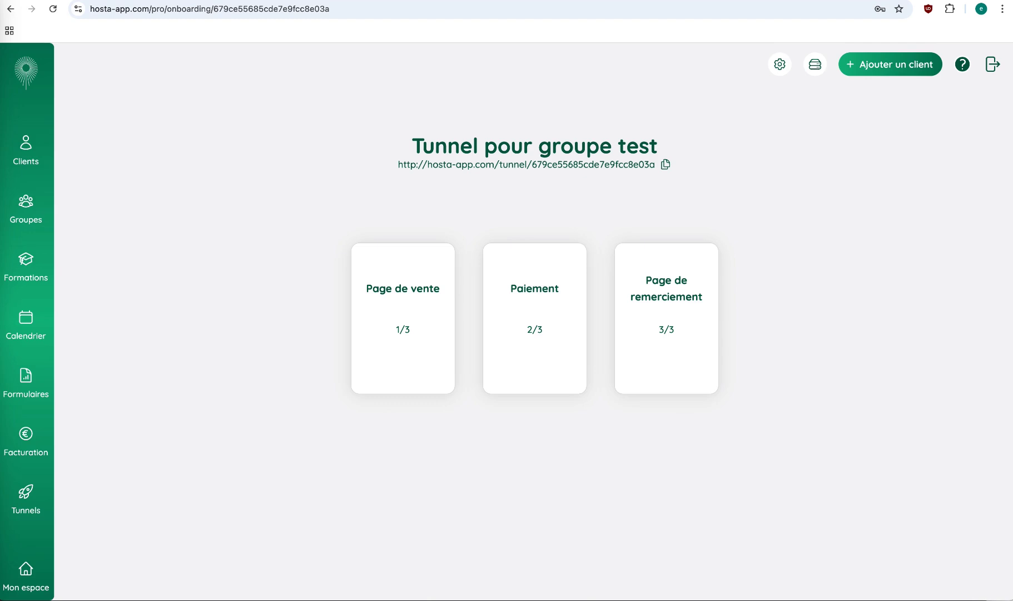